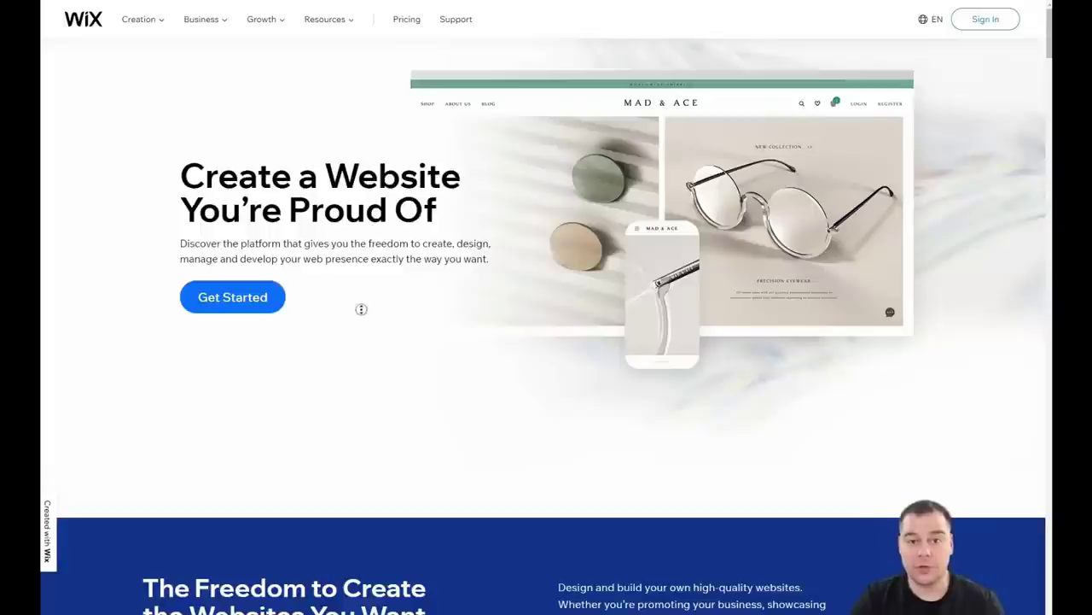
# - Look through the Wix homepage's opening sections, from the introduction to the website template categories and the Wix Editor overview
pyautogui.scroll(-1, 361, 309)
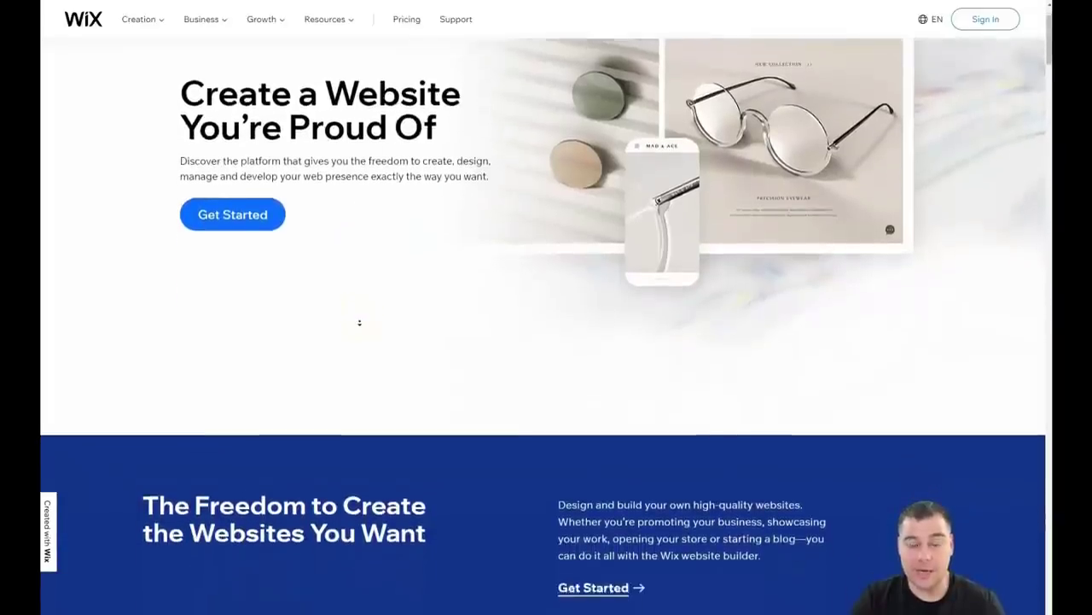
pyautogui.scroll(-2, 359, 322)
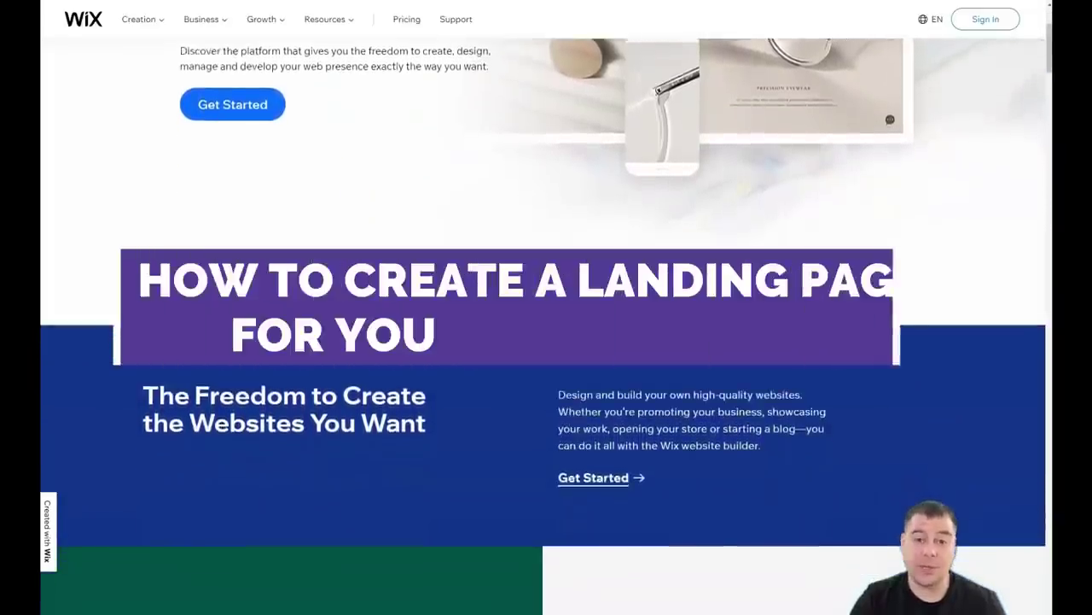
pyautogui.scroll(-3, 360, 322)
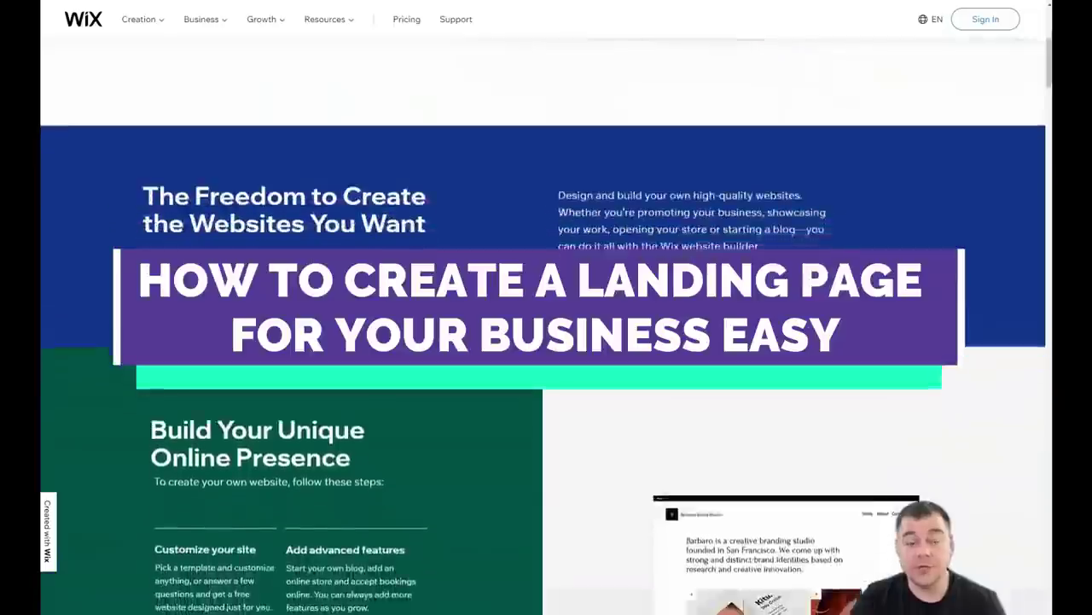
pyautogui.scroll(-3, 359, 322)
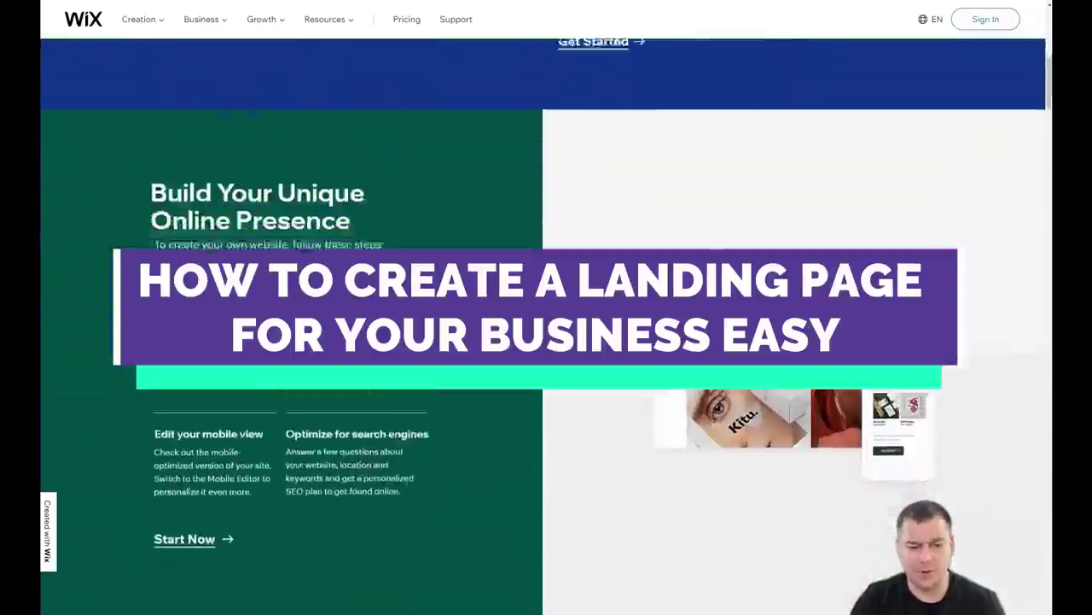
pyautogui.scroll(-3, 359, 322)
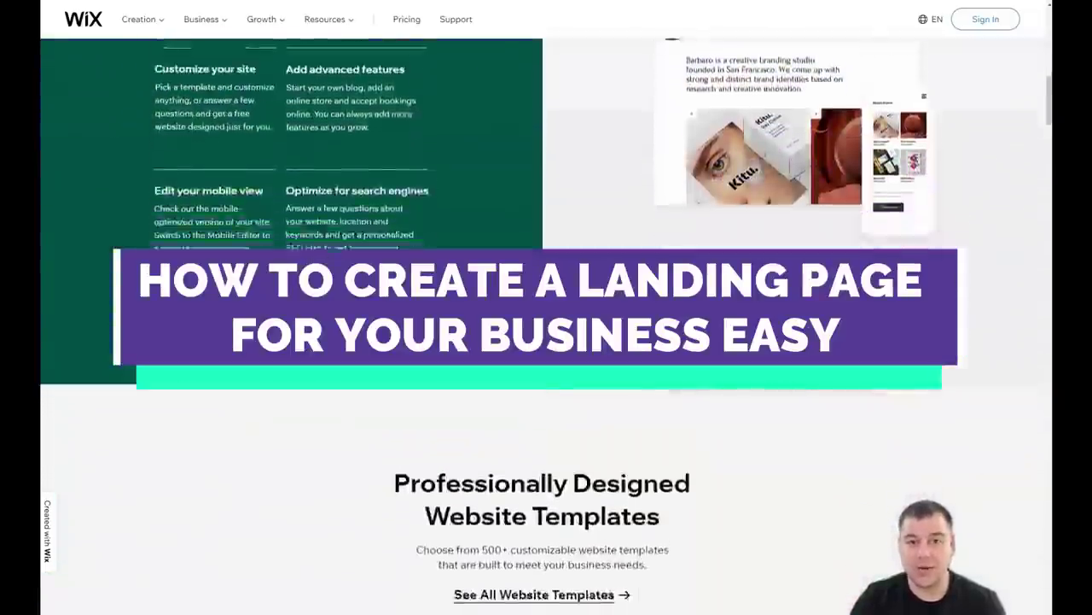
pyautogui.scroll(-3, 360, 322)
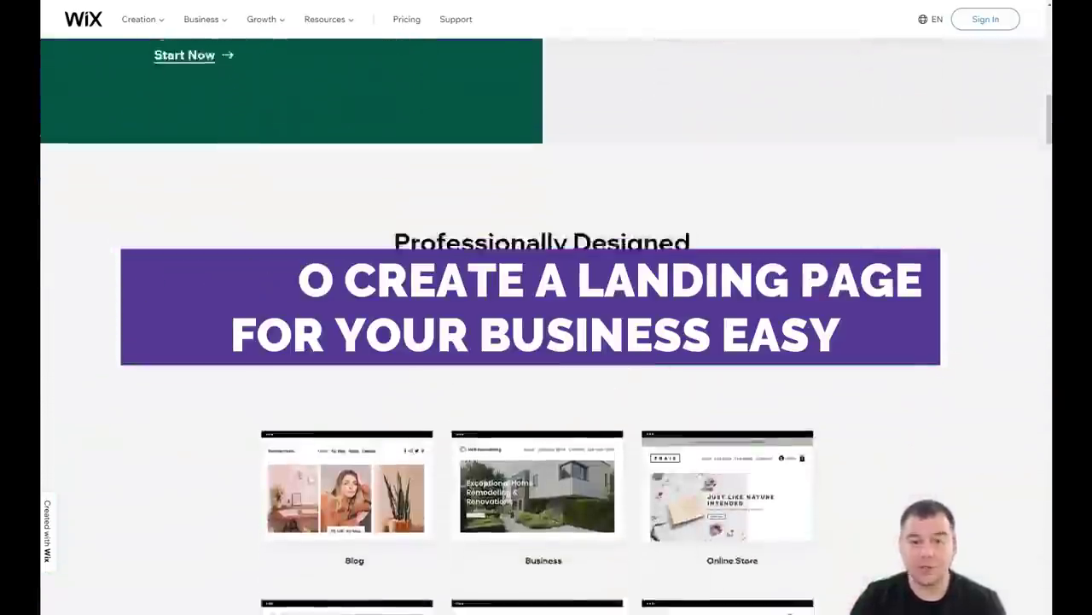
pyautogui.scroll(-3, 359, 331)
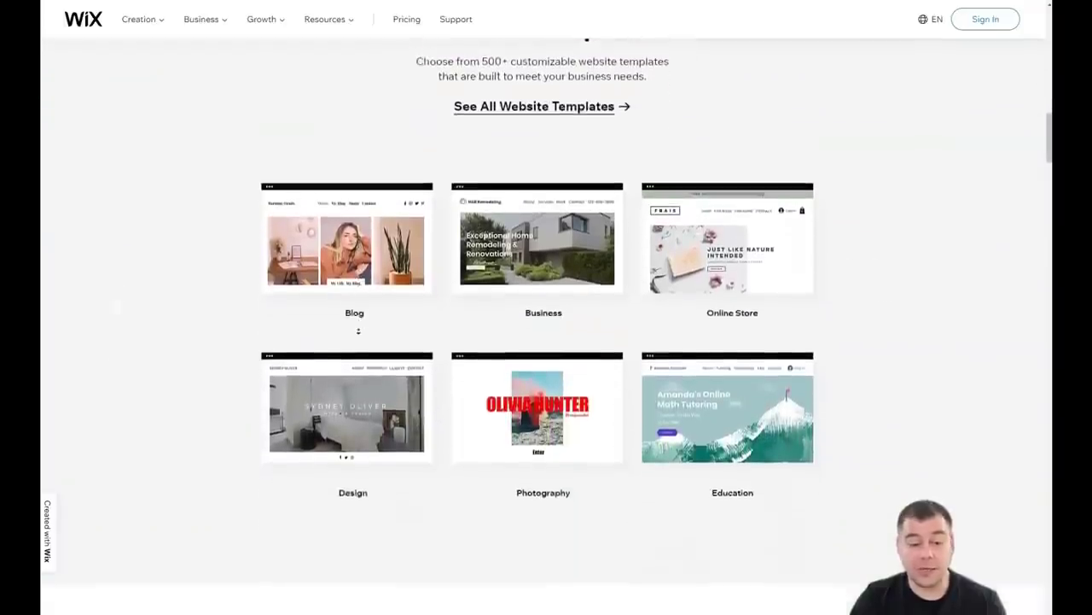
pyautogui.scroll(-3, 358, 330)
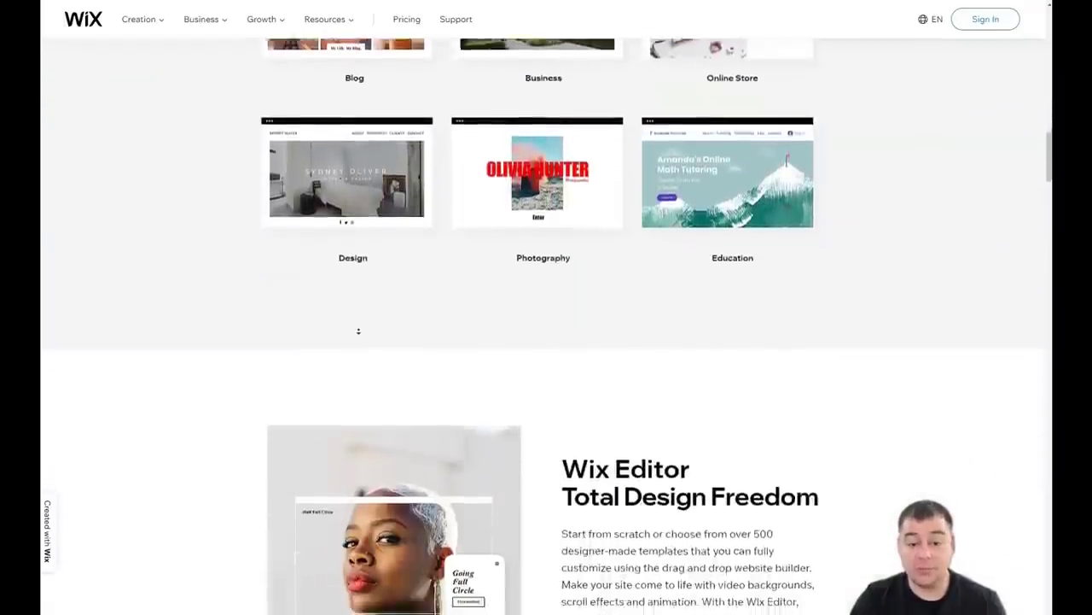
pyautogui.scroll(-3, 358, 330)
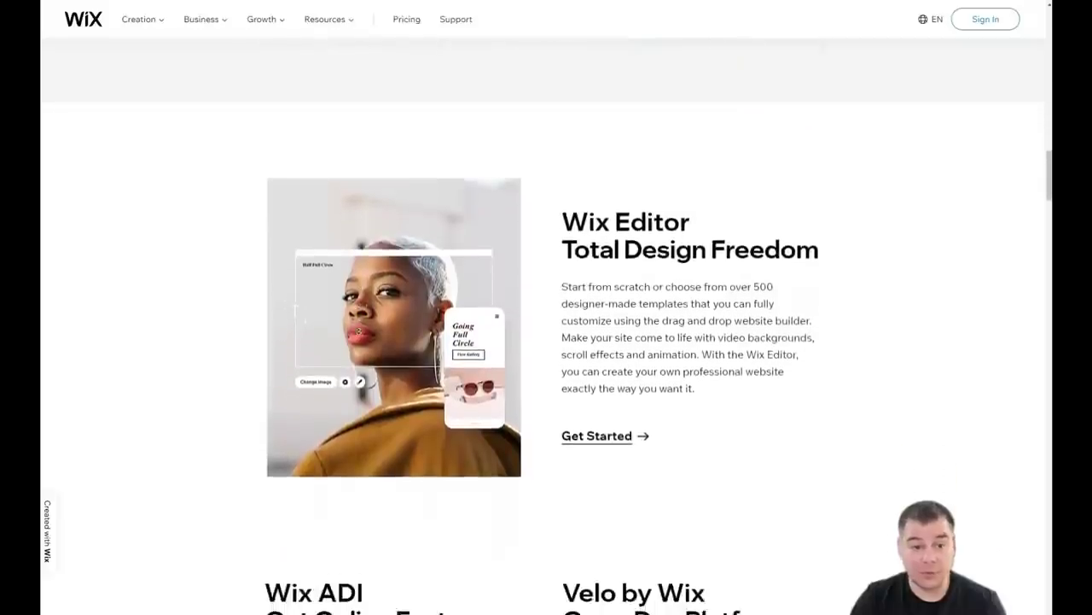
# - Examine the homepage sections on Wix ADI, Velo, built-in business tools, the free website steps and the Wix Blog articles
pyautogui.scroll(-2, 358, 331)
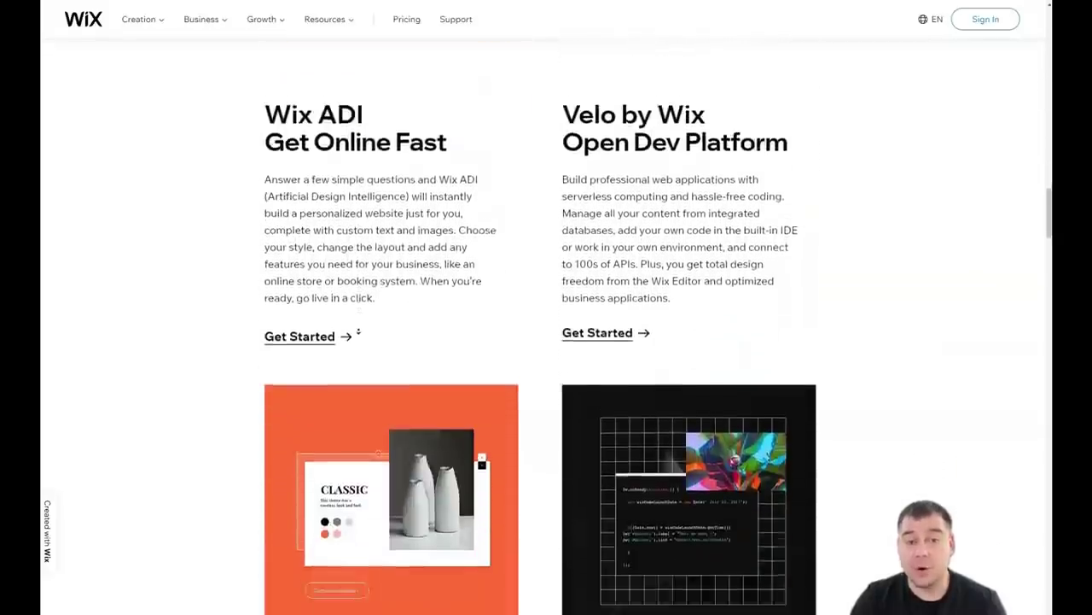
pyautogui.scroll(-2, 359, 330)
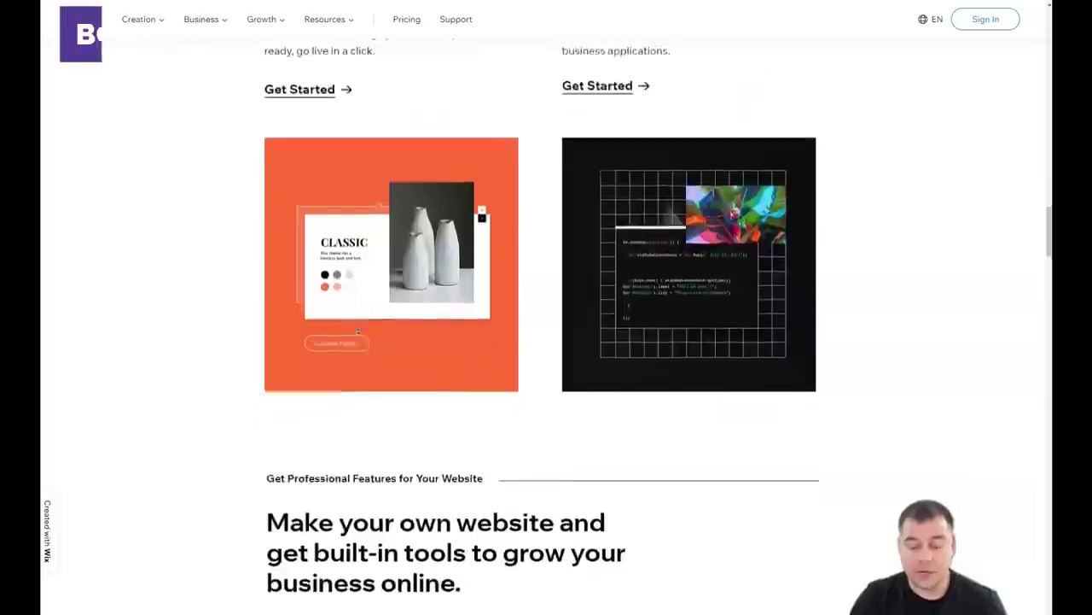
pyautogui.scroll(-2, 359, 331)
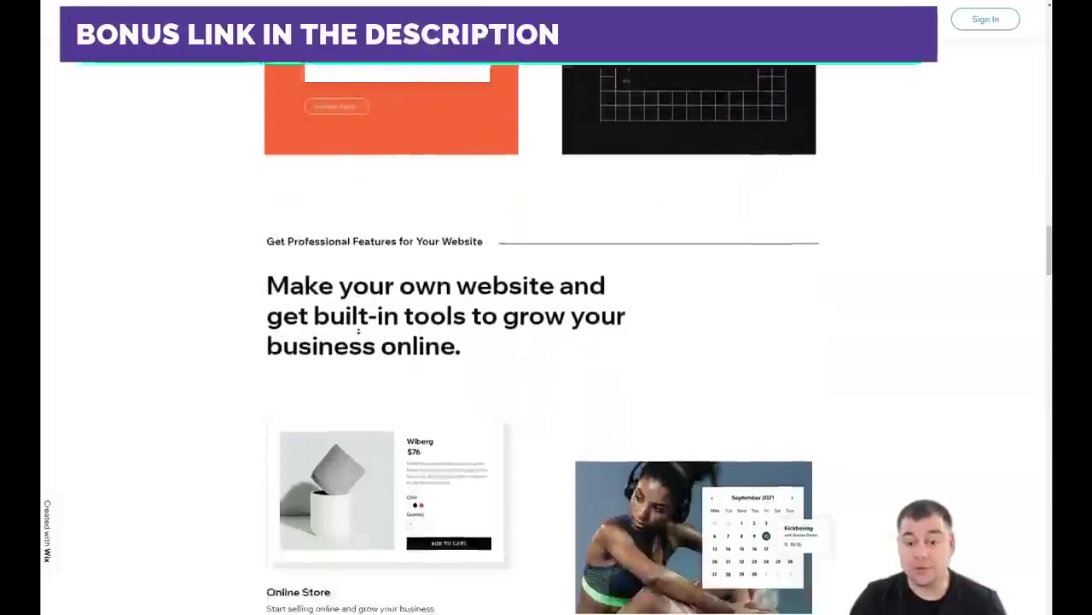
pyautogui.scroll(-1, 359, 330)
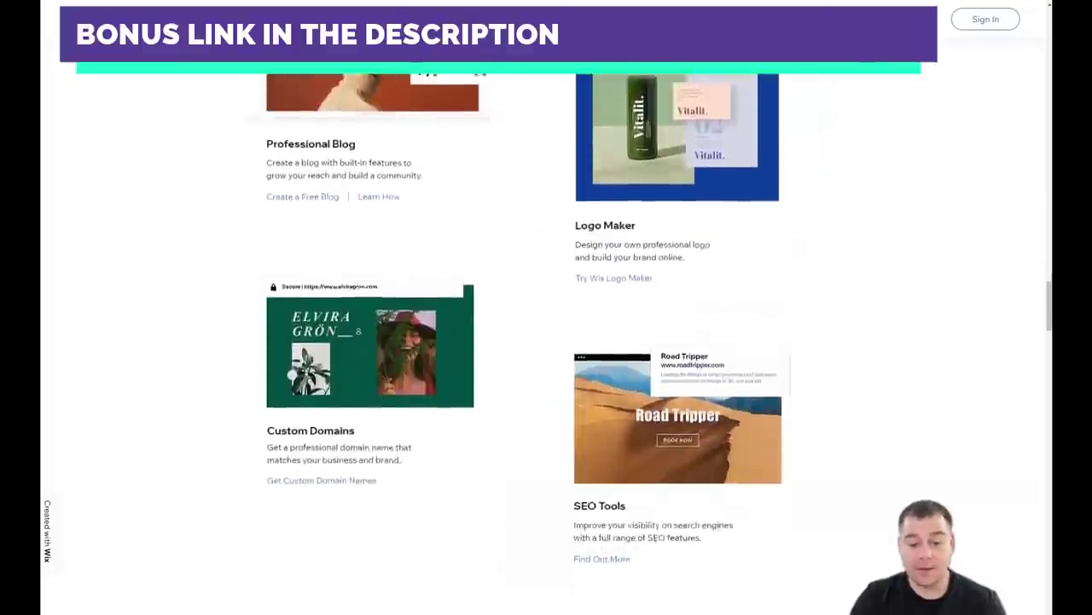
pyautogui.scroll(-4, 358, 331)
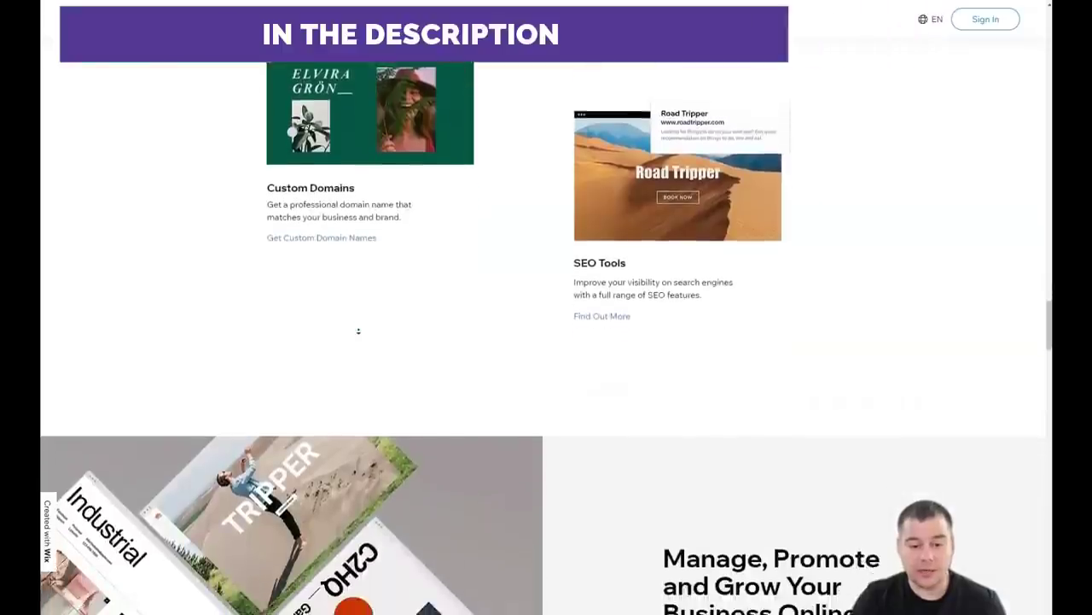
pyautogui.scroll(-4, 358, 330)
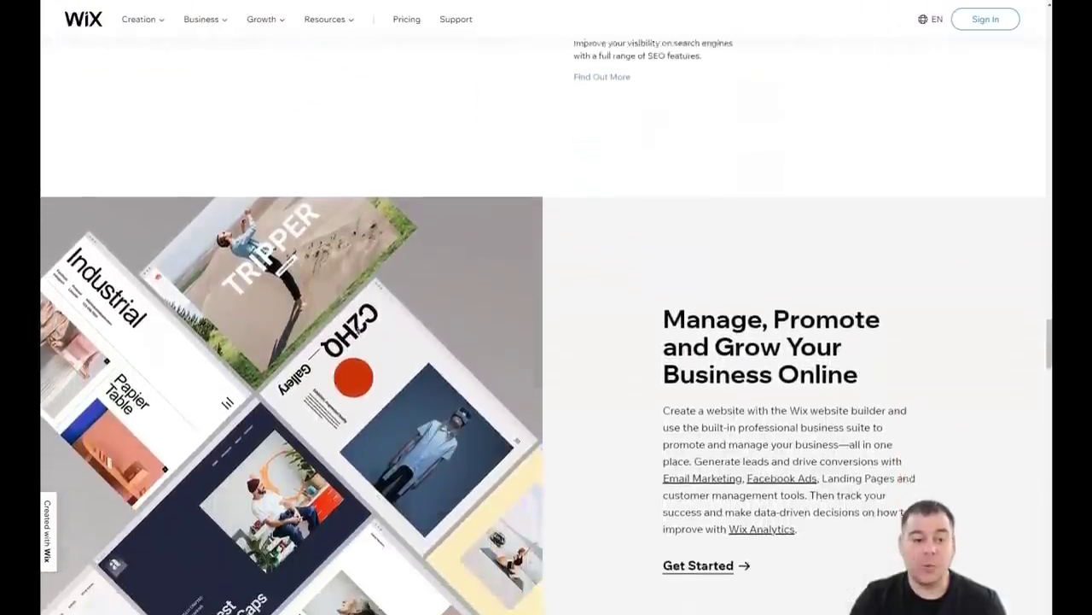
pyautogui.scroll(-4, 358, 331)
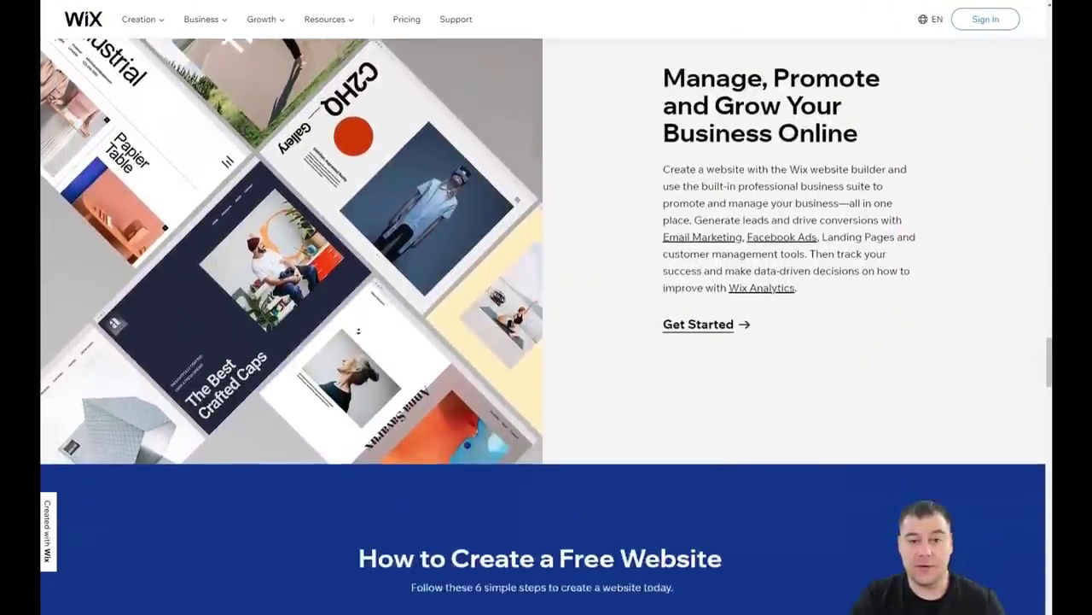
pyautogui.scroll(-4, 358, 330)
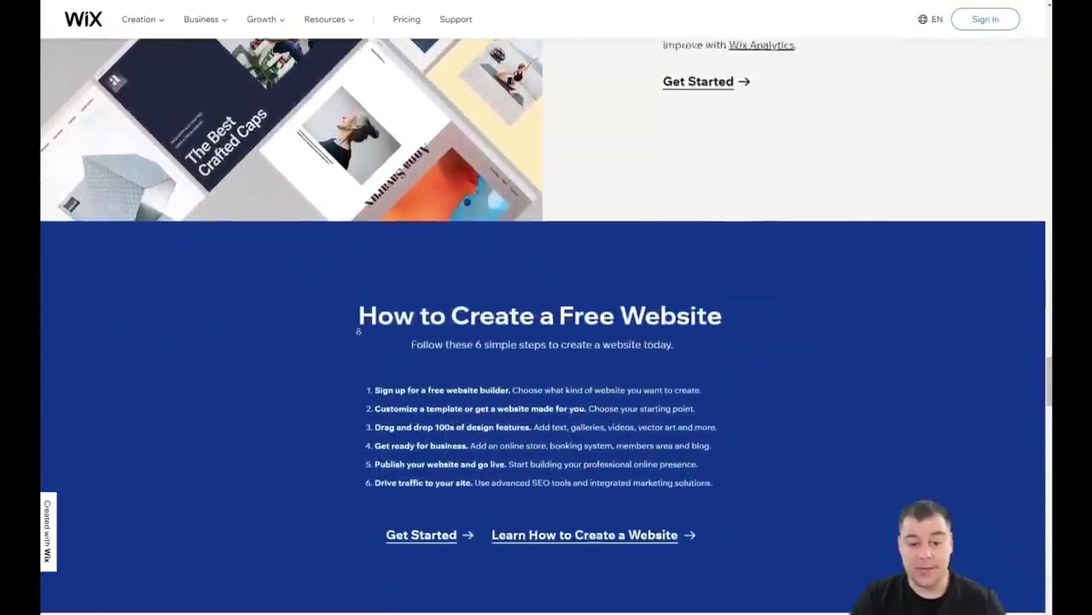
pyautogui.scroll(-4, 359, 331)
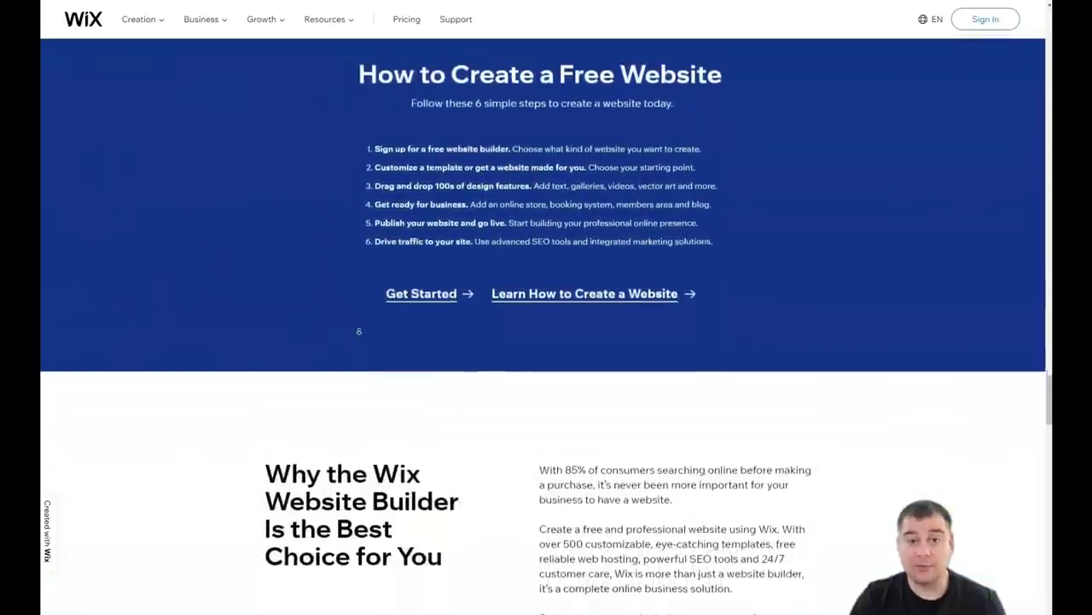
pyautogui.scroll(-4, 359, 331)
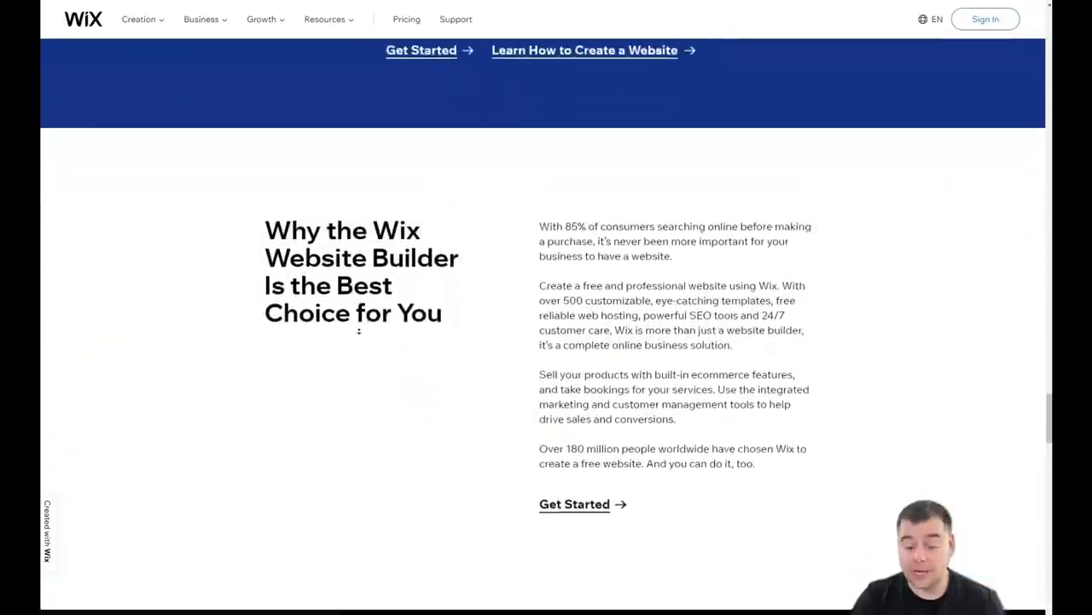
pyautogui.scroll(-4, 358, 331)
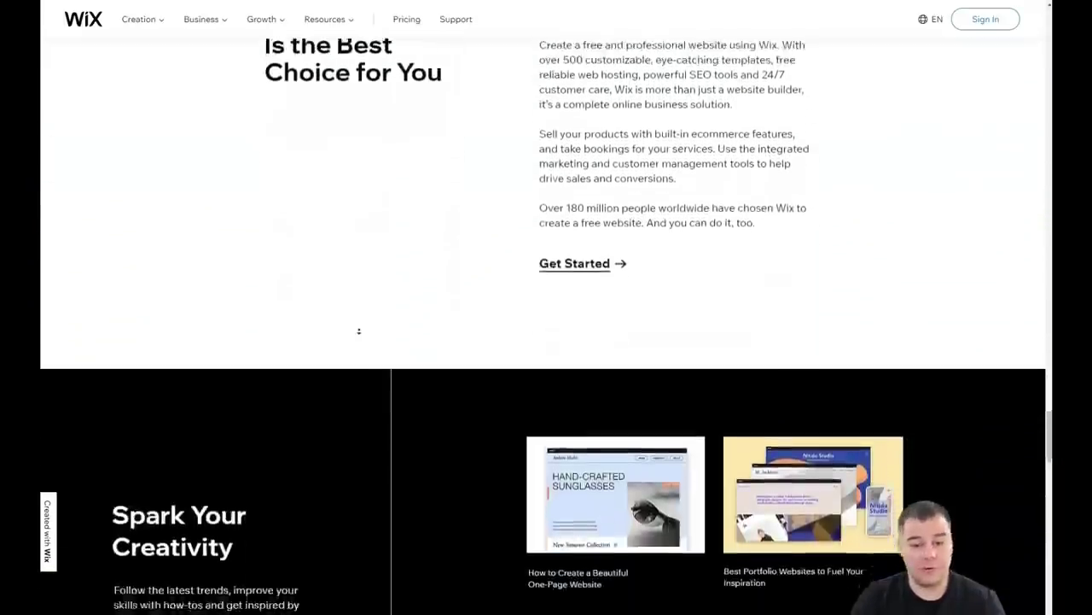
pyautogui.scroll(-4, 359, 331)
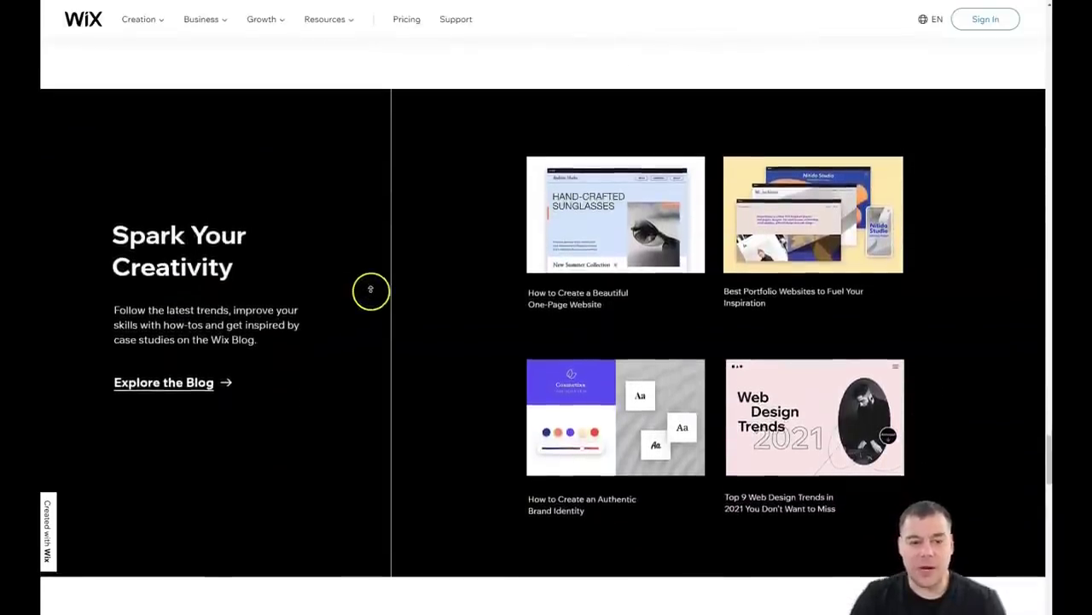
# - Look back over the Wix homepage from the blog articles through the reasons to choose Wix to the six free-website steps
pyautogui.scroll(1, 368, 290)
pyautogui.scroll(2, 368, 280)
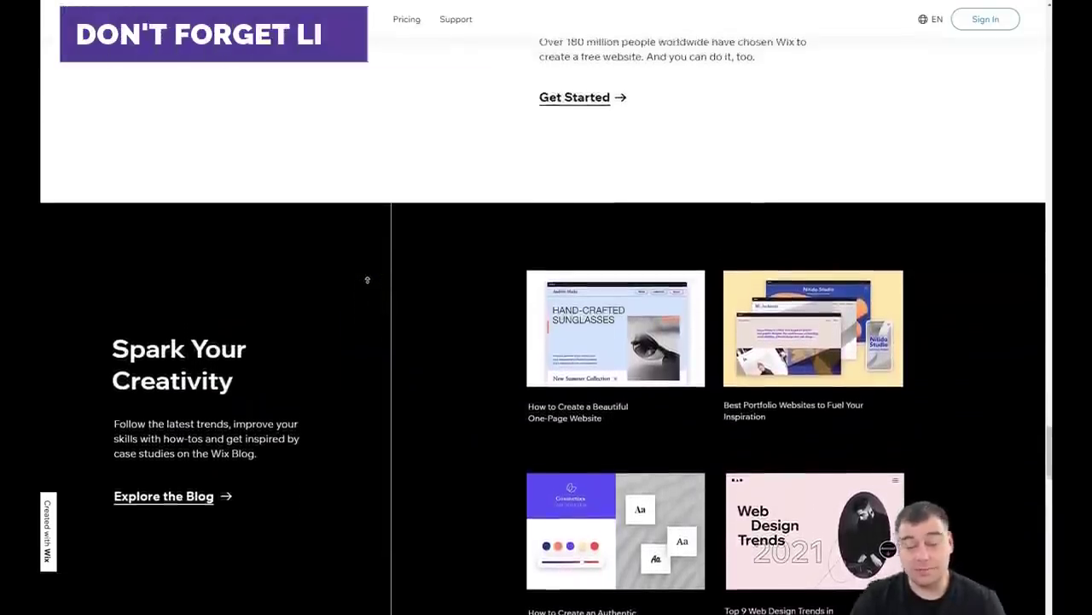
pyautogui.scroll(2, 367, 279)
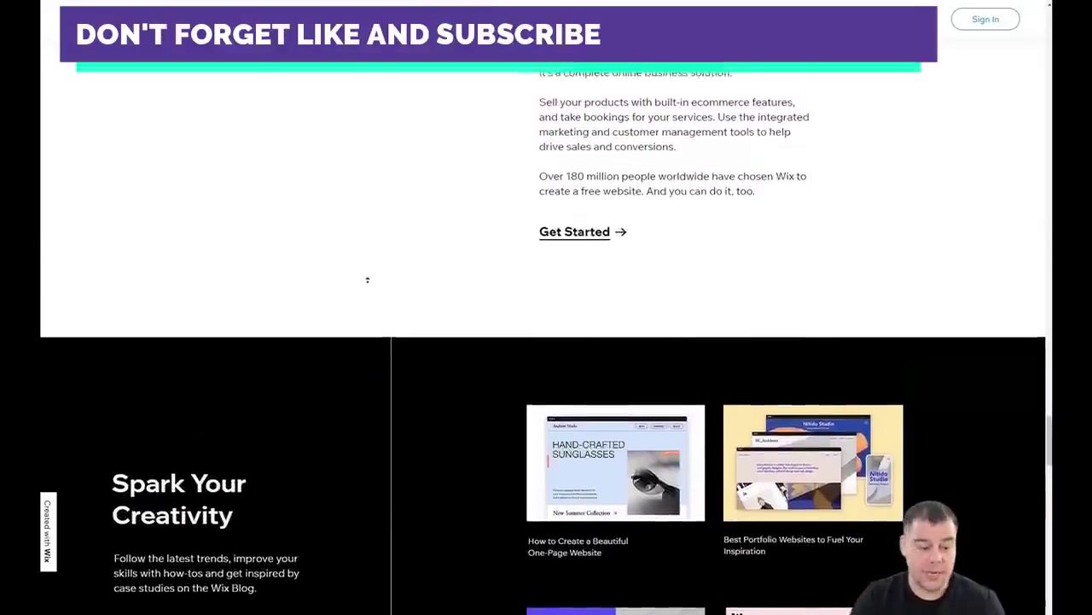
pyautogui.scroll(2, 367, 279)
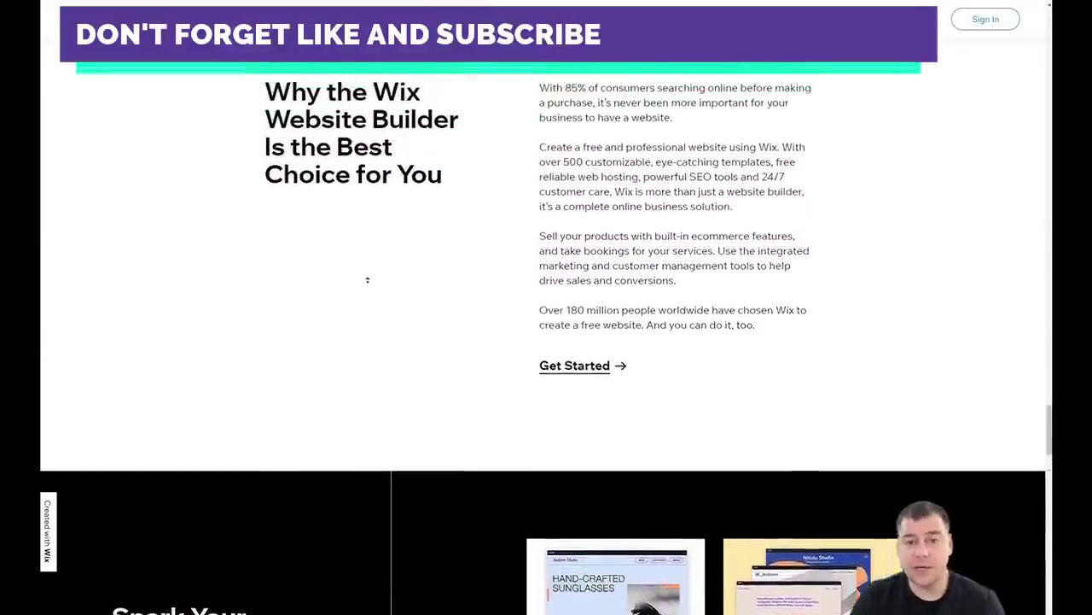
pyautogui.scroll(2, 368, 290)
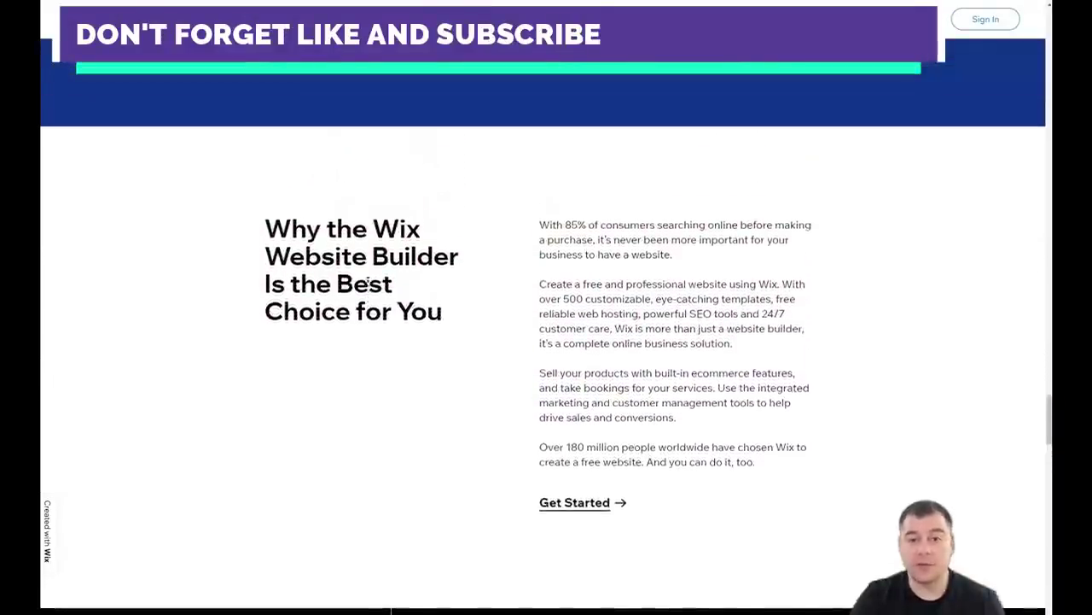
pyautogui.scroll(2, 368, 277)
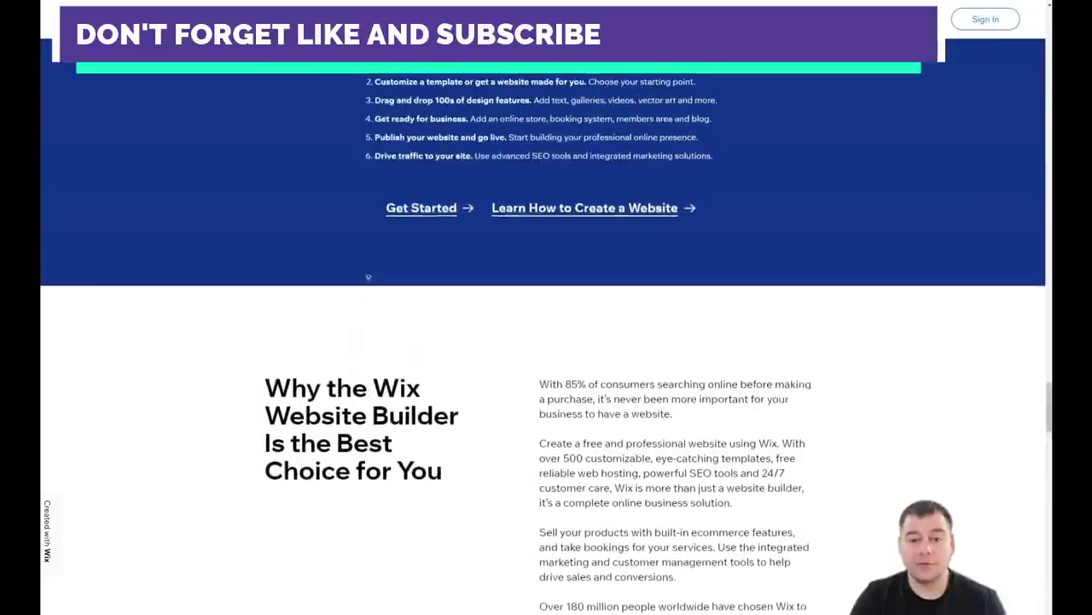
pyautogui.scroll(3, 368, 274)
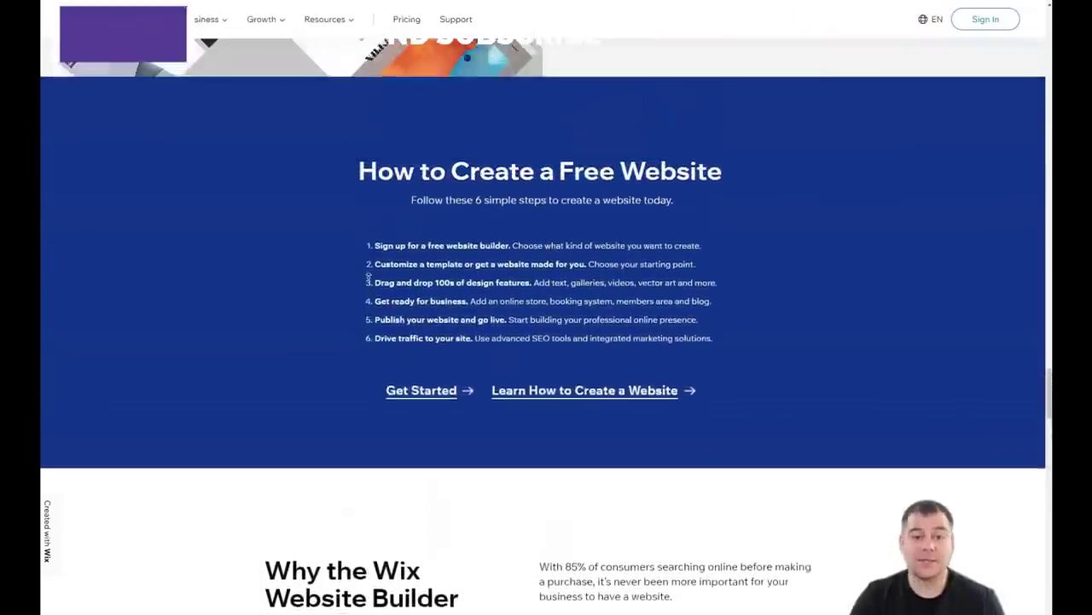
pyautogui.scroll(3, 368, 274)
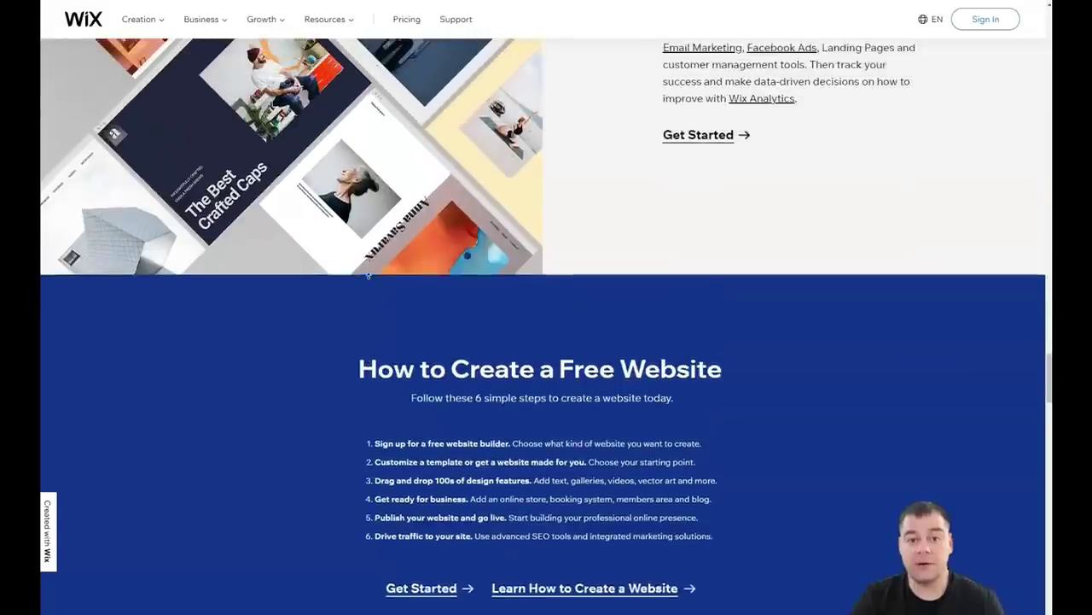
# - Review the homepage sections on business growth, built-in tools, Velo and Wix ADI, going back to the opening introduction
pyautogui.scroll(4, 368, 271)
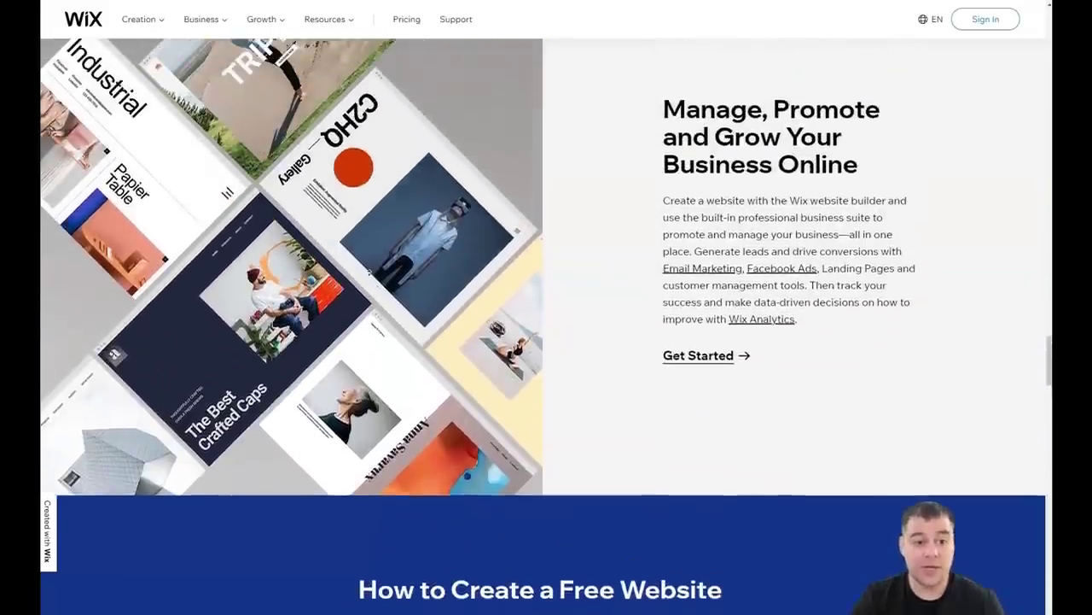
pyautogui.scroll(4, 368, 272)
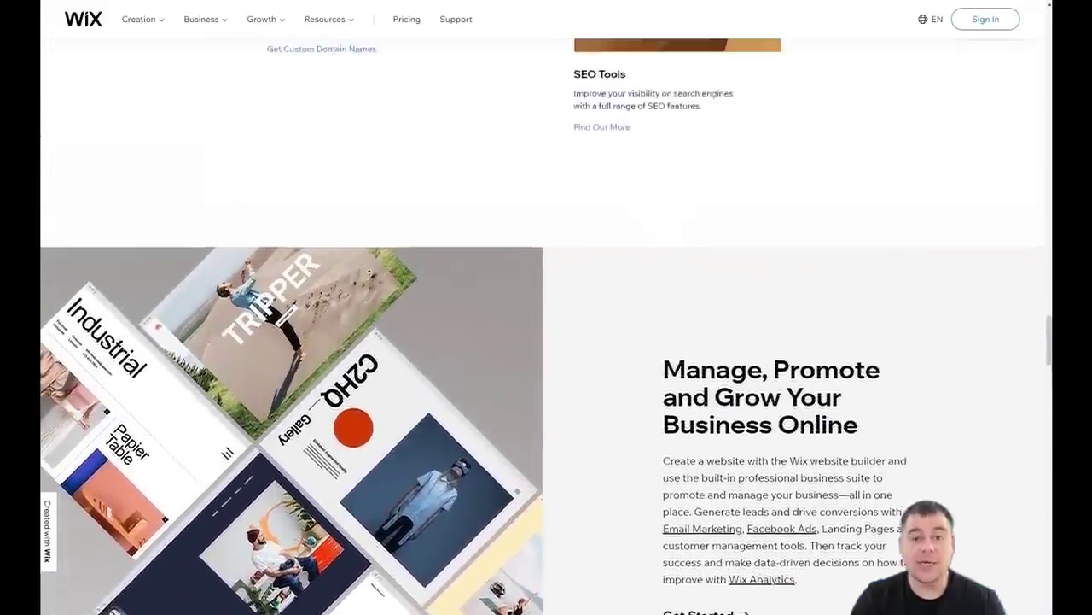
pyautogui.scroll(3, 369, 272)
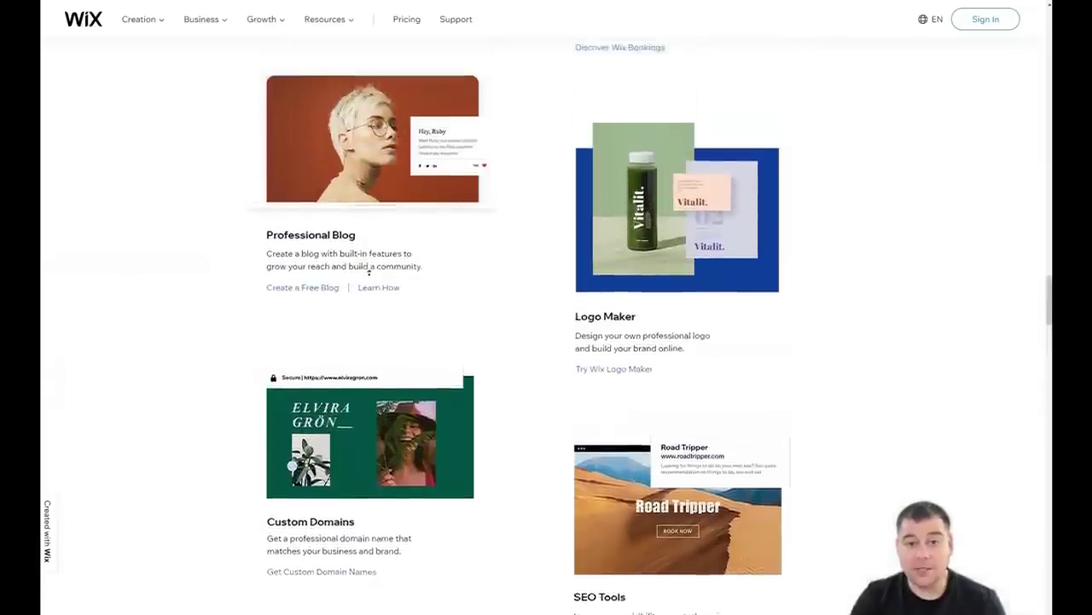
pyautogui.scroll(4, 368, 272)
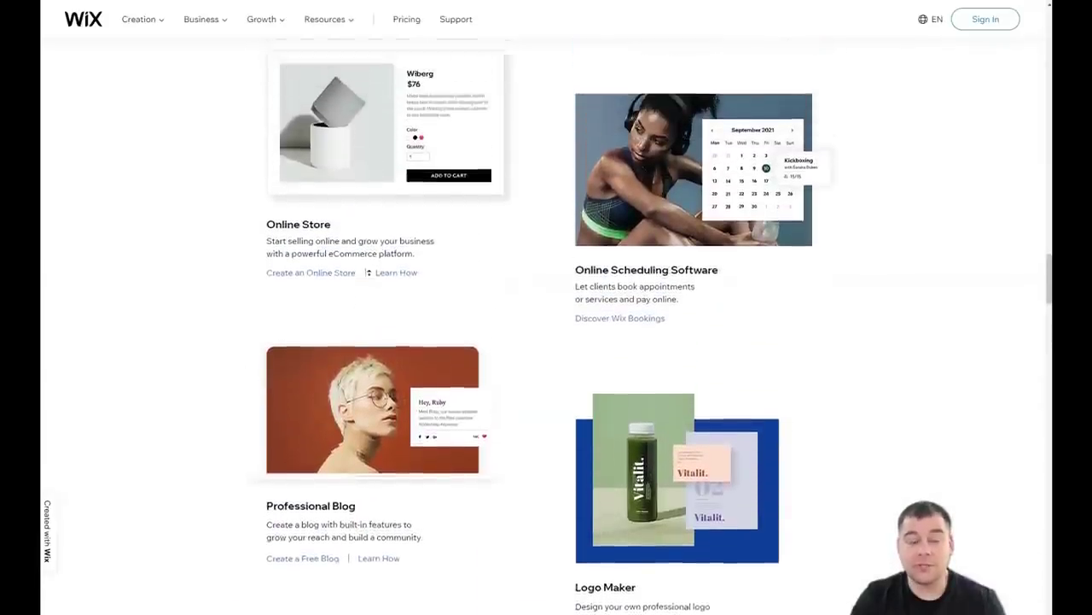
pyautogui.scroll(4, 368, 272)
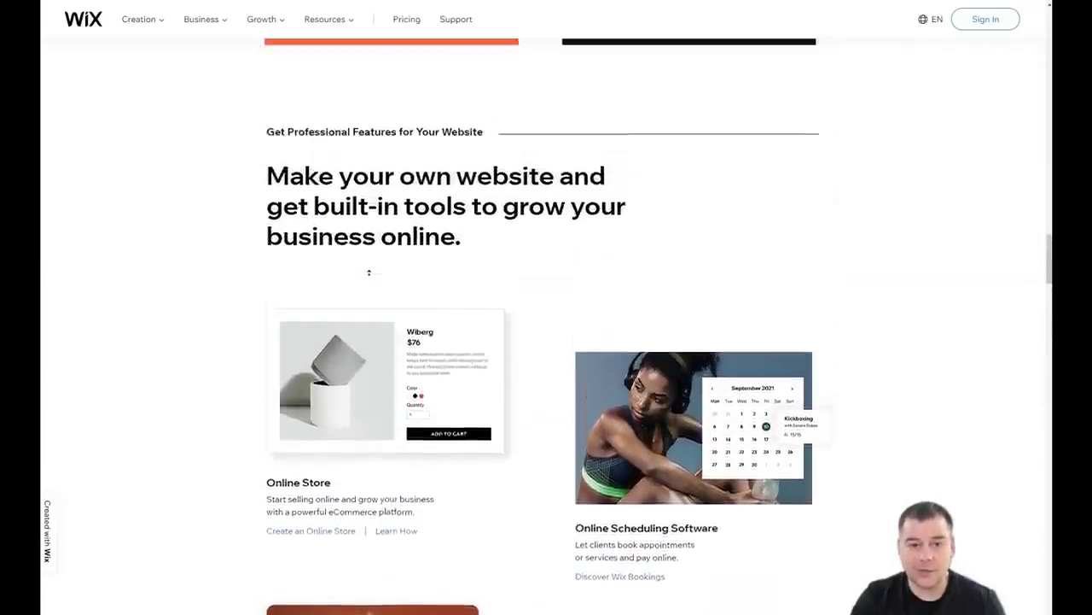
pyautogui.scroll(5, 368, 272)
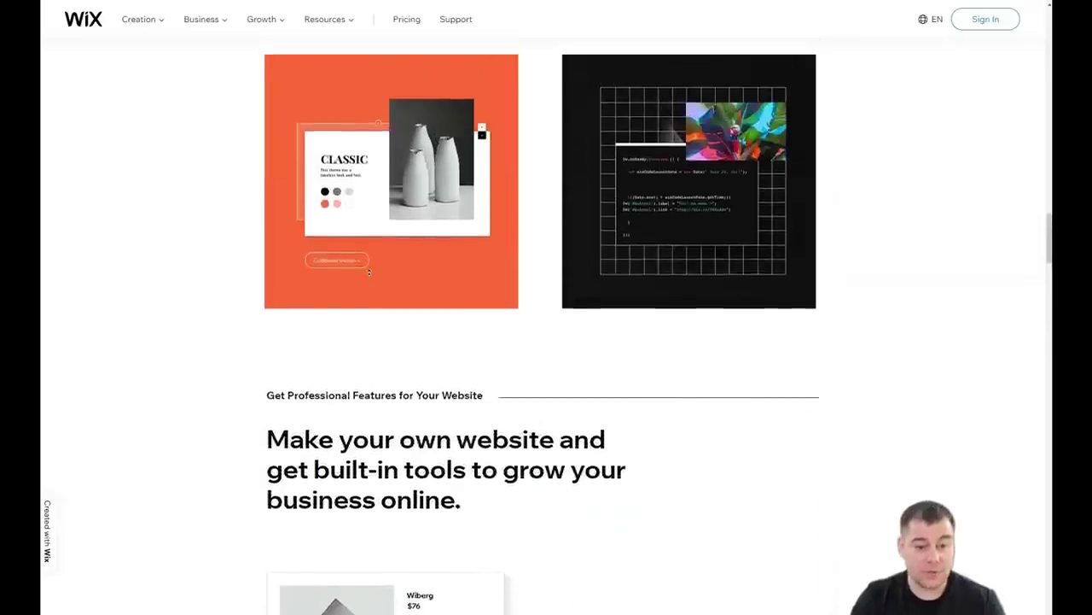
pyautogui.scroll(15, 376, 261)
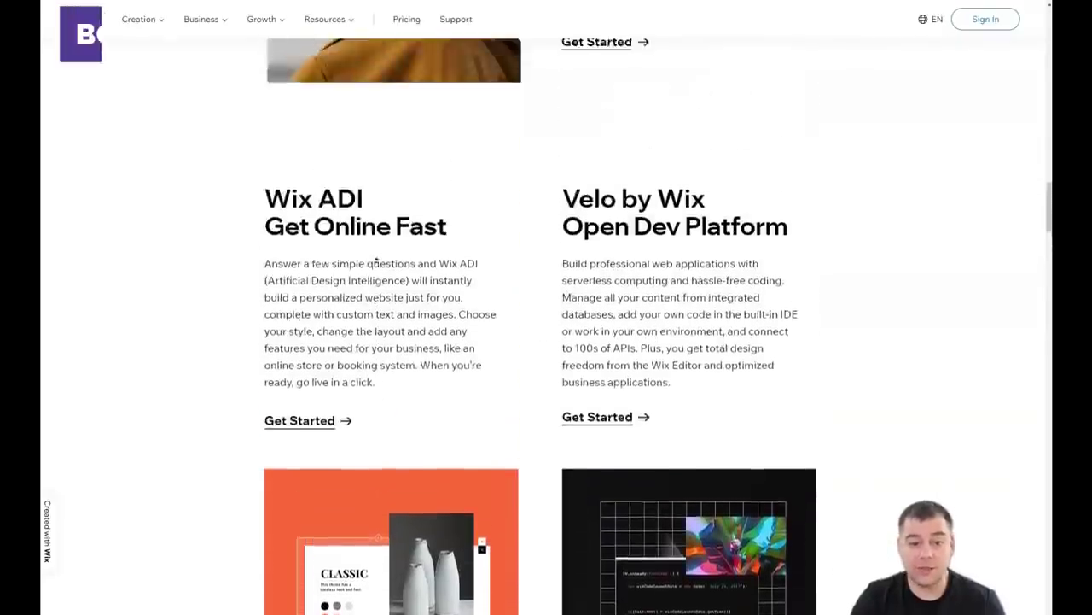
pyautogui.scroll(15, 407, 222)
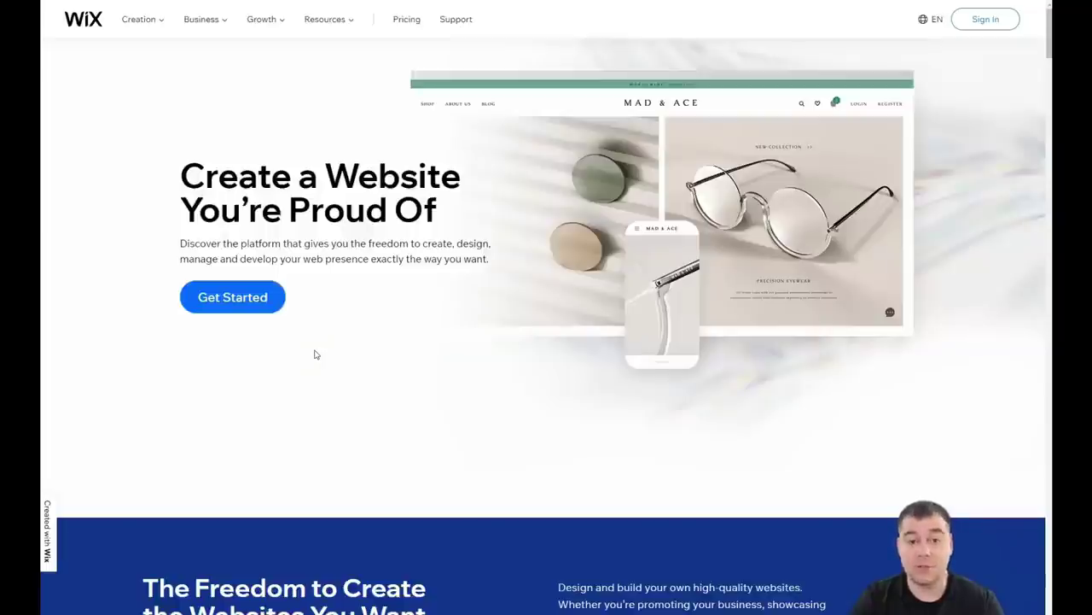
# - Start a new site of the Other kind and choose to create it with the Editor from a template
pyautogui.click(592, 146)
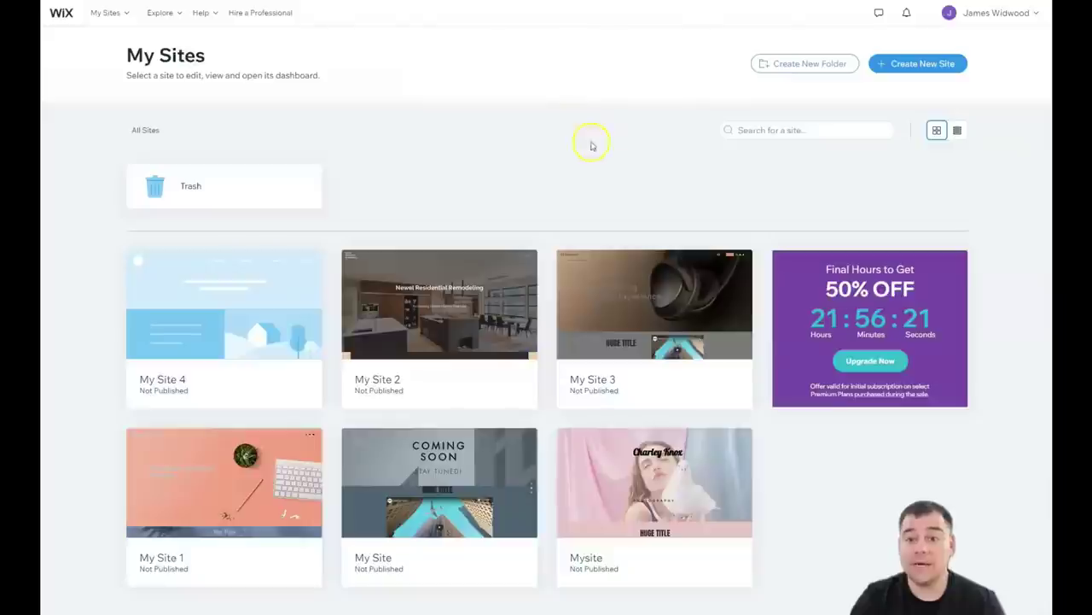
pyautogui.click(905, 66)
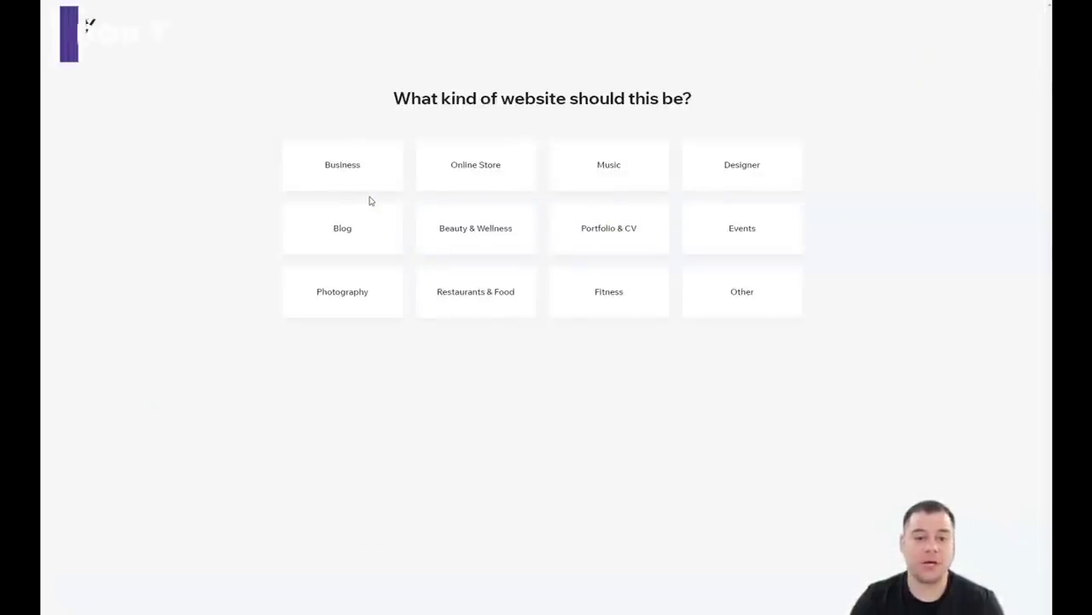
pyautogui.click(492, 170)
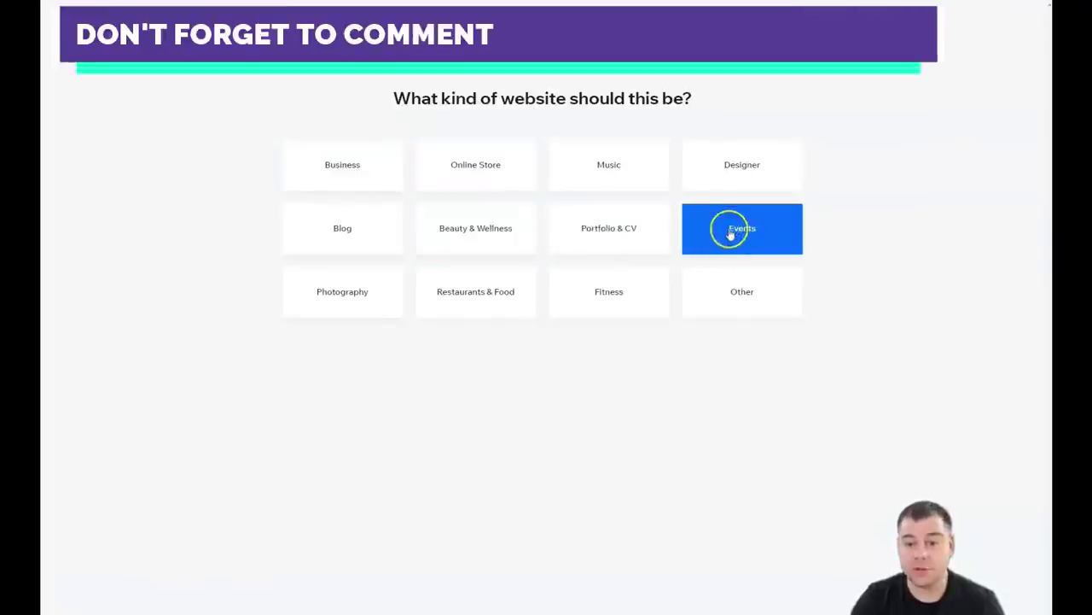
pyautogui.click(732, 296)
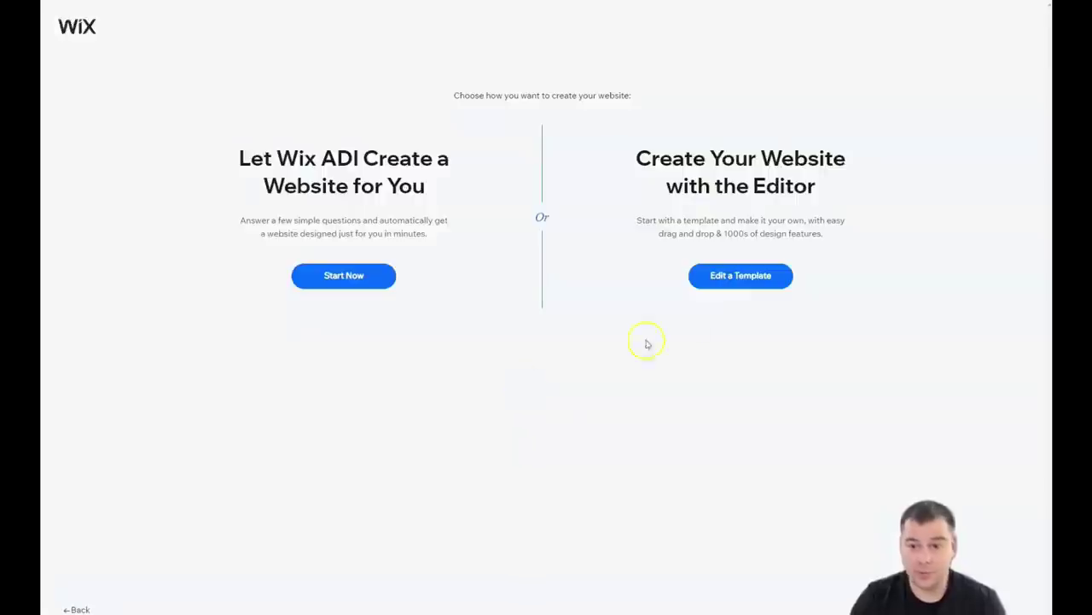
pyautogui.click(741, 284)
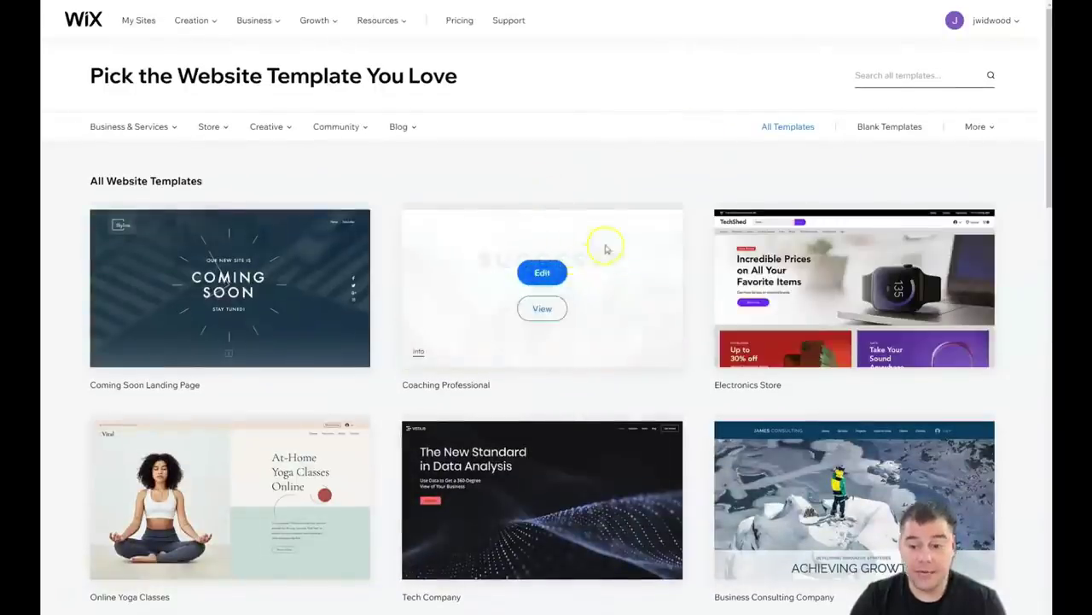
# - Examine the Business & Services and Store template categories and the blank website templates
pyautogui.moveTo(162, 135)
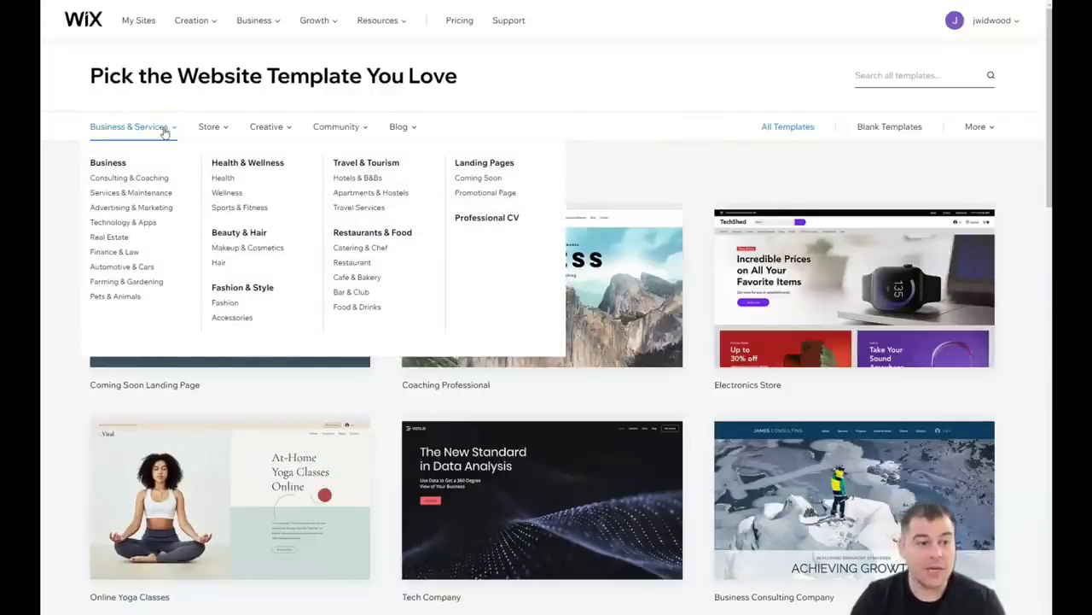
pyautogui.moveTo(220, 131)
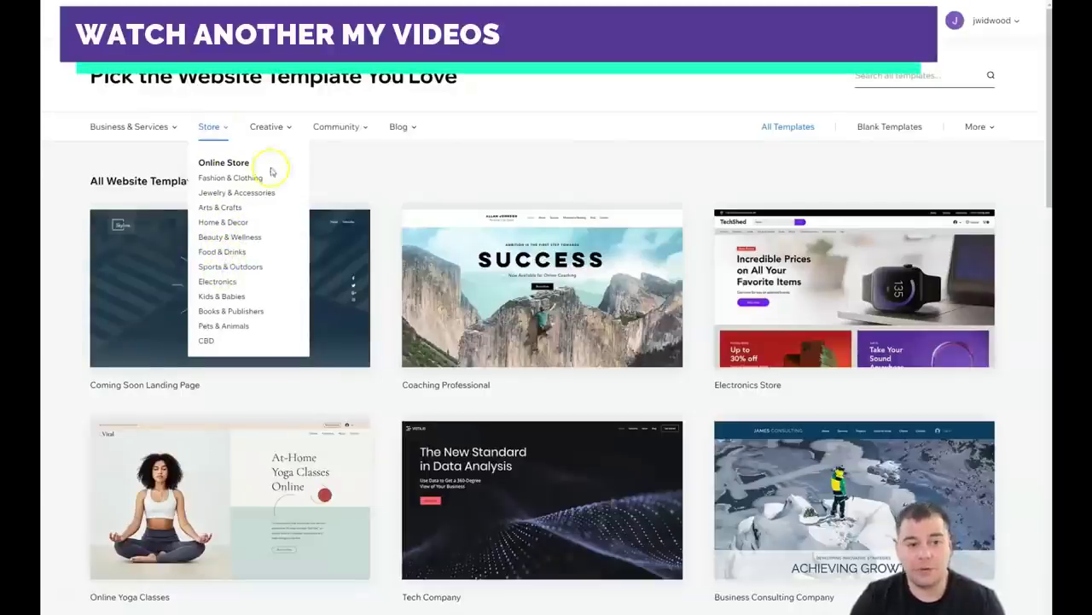
pyautogui.moveTo(275, 130)
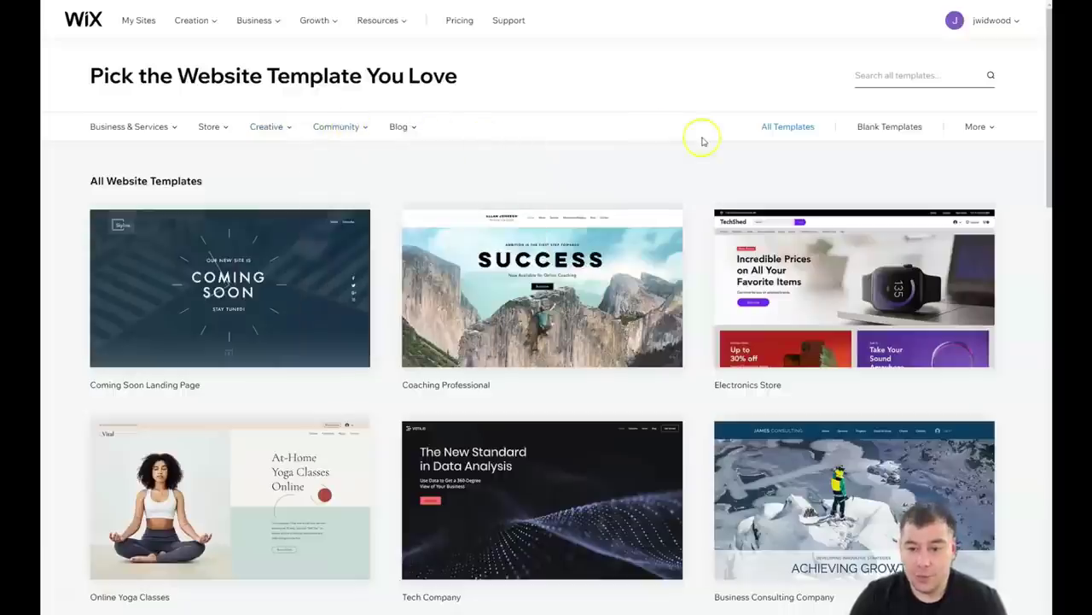
pyautogui.click(886, 128)
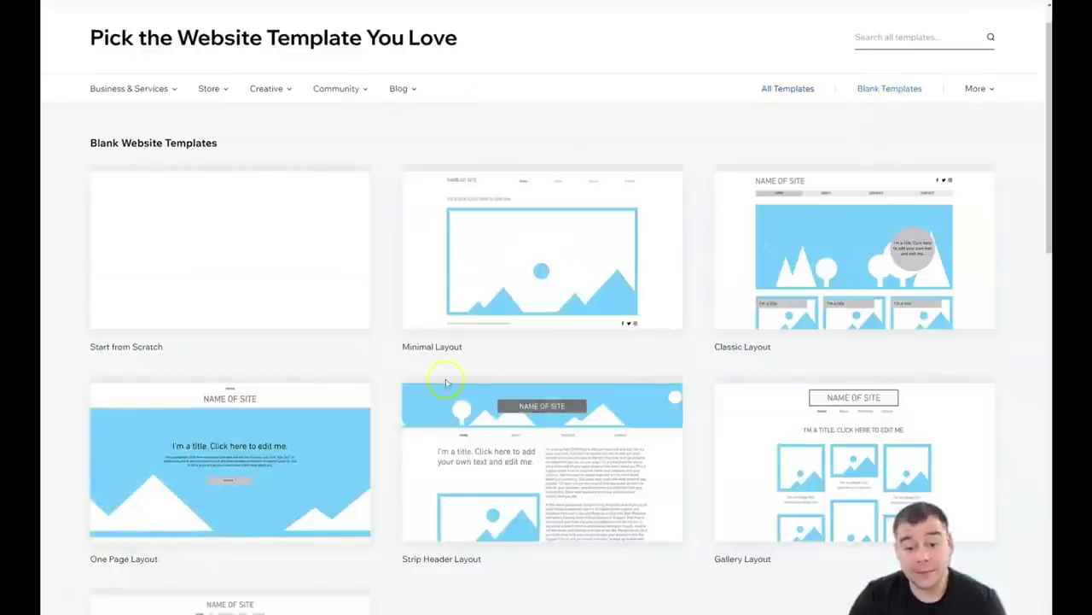
pyautogui.moveTo(515, 312)
pyautogui.scroll(-3, 649, 290)
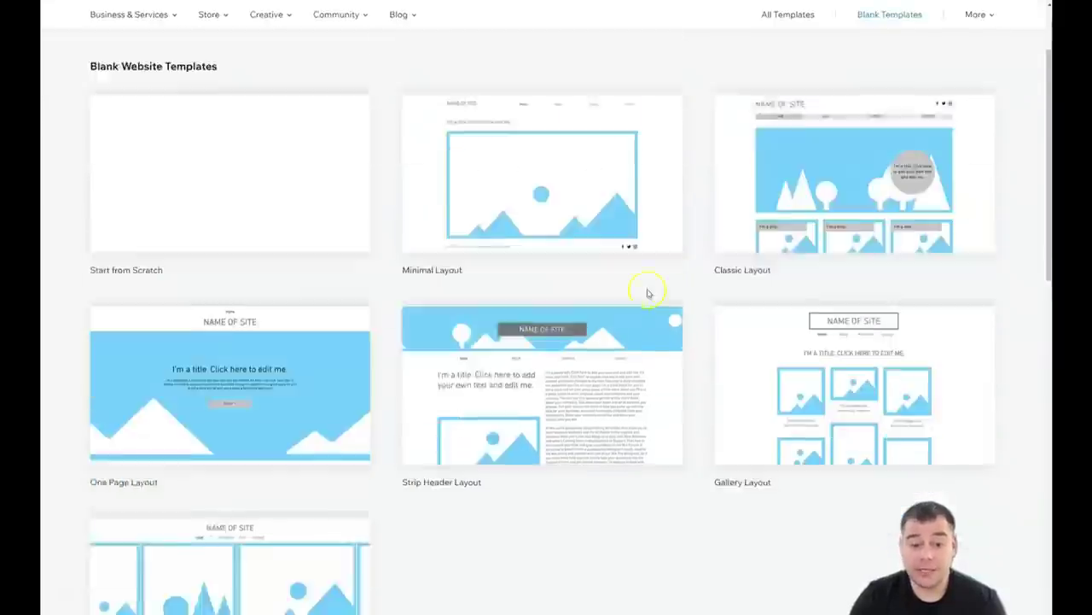
pyautogui.moveTo(533, 273)
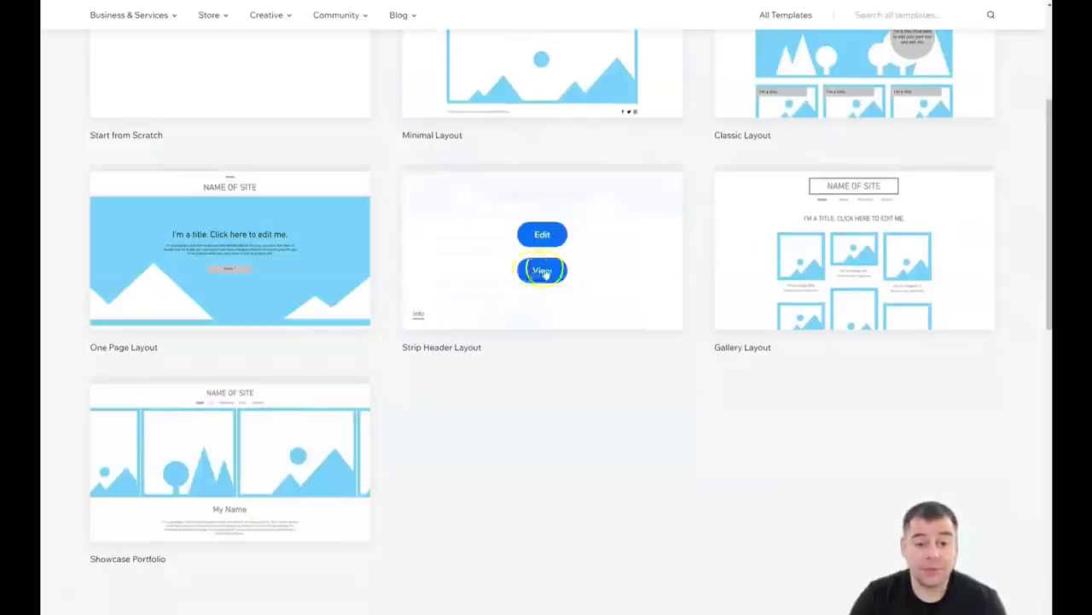
pyautogui.scroll(3, 805, 234)
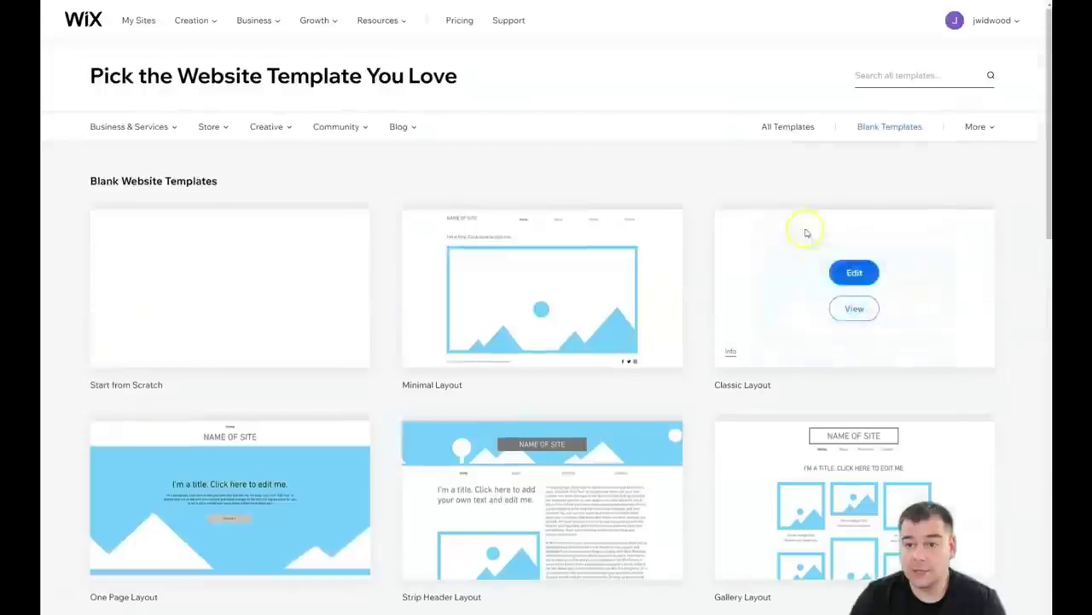
# - Return to all templates, open the Coaching Professional template for editing and hide the floating editing toolbar
pyautogui.click(786, 135)
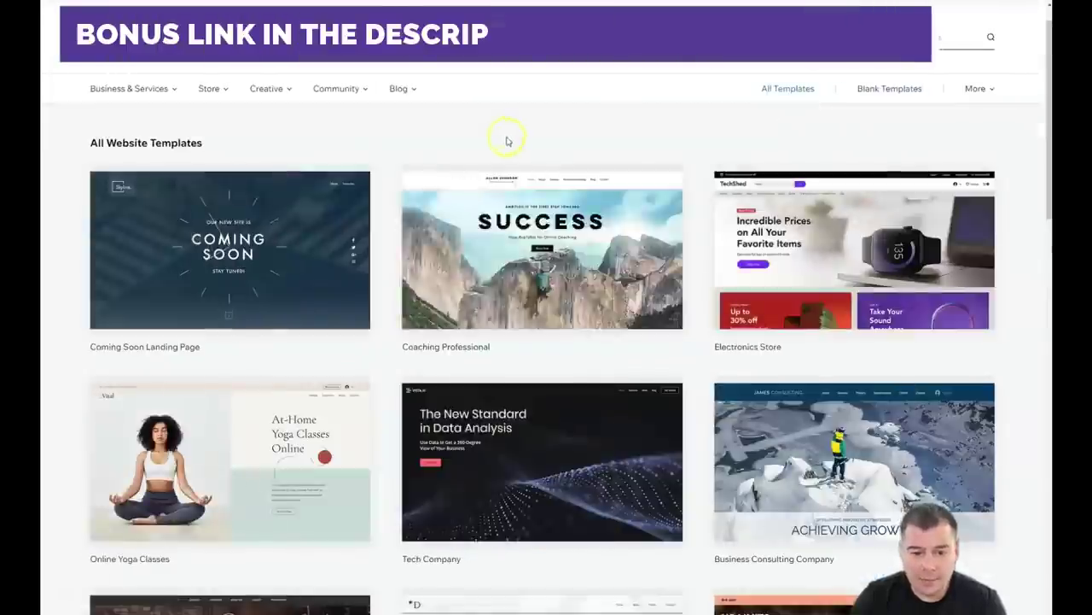
pyautogui.moveTo(557, 257)
pyautogui.click(546, 238)
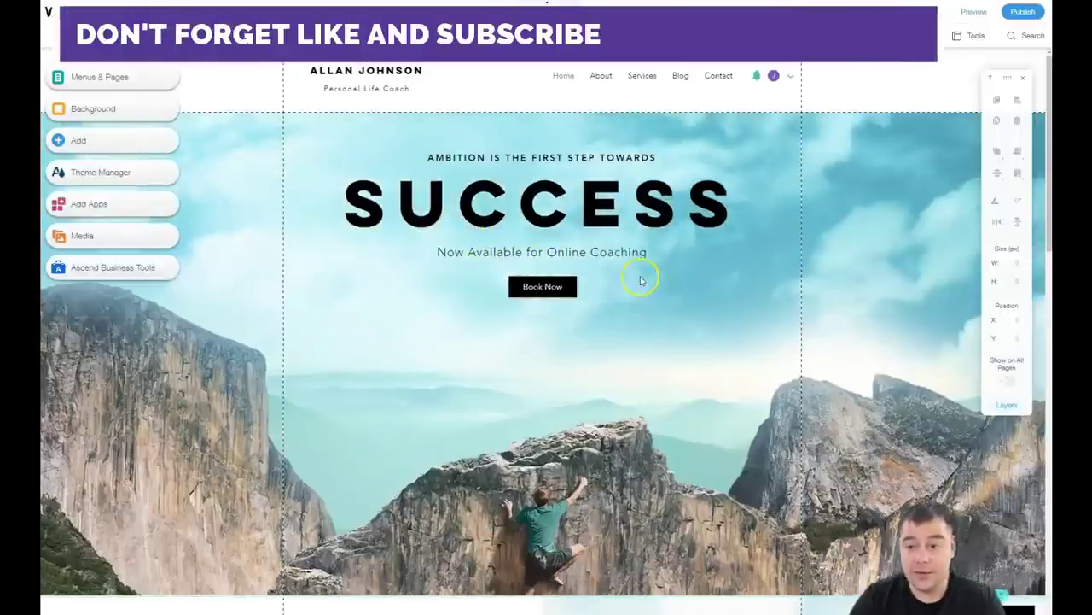
pyautogui.click(1026, 82)
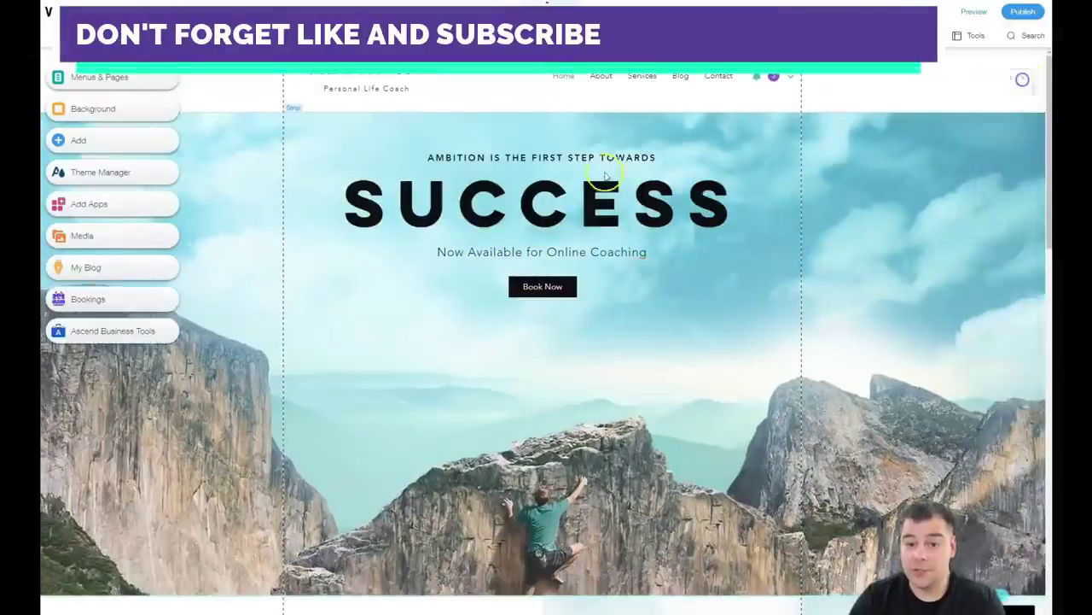
# - Look through the template's home page from the Success banner down to the Contact form and back
pyautogui.scroll(-4, 544, 247)
pyautogui.scroll(-6, 544, 250)
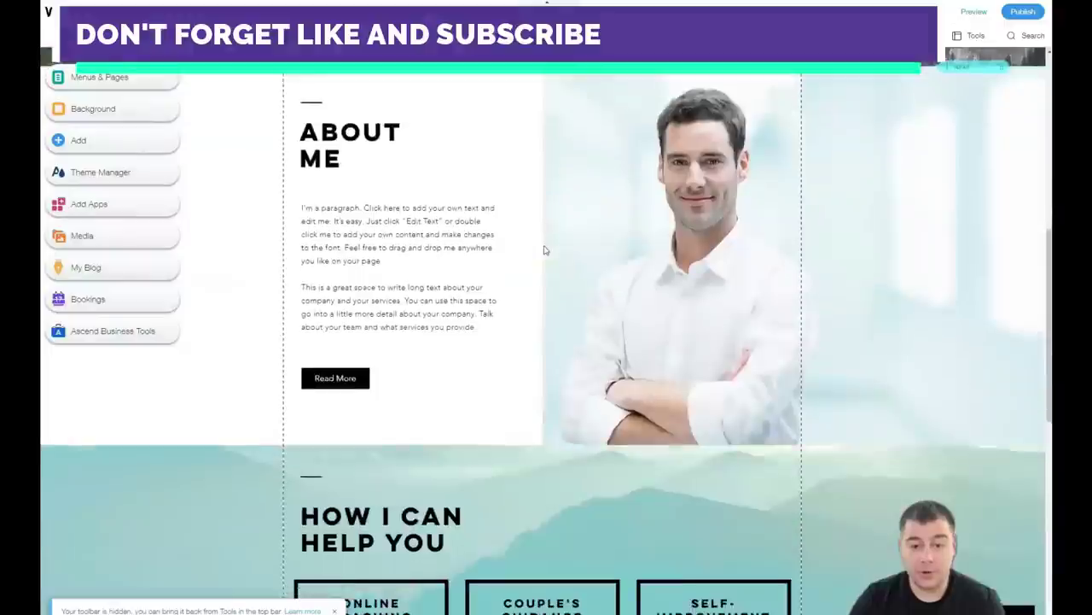
pyautogui.scroll(-1, 544, 250)
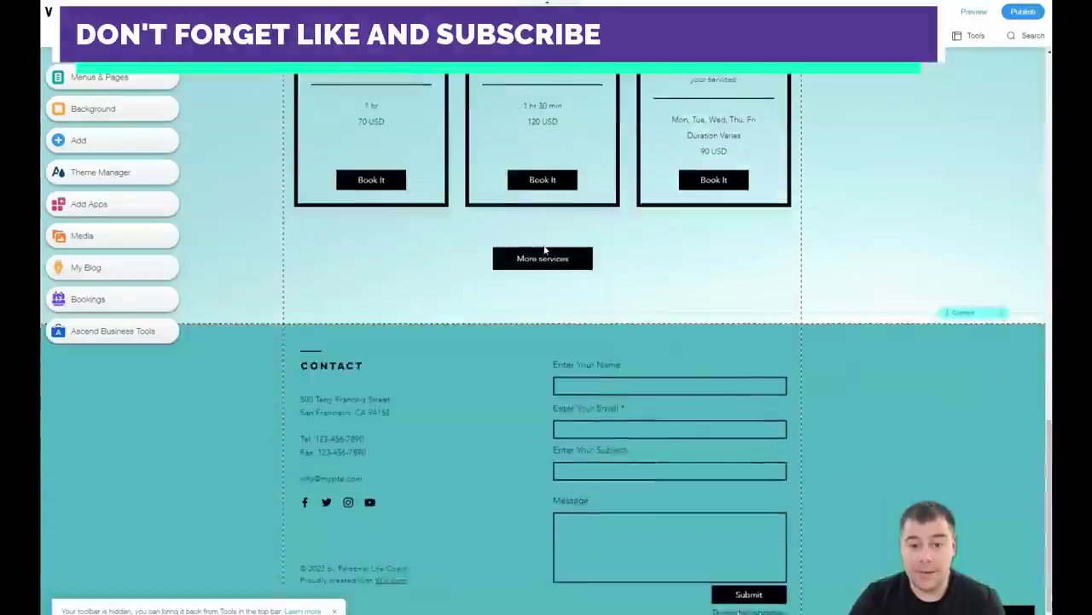
pyautogui.scroll(5, 545, 250)
pyautogui.scroll(-3, 545, 250)
pyautogui.scroll(-2, 544, 250)
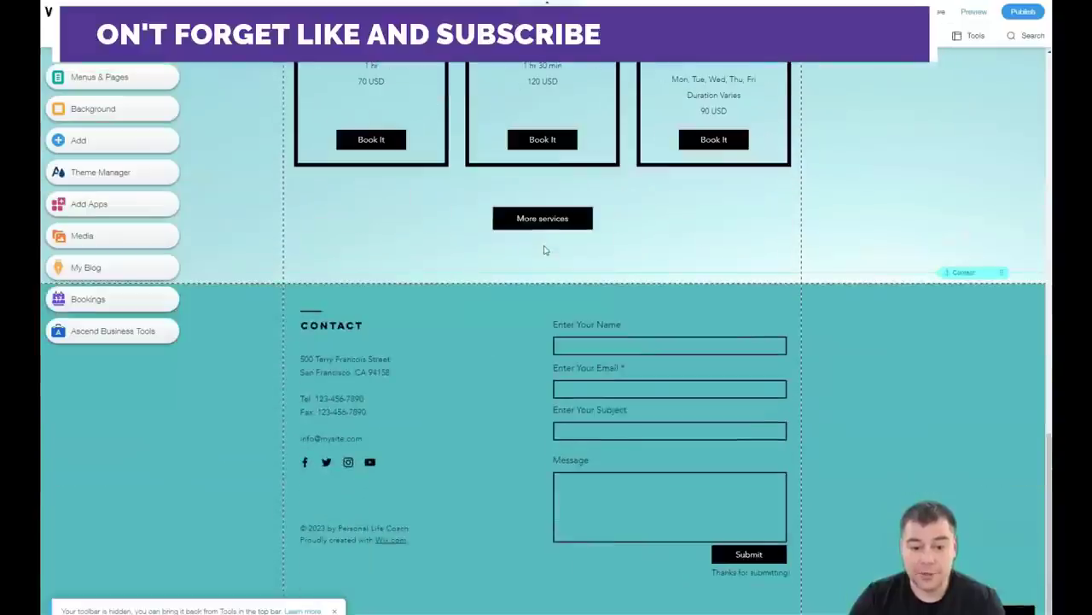
pyautogui.scroll(4, 519, 265)
pyautogui.scroll(8, 519, 265)
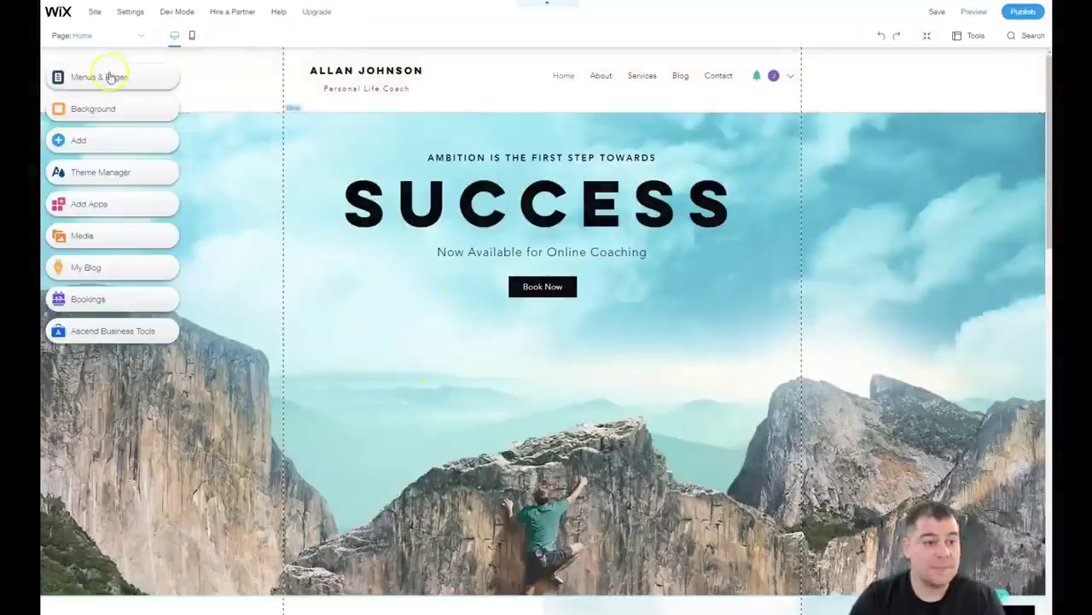
# - Review the site and settings options, look over the whole home page in Zoom Out mode and exit that mode
pyautogui.moveTo(93, 12)
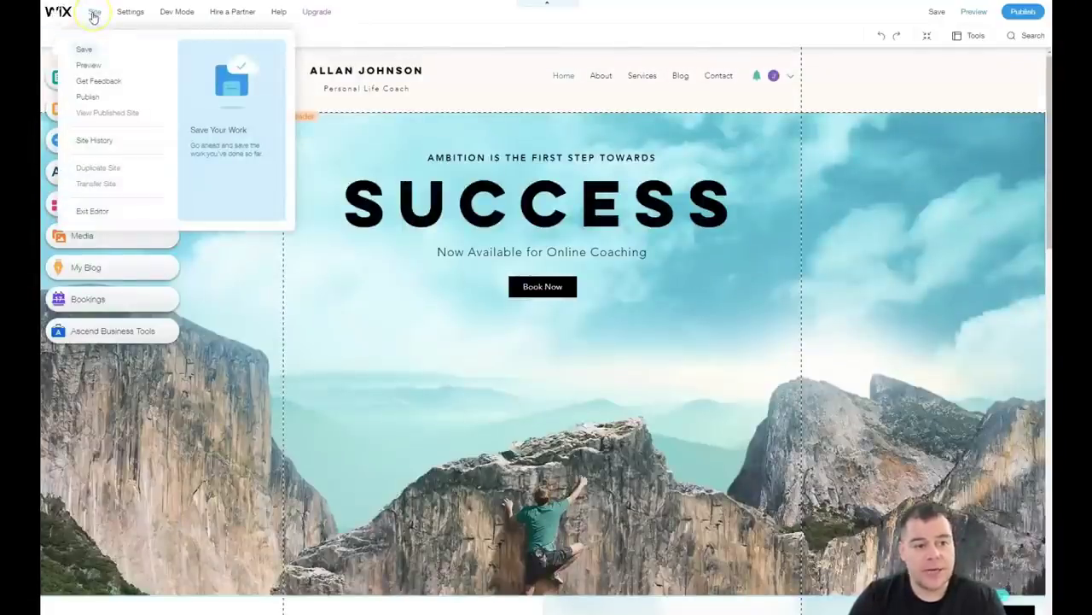
pyautogui.moveTo(130, 12)
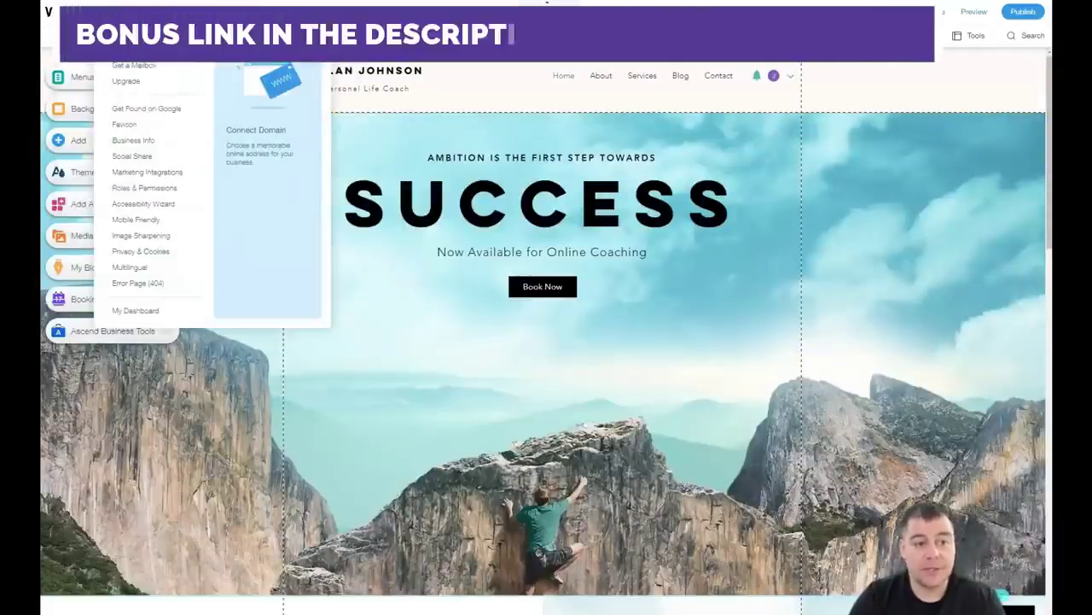
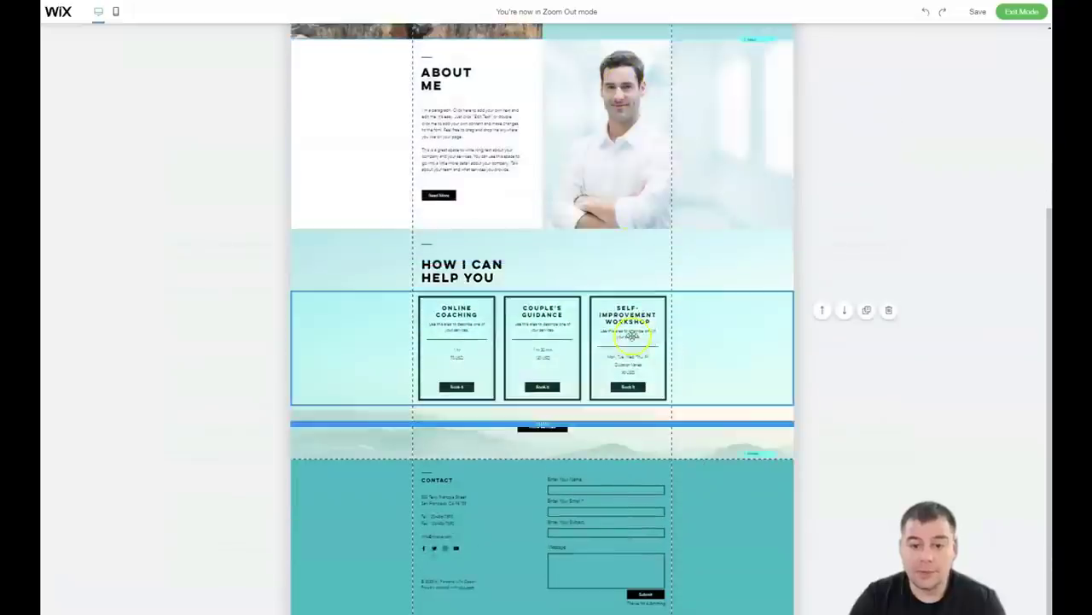
pyautogui.moveTo(596, 450)
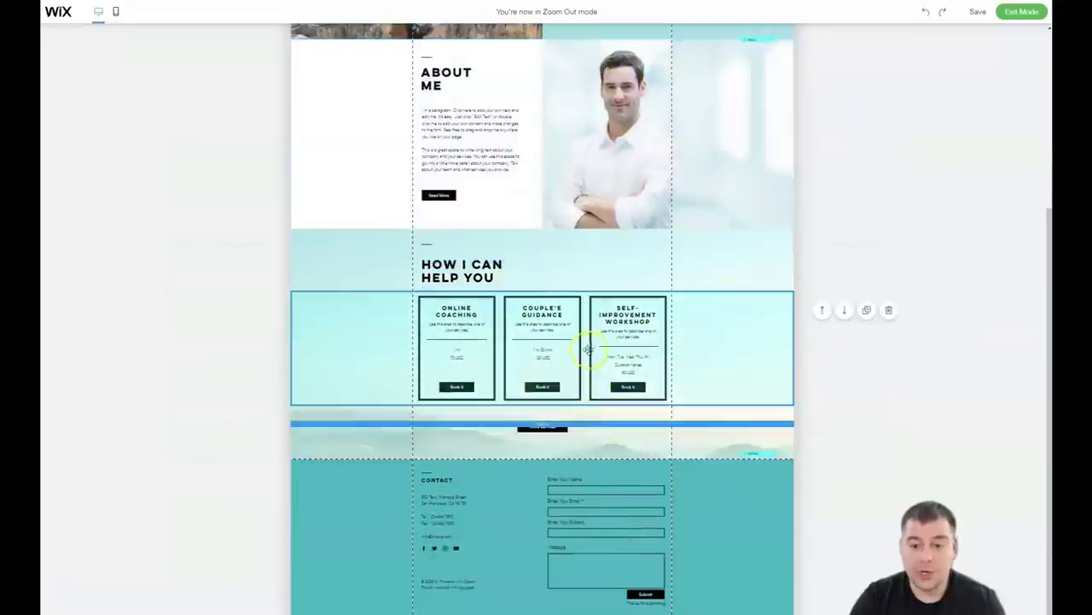
pyautogui.scroll(5, 580, 324)
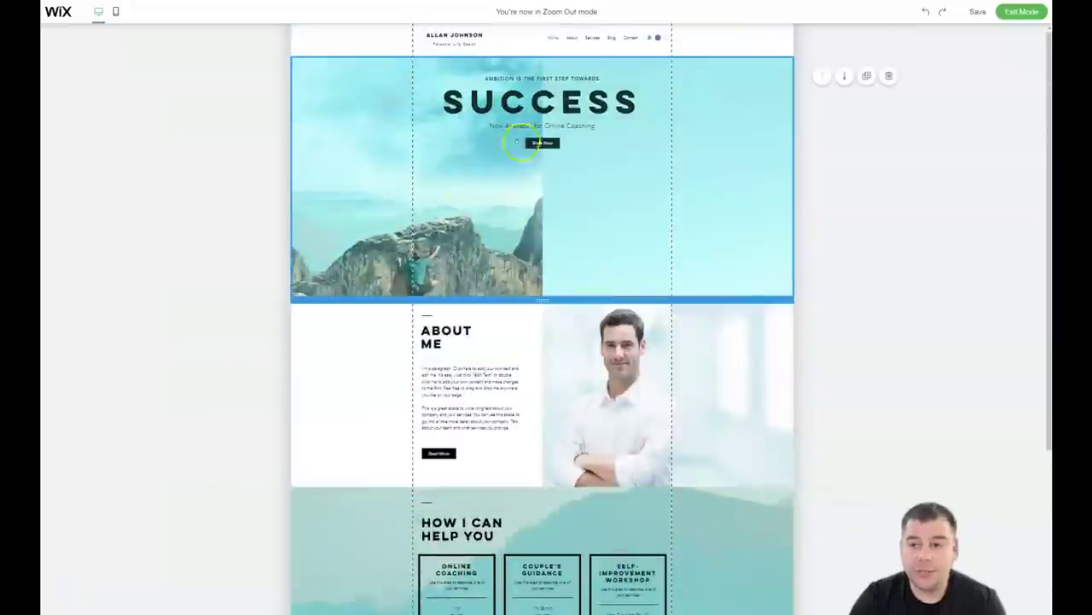
pyautogui.scroll(-3, 556, 190)
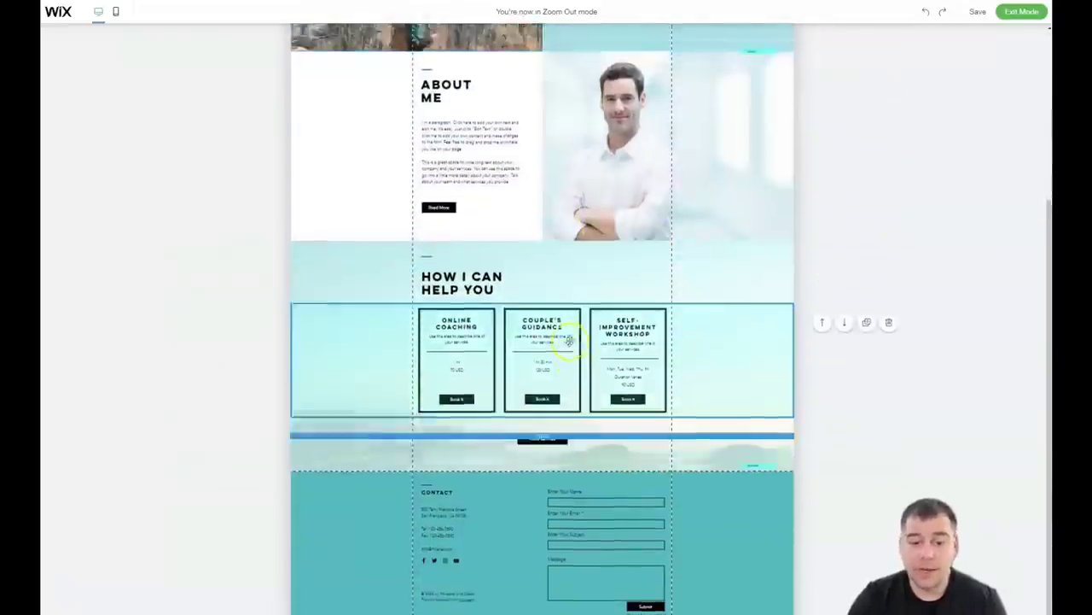
pyautogui.scroll(3, 568, 333)
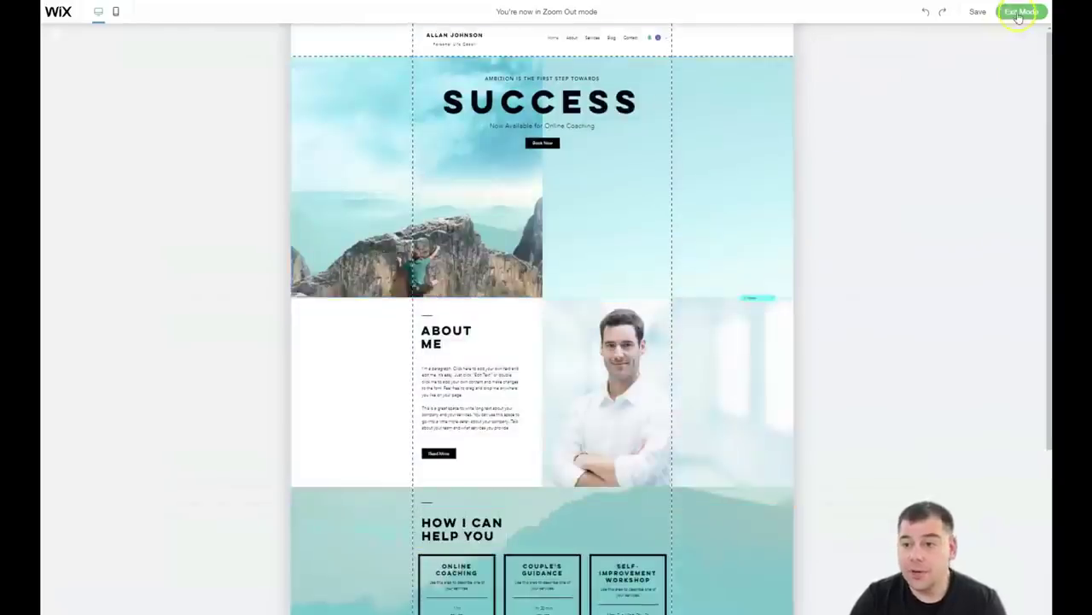
pyautogui.click(1017, 16)
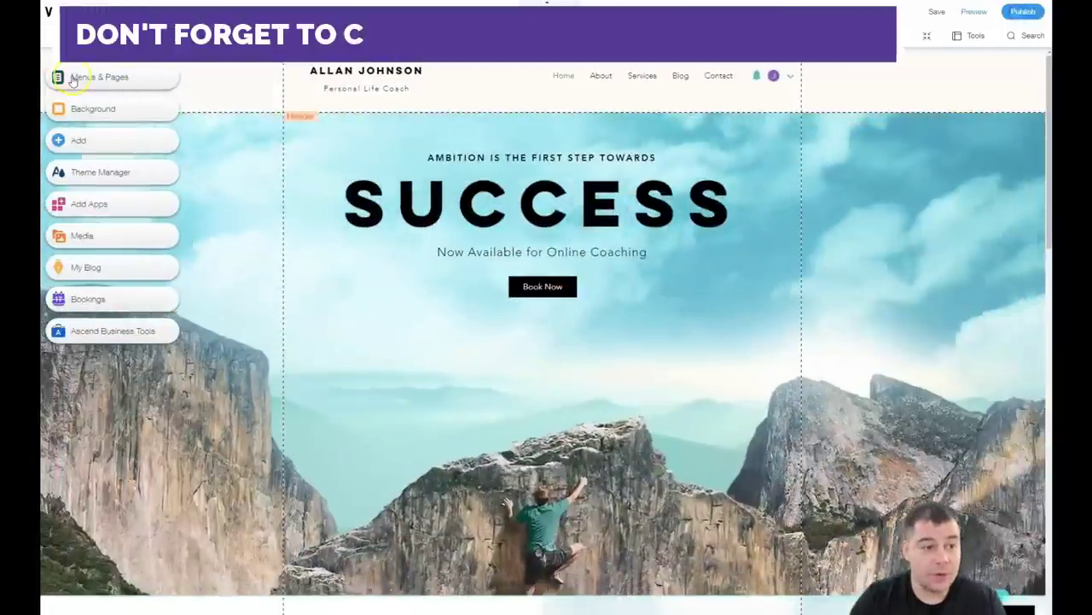
# - Delete the Services page from the site menu together with the Wix Bookings app
pyautogui.click(71, 79)
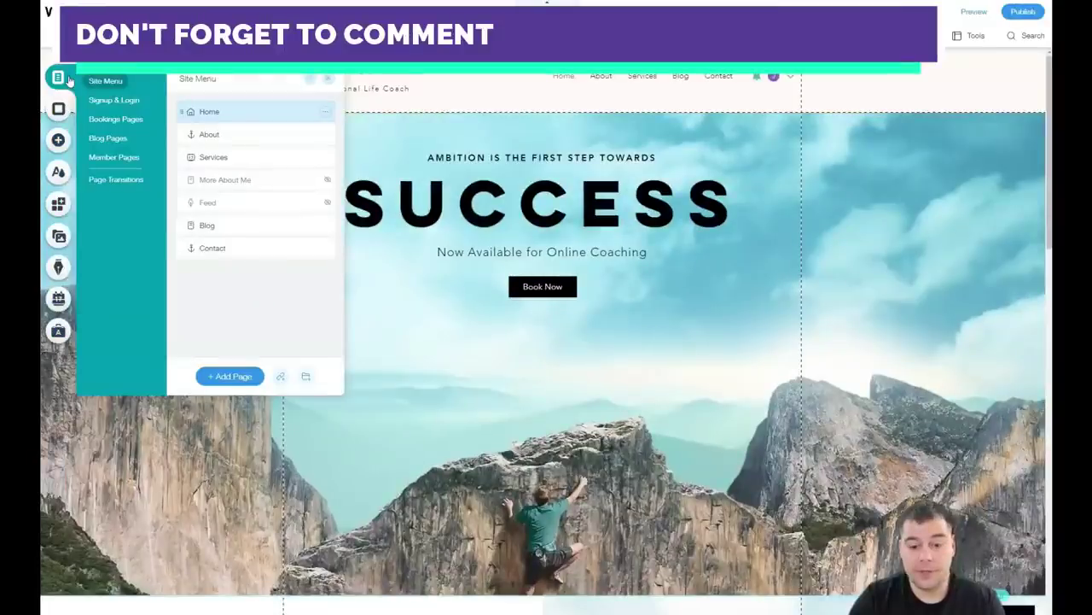
pyautogui.click(107, 81)
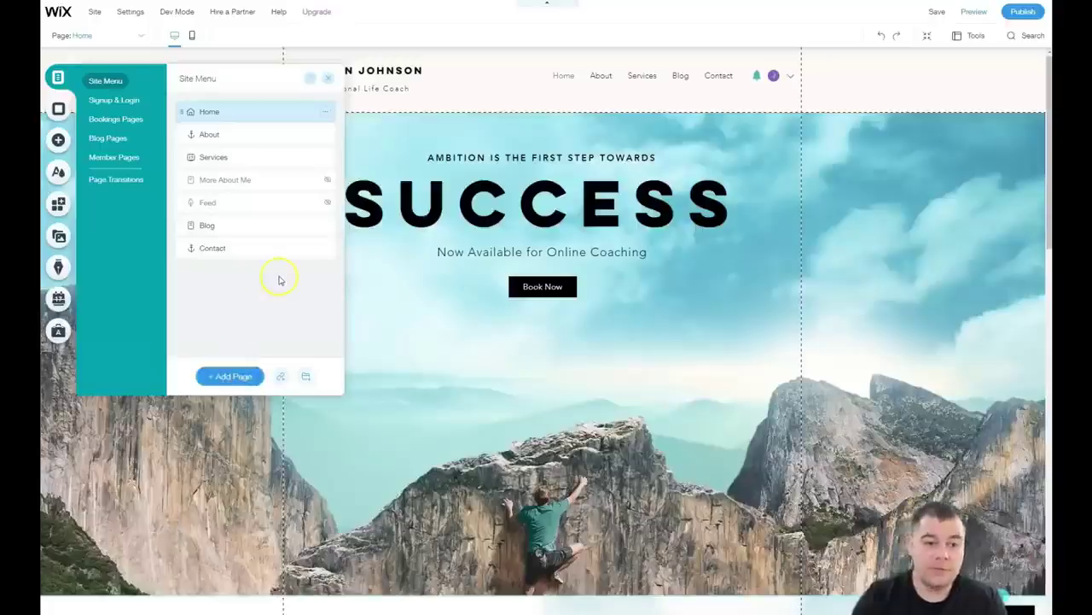
pyautogui.click(325, 157)
pyautogui.click(360, 243)
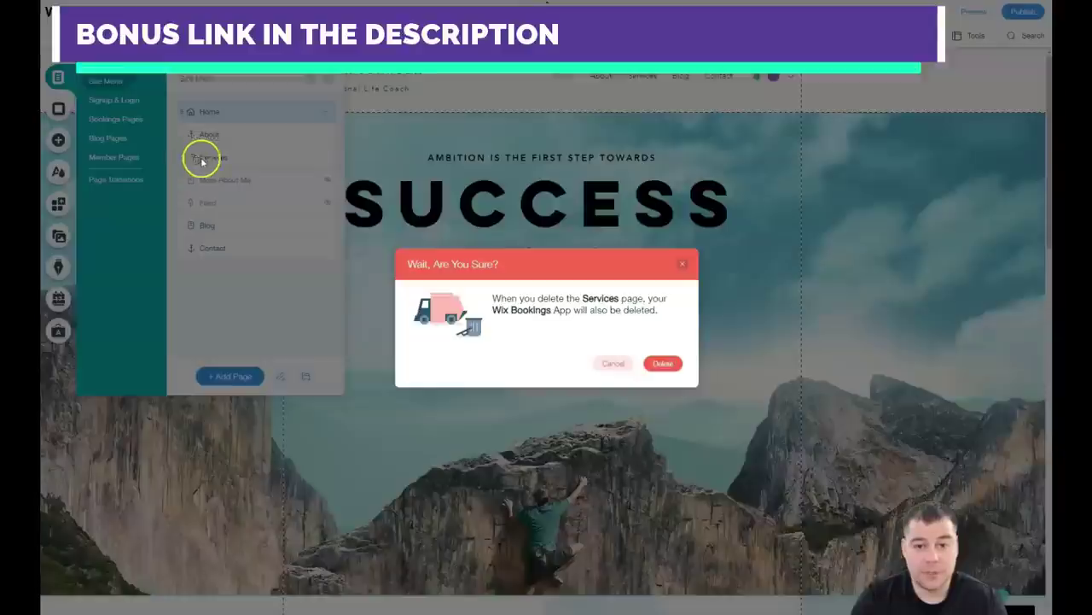
pyautogui.click(662, 367)
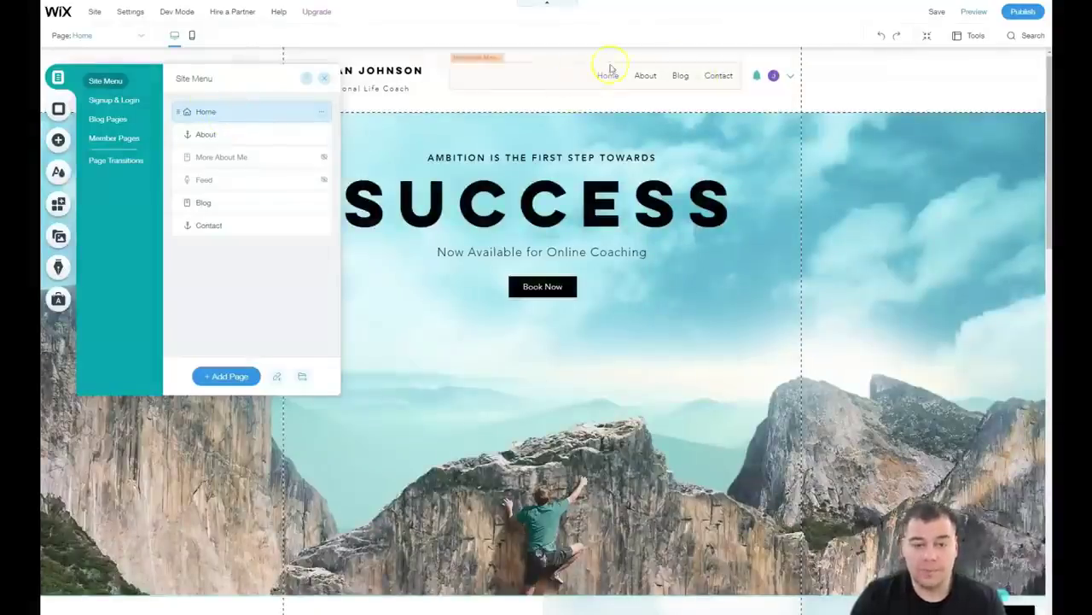
# - Examine the Home page's settings for page info, layouts, permissions, SEO and social sharing
pyautogui.click(321, 112)
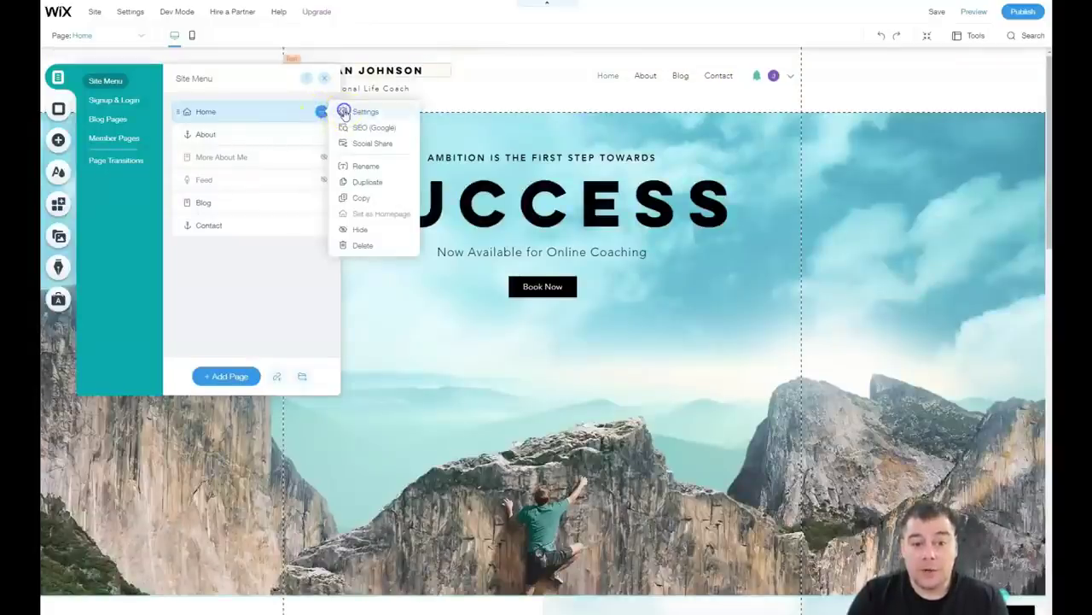
pyautogui.click(344, 113)
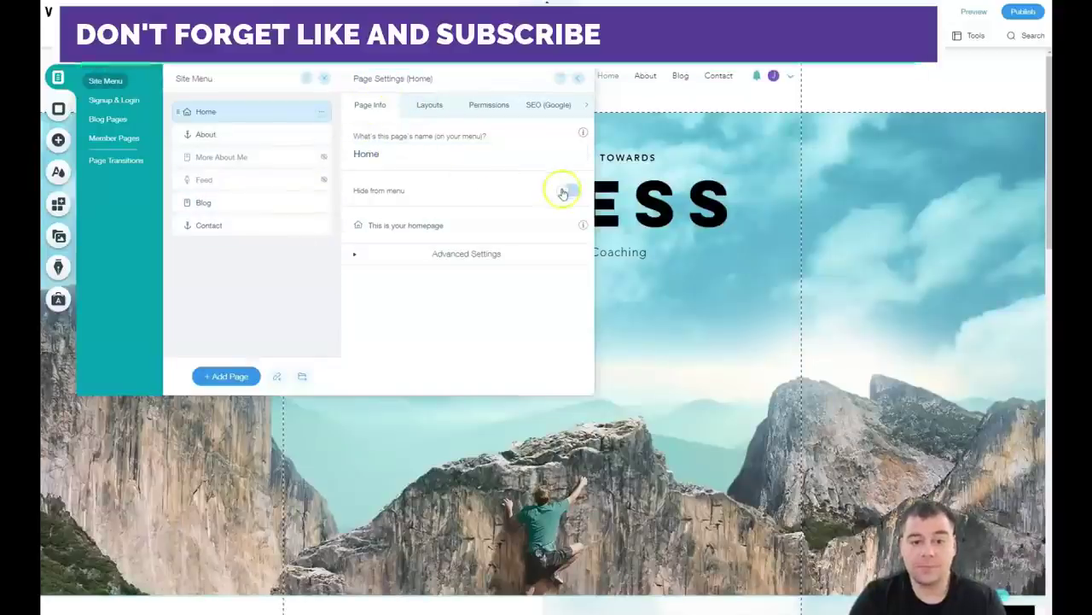
pyautogui.click(429, 106)
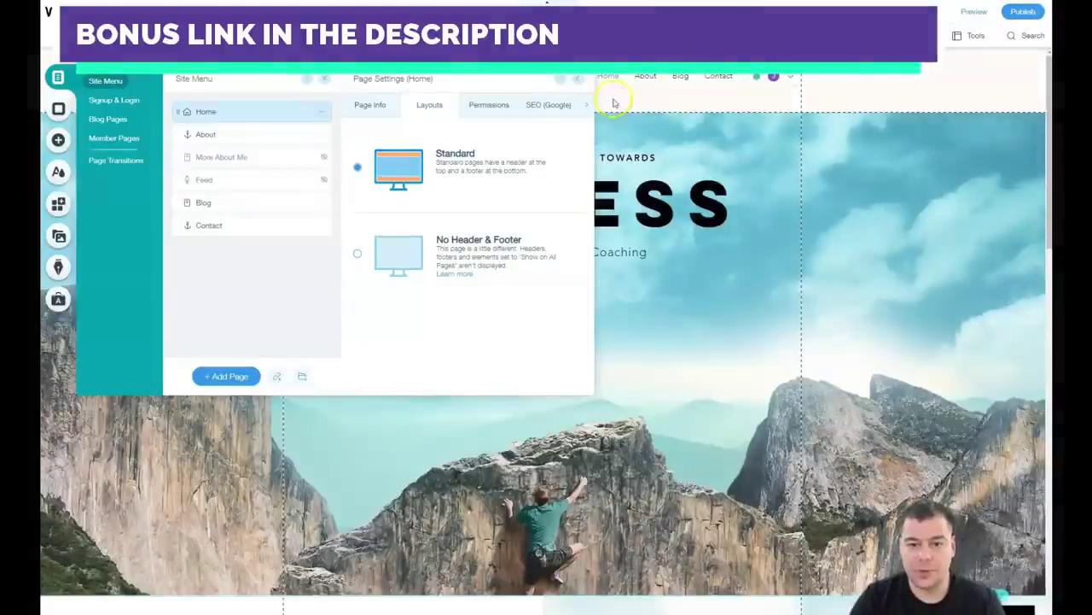
pyautogui.click(484, 108)
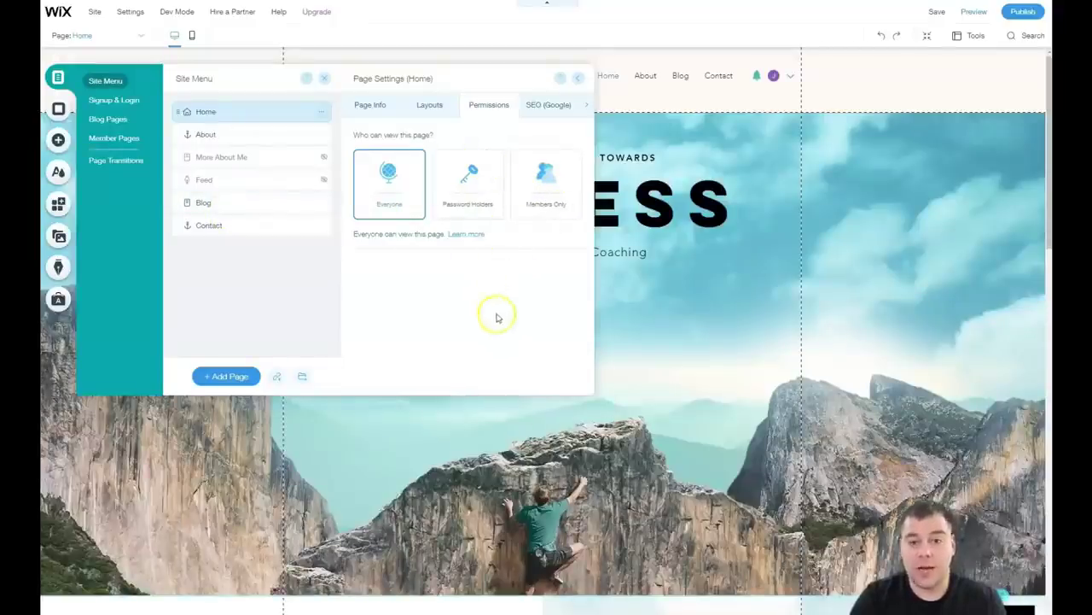
pyautogui.click(543, 104)
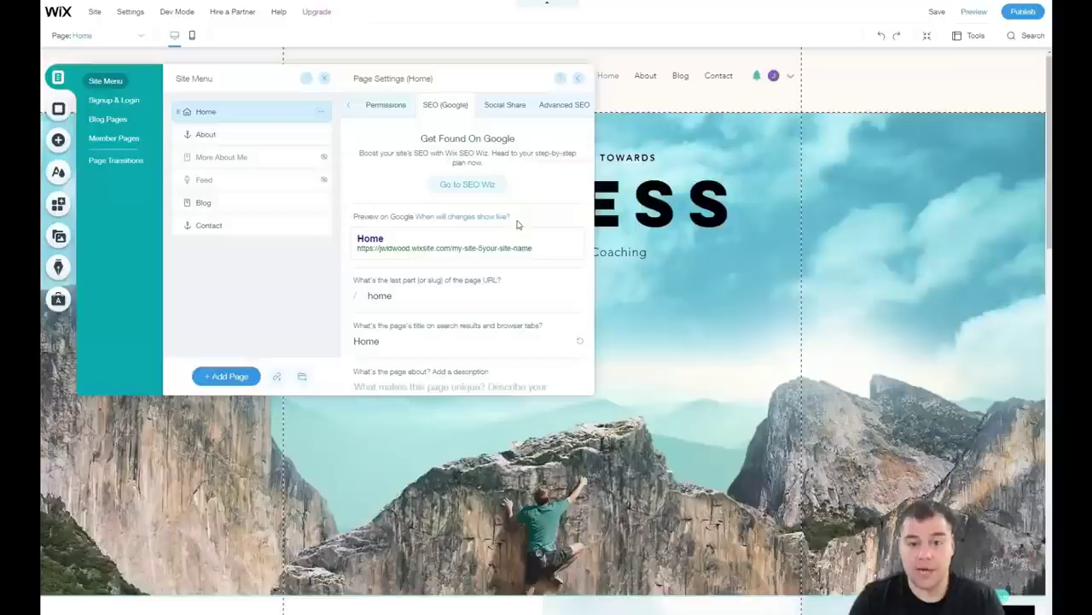
pyautogui.scroll(-2, 530, 246)
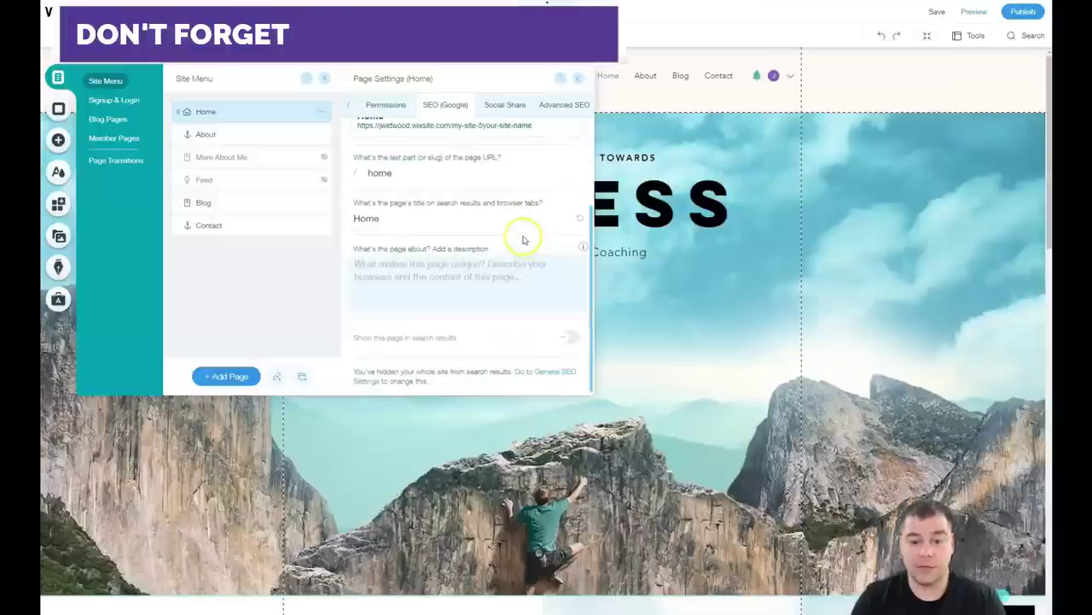
pyautogui.scroll(2, 521, 250)
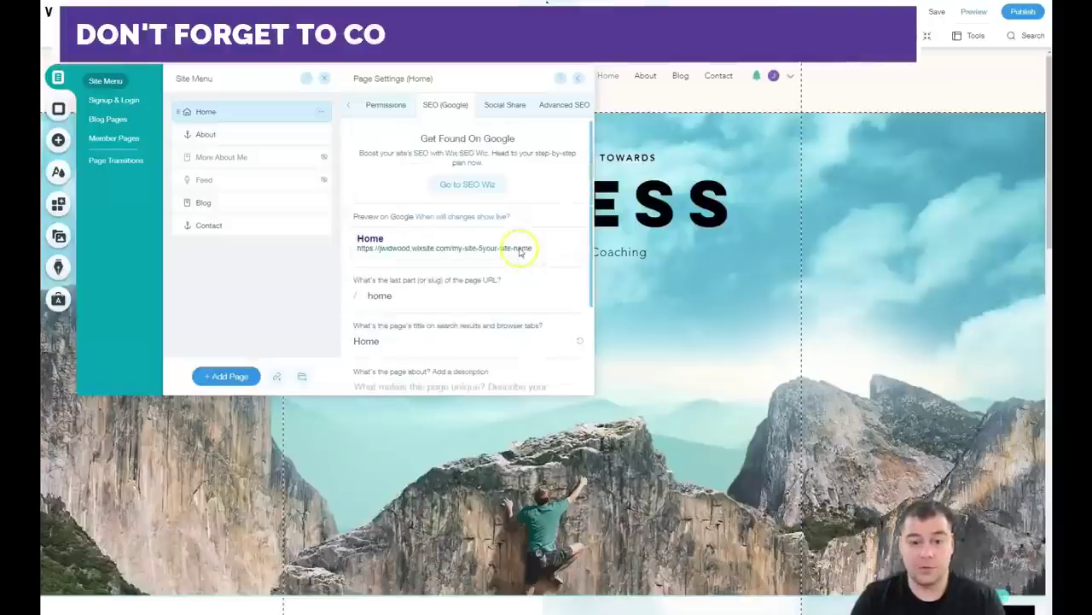
pyautogui.click(499, 111)
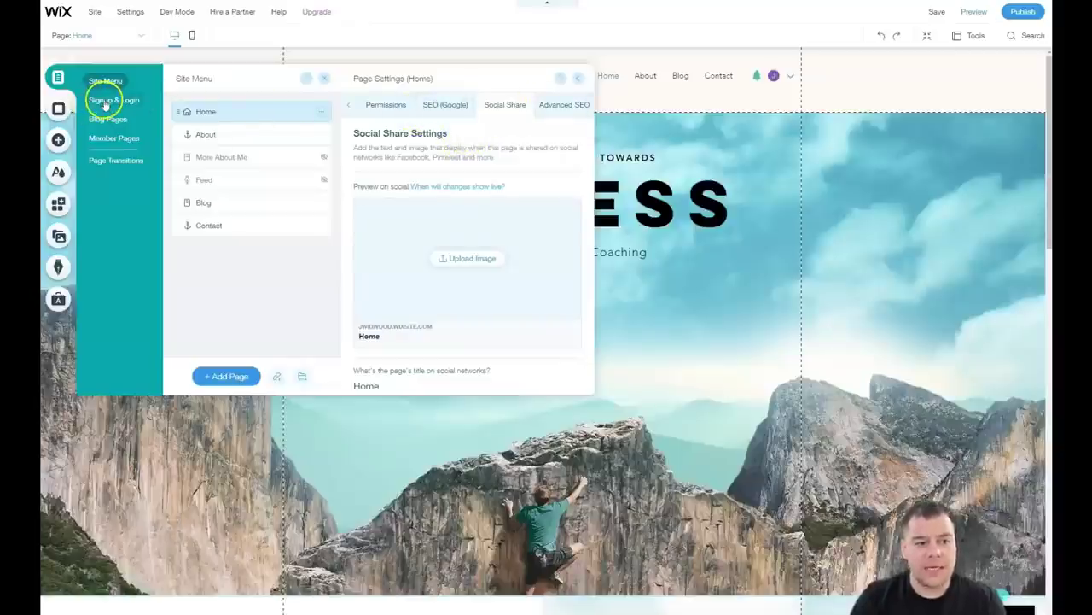
# - Check the page transition choices, close the page settings and inspect the How I Can Help You section
pyautogui.click(113, 162)
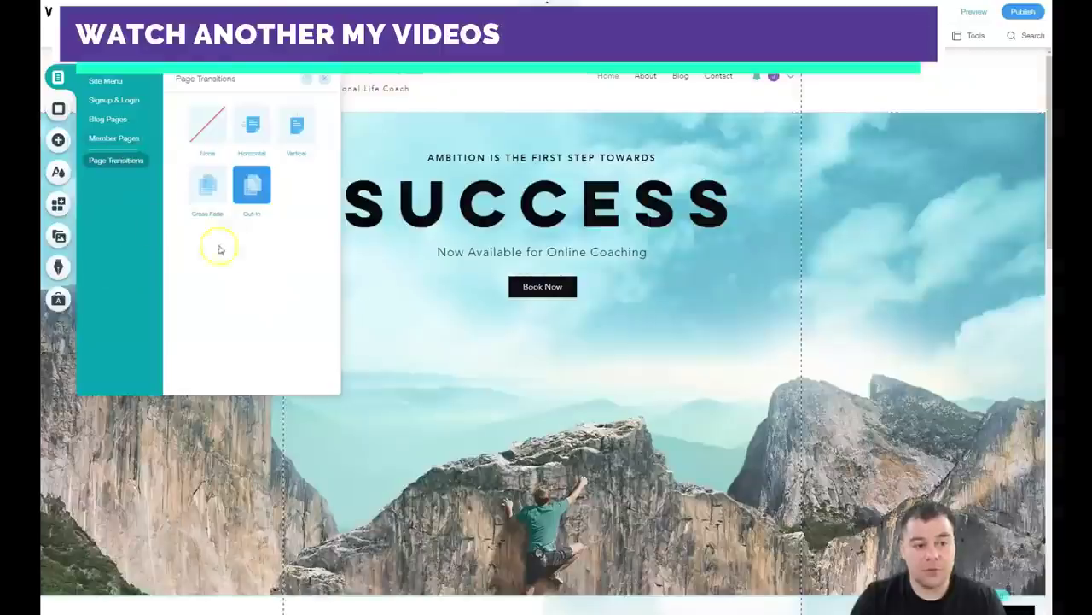
pyautogui.click(325, 83)
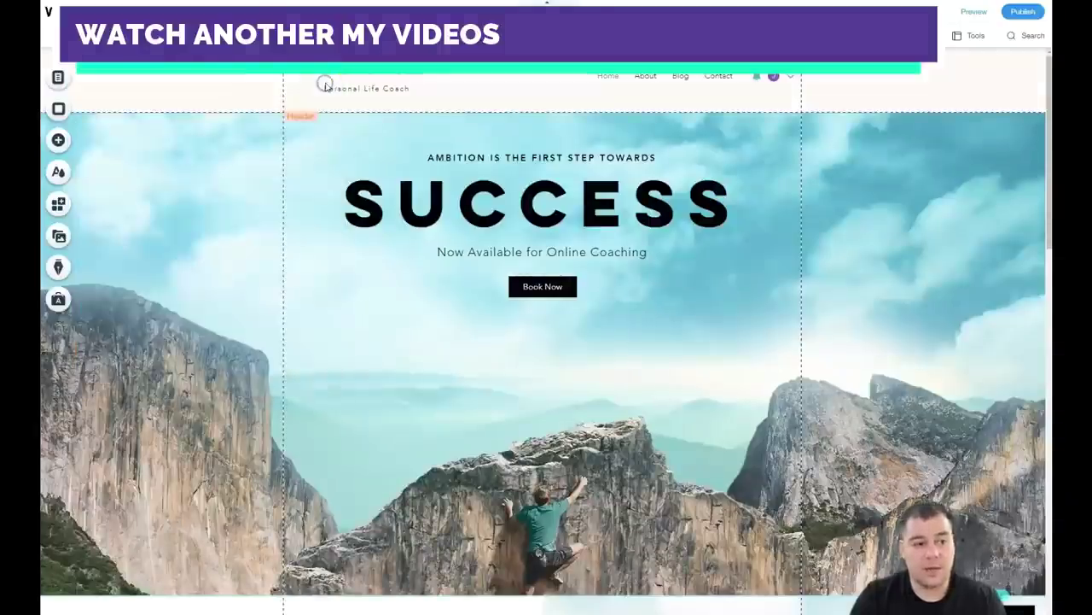
pyautogui.scroll(-4, 427, 385)
pyautogui.scroll(-3, 418, 367)
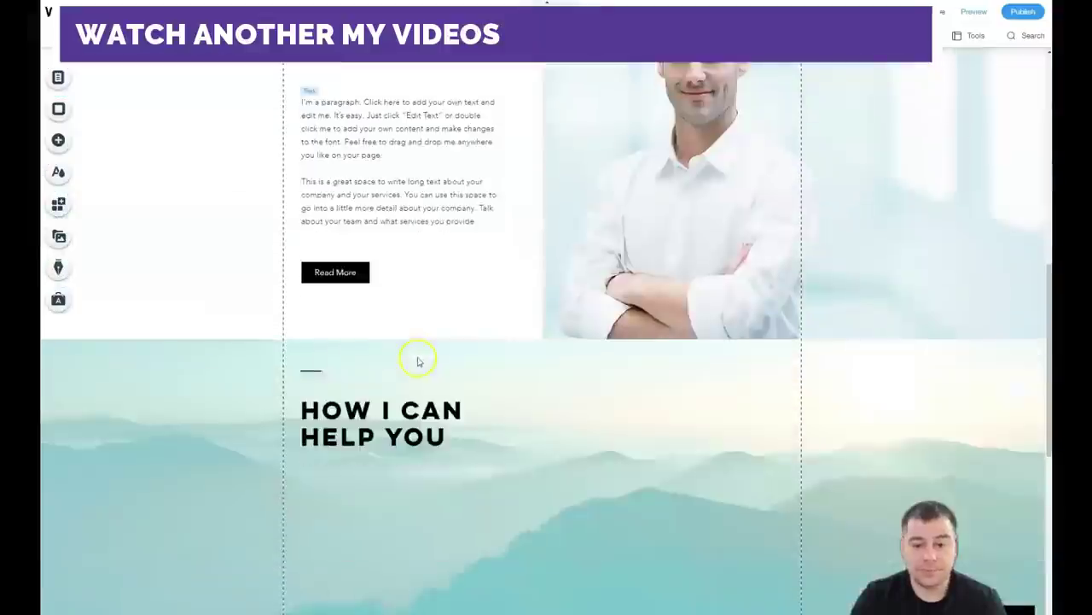
pyautogui.scroll(-4, 407, 334)
pyautogui.scroll(1, 404, 338)
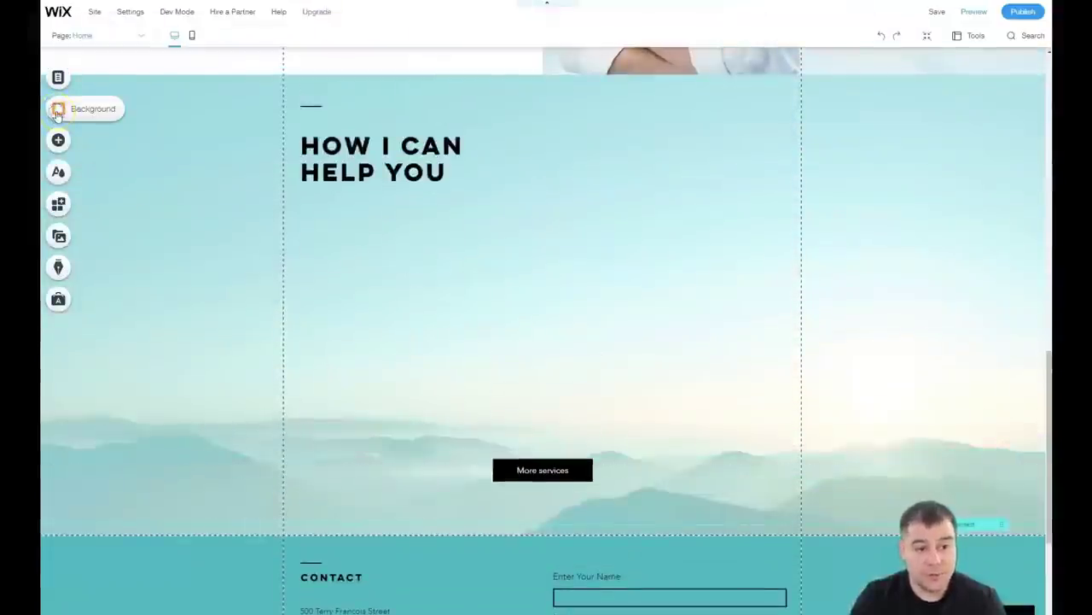
# - Open the page background options and examine how the background shows between the About Me and Contact sections
pyautogui.click(57, 111)
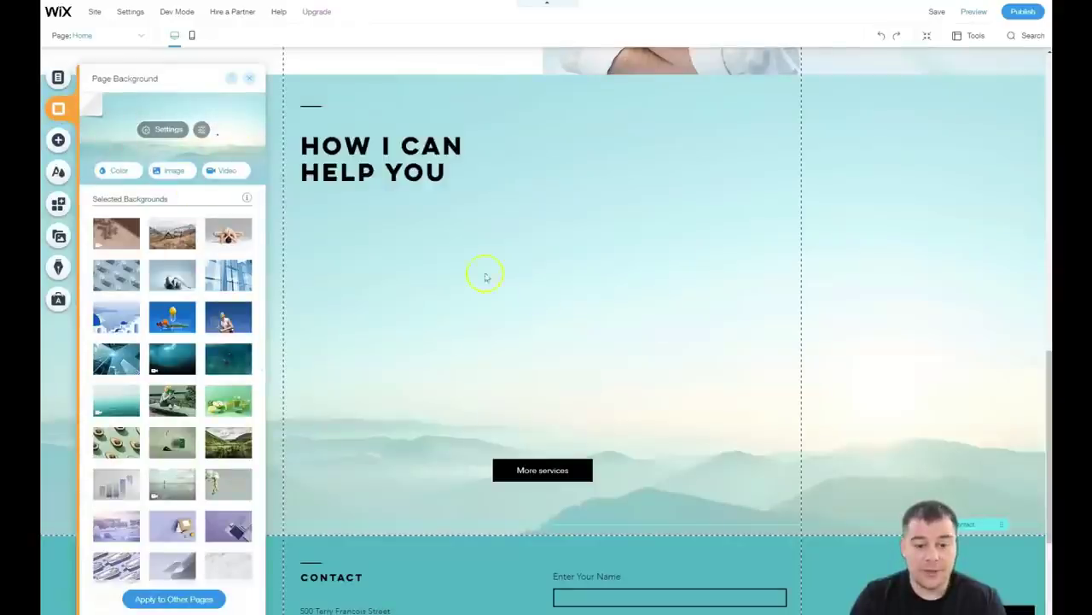
pyautogui.scroll(2, 424, 307)
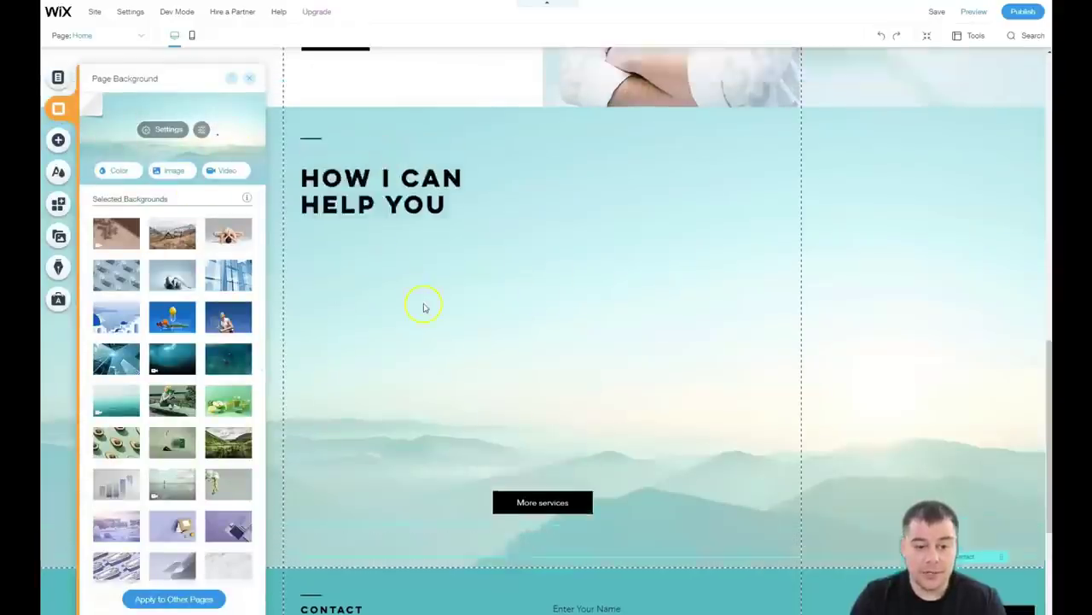
pyautogui.scroll(-3, 478, 339)
pyautogui.scroll(-1, 576, 341)
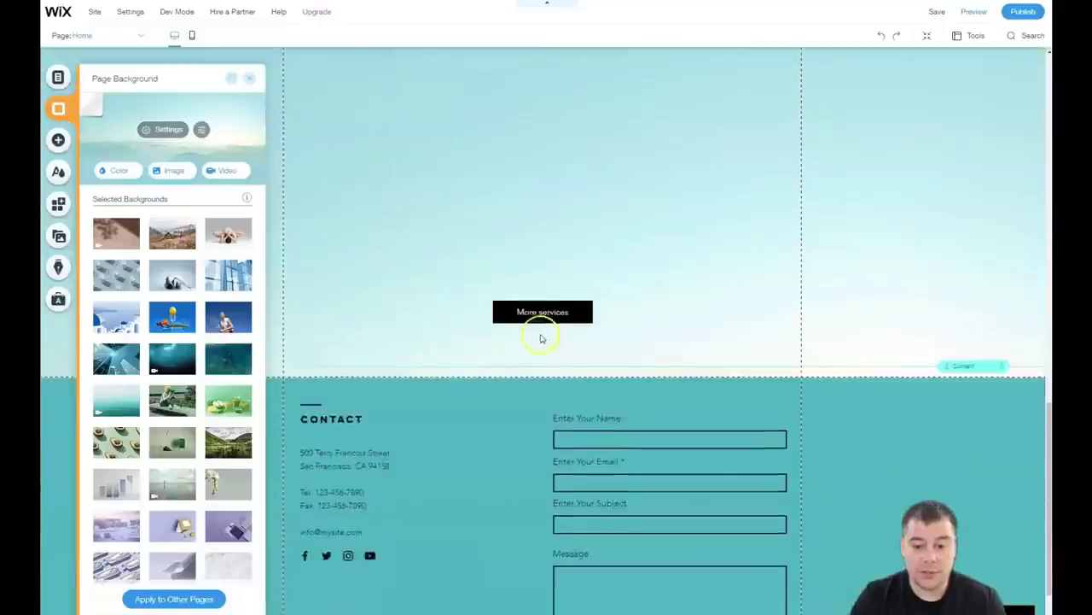
pyautogui.scroll(3, 542, 336)
pyautogui.scroll(4, 605, 418)
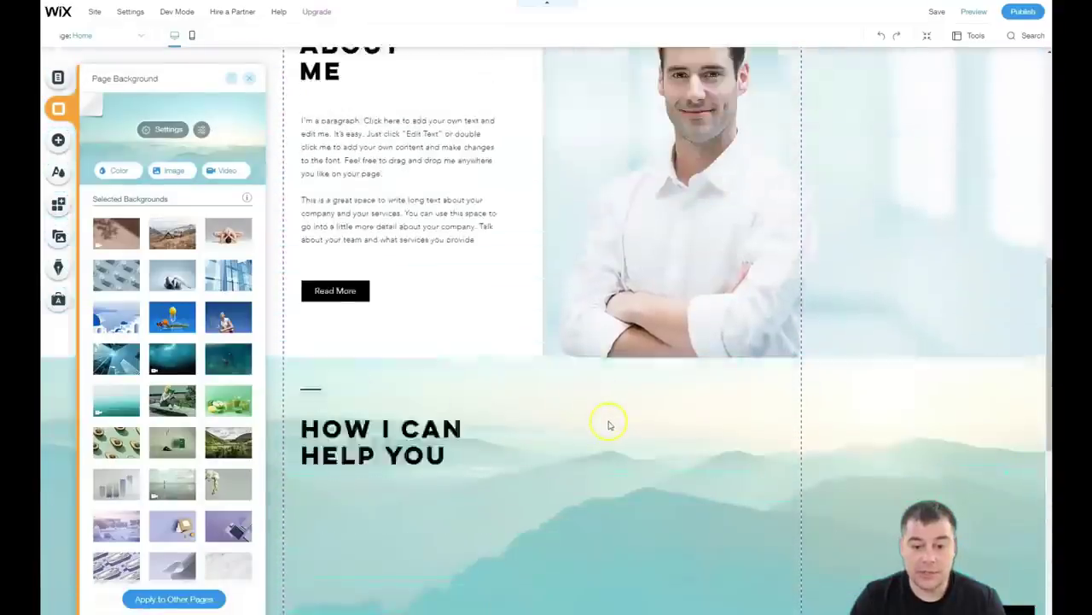
pyautogui.scroll(-3, 563, 410)
pyautogui.scroll(-5, 547, 397)
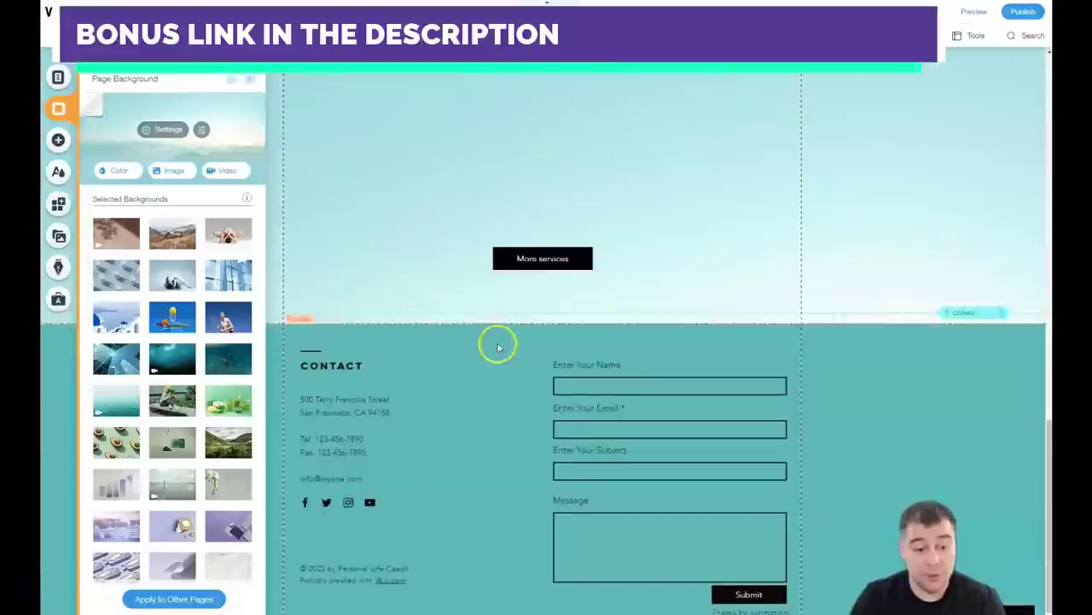
pyautogui.scroll(3, 494, 346)
# - Set the page background to the black-and-white landscape of forested hills from the selected backgrounds
pyautogui.scroll(-2, 182, 418)
pyautogui.scroll(-3, 179, 417)
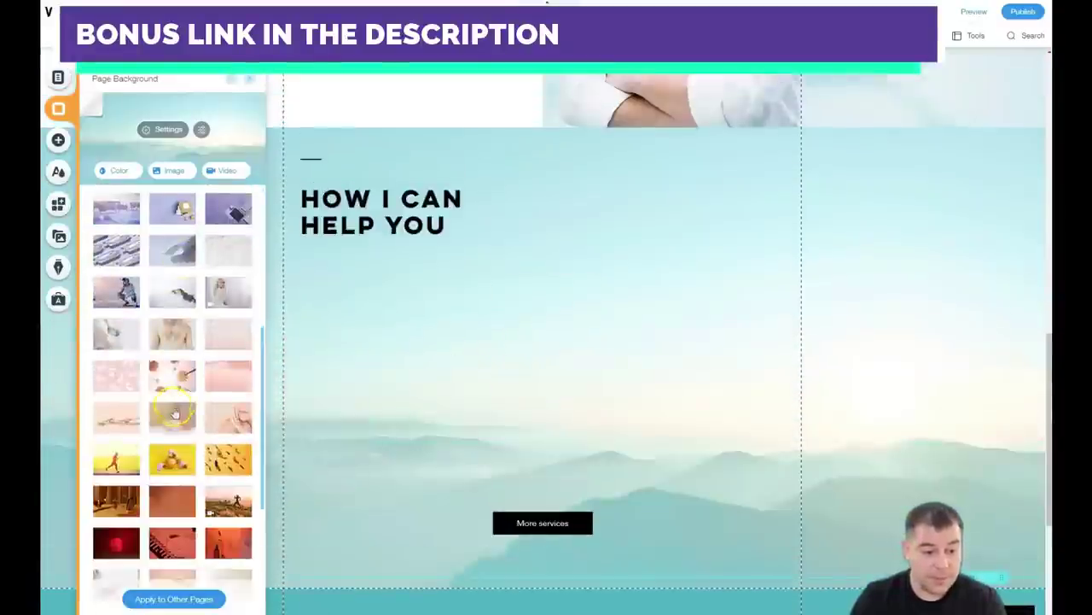
pyautogui.scroll(-3, 151, 352)
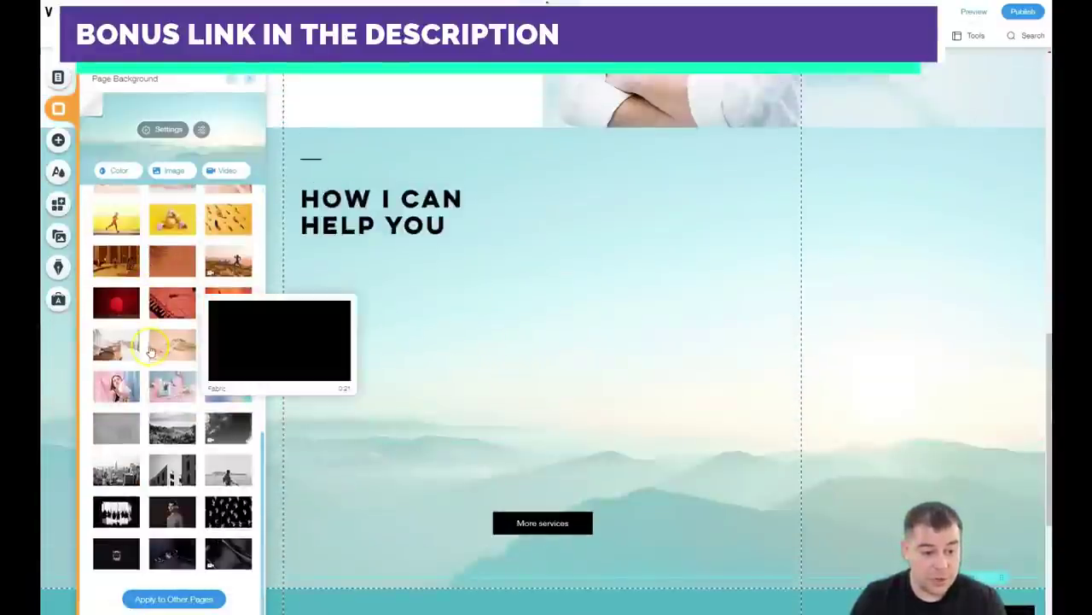
pyautogui.click(170, 423)
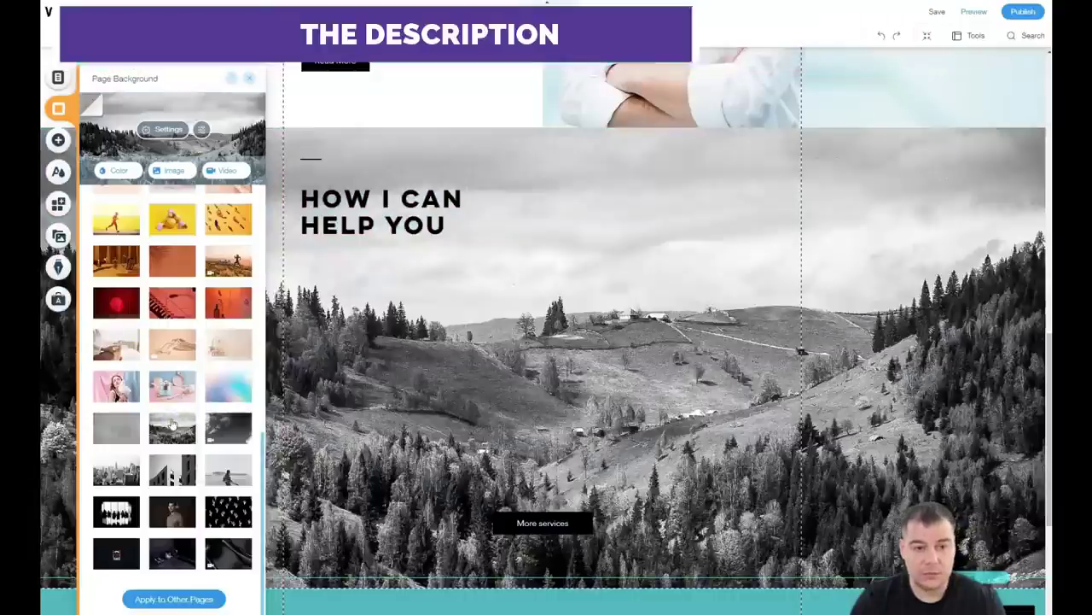
# - Browse the selected backgrounds, undo the black-and-white landscape background and close the page background options
pyautogui.scroll(3, 171, 424)
pyautogui.scroll(5, 170, 423)
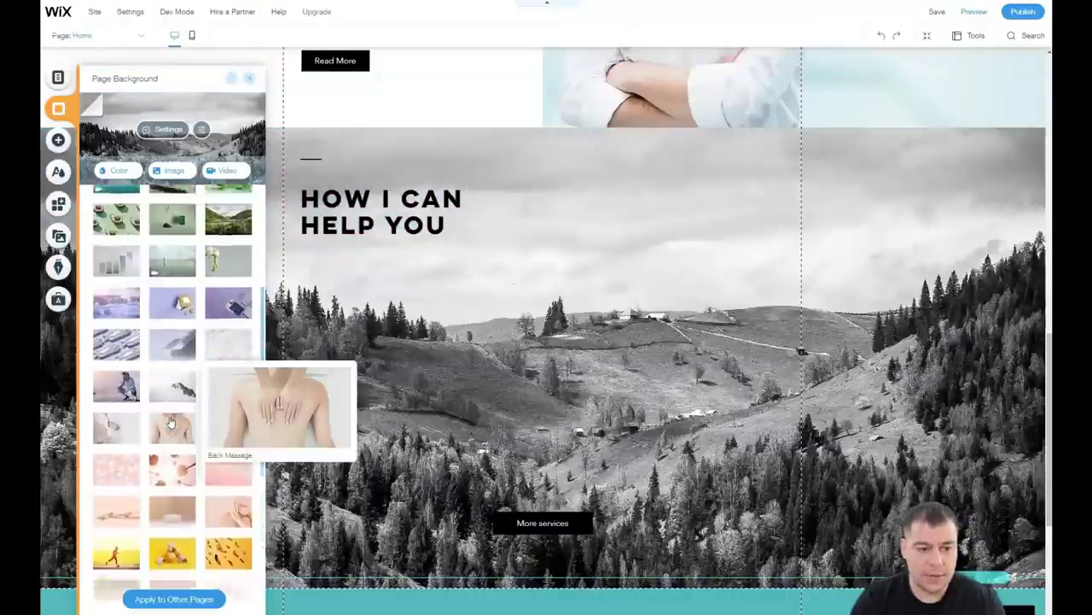
pyautogui.scroll(1, 165, 393)
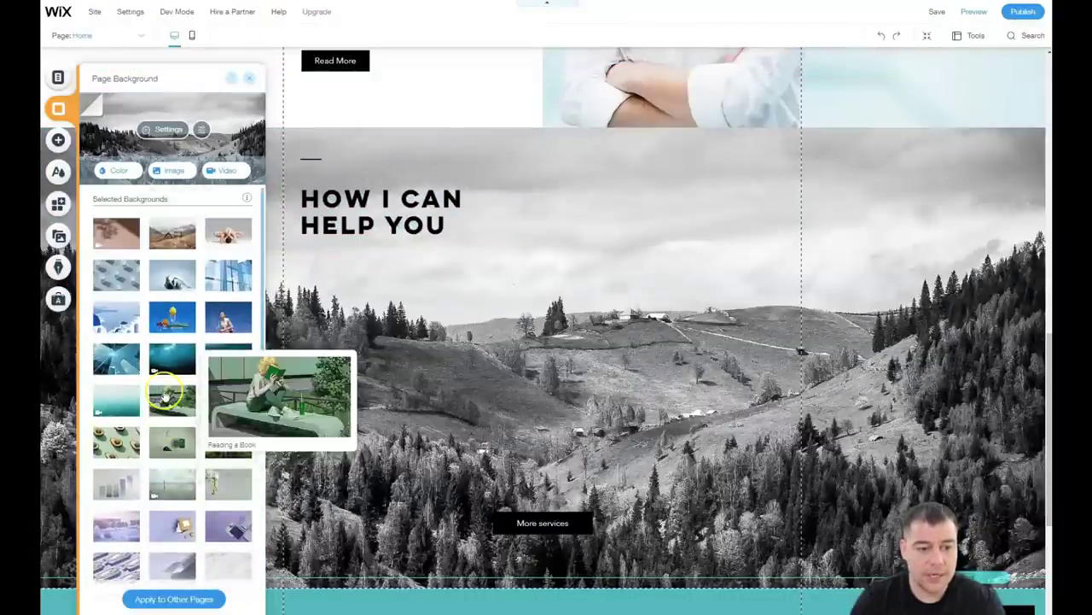
pyautogui.moveTo(103, 358)
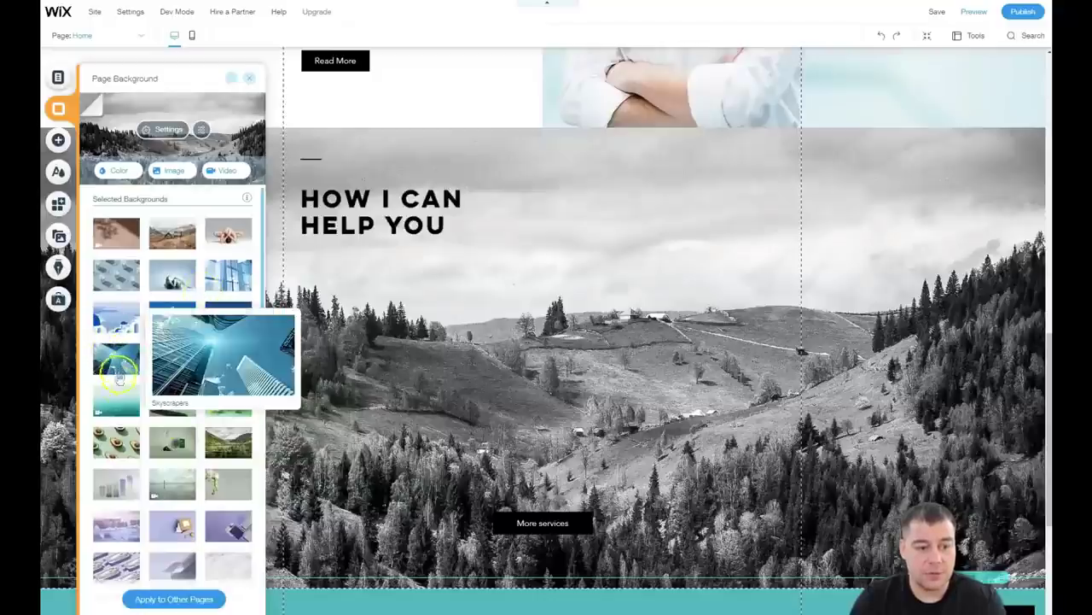
pyautogui.click(881, 37)
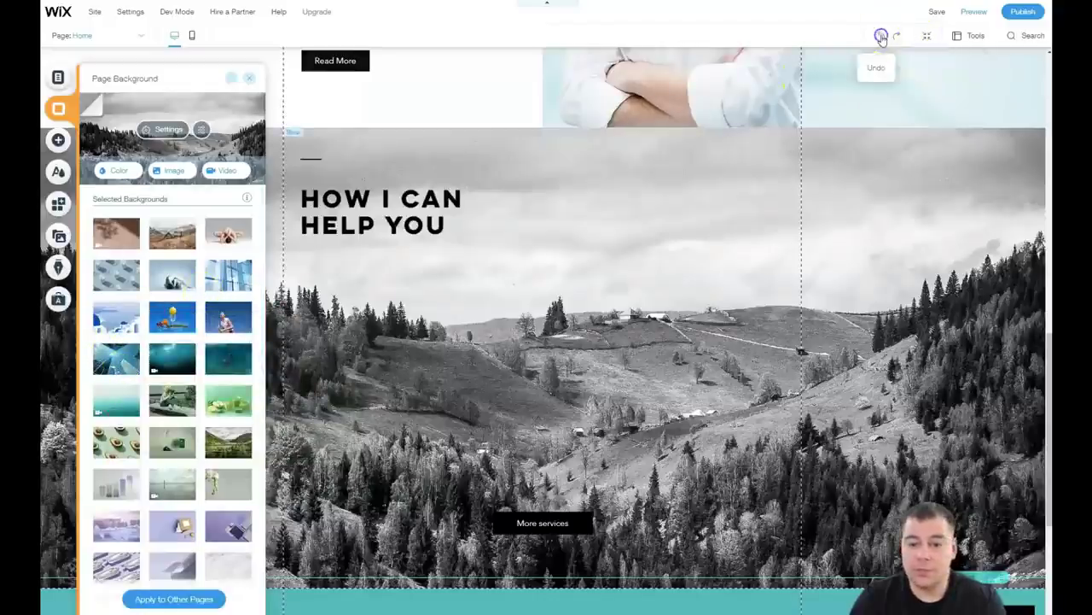
pyautogui.click(251, 81)
# - Review the Home page sections with their original background and select the strip behind the SUCCESS heading
pyautogui.scroll(-3, 665, 273)
pyautogui.scroll(3, 621, 286)
pyautogui.scroll(10, 463, 327)
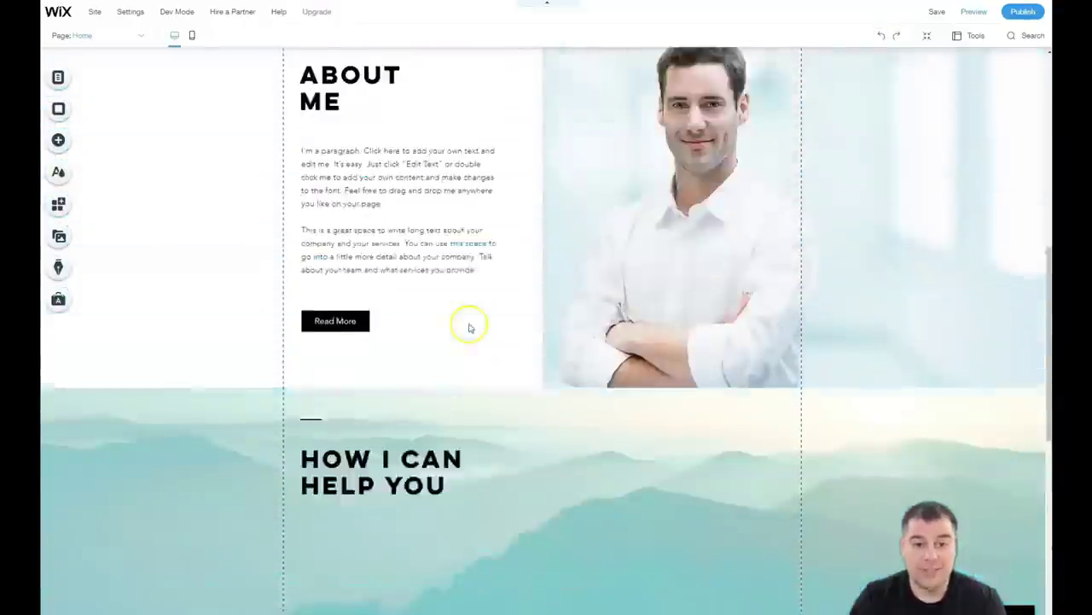
pyautogui.scroll(2, 441, 269)
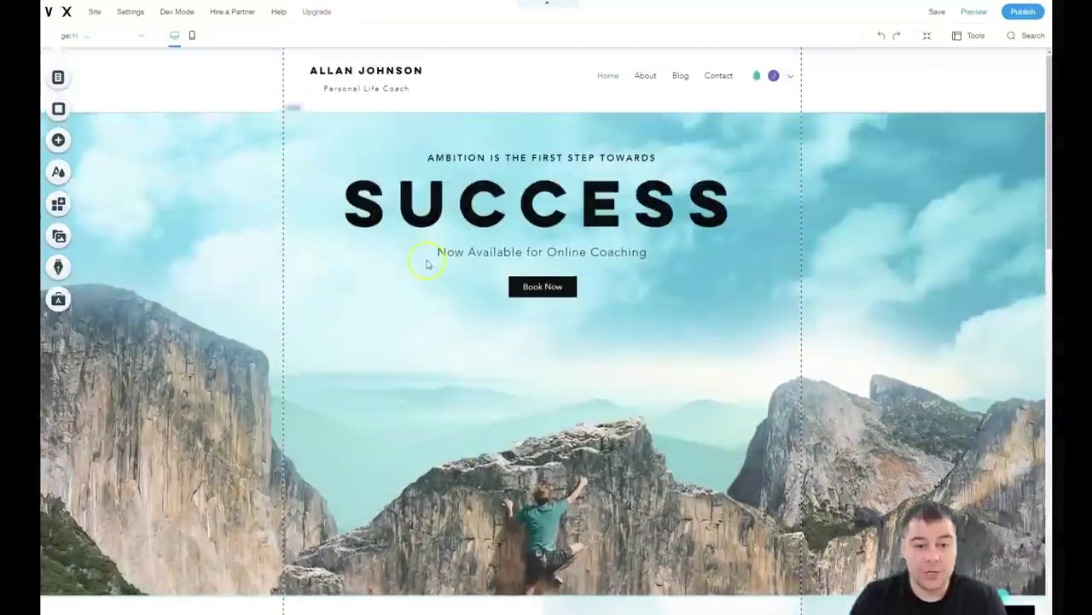
pyautogui.click(198, 180)
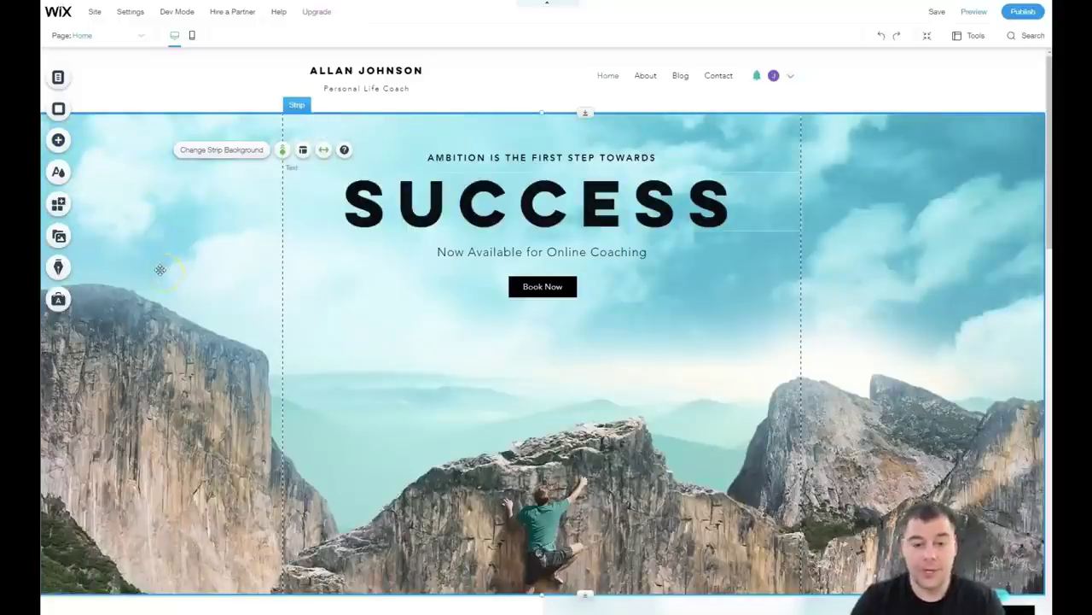
pyautogui.scroll(-3, 160, 269)
pyautogui.scroll(3, 159, 268)
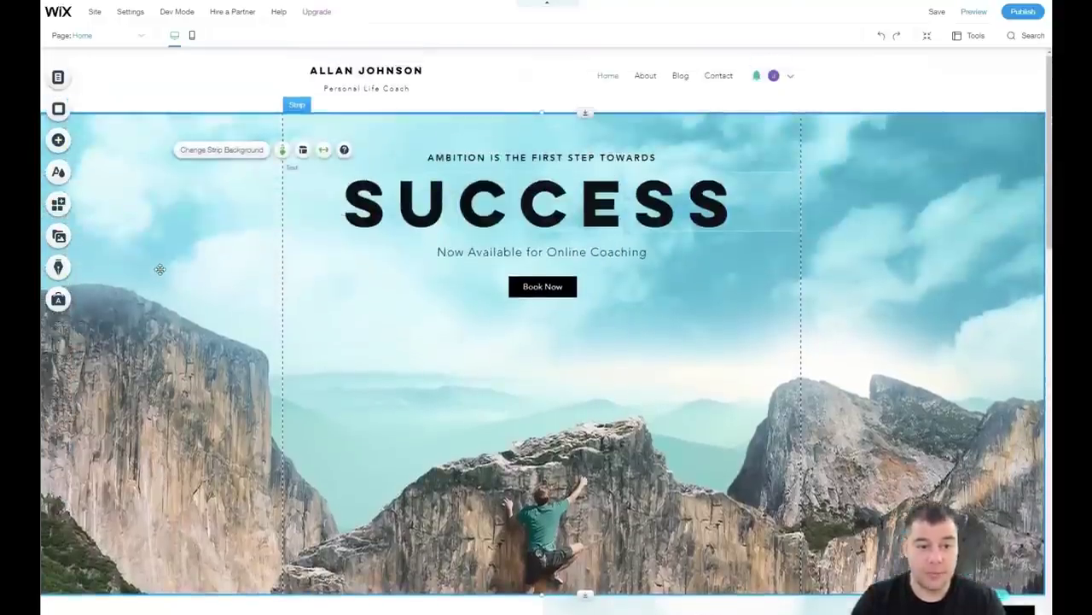
# - Open the header's design options, preview the available header styles on the page and close them without applying one
pyautogui.click(250, 84)
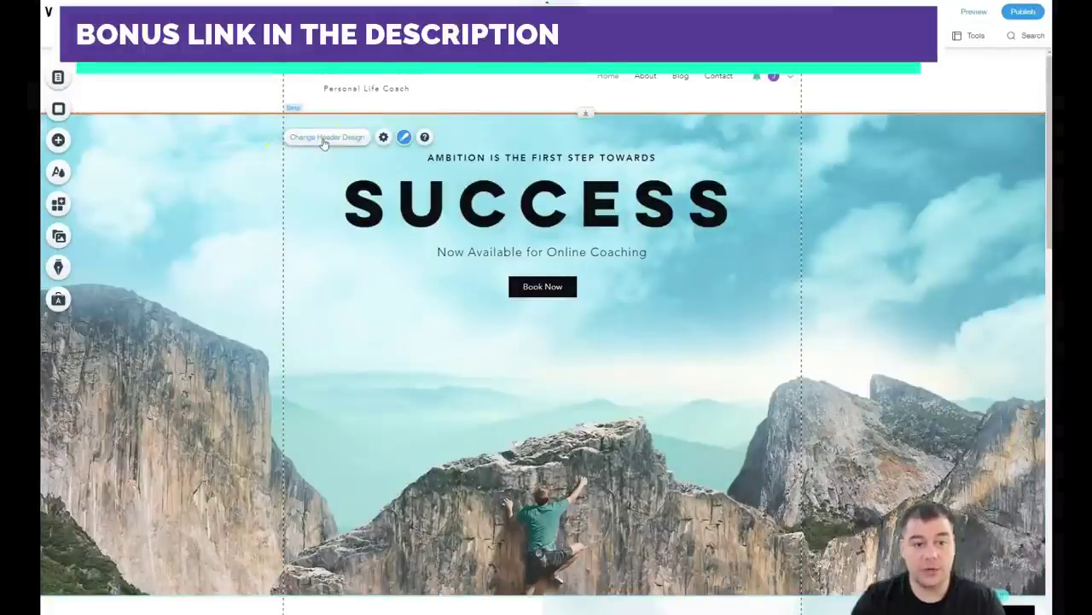
pyautogui.click(326, 139)
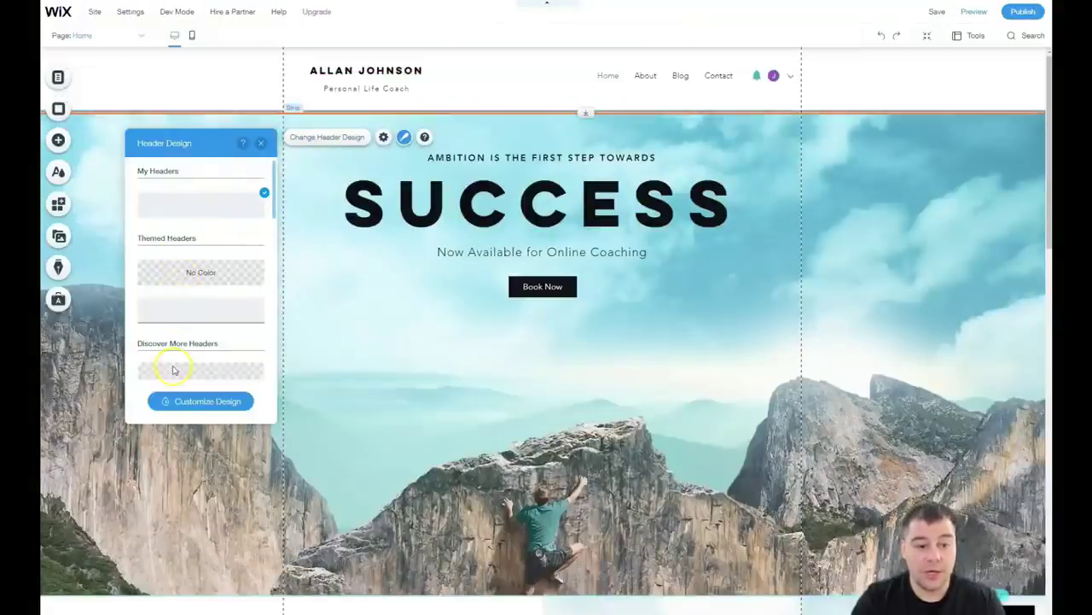
pyautogui.scroll(-3, 183, 346)
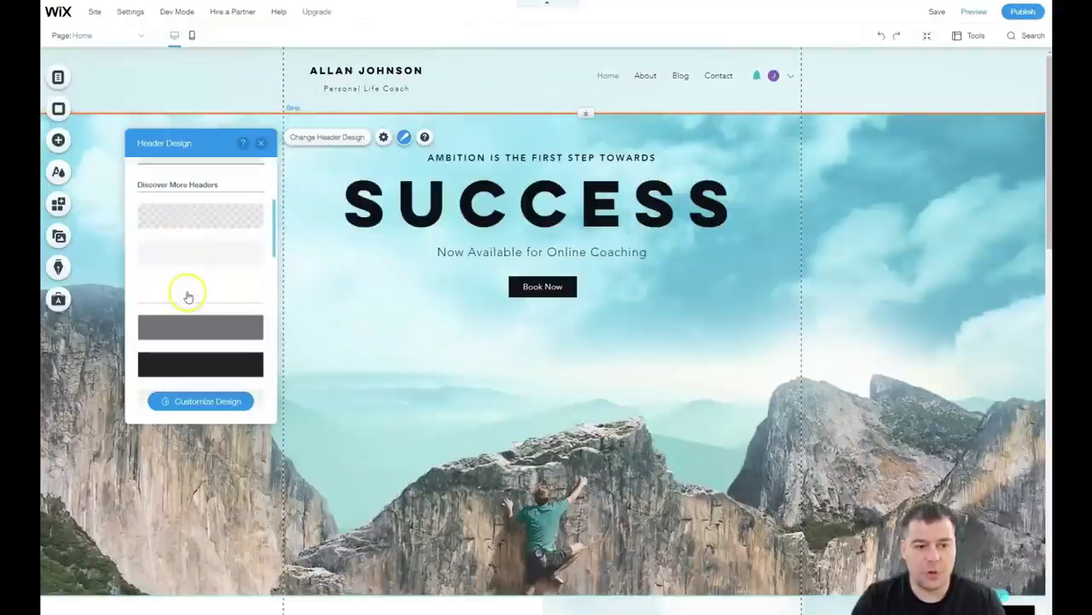
pyautogui.scroll(-4, 194, 292)
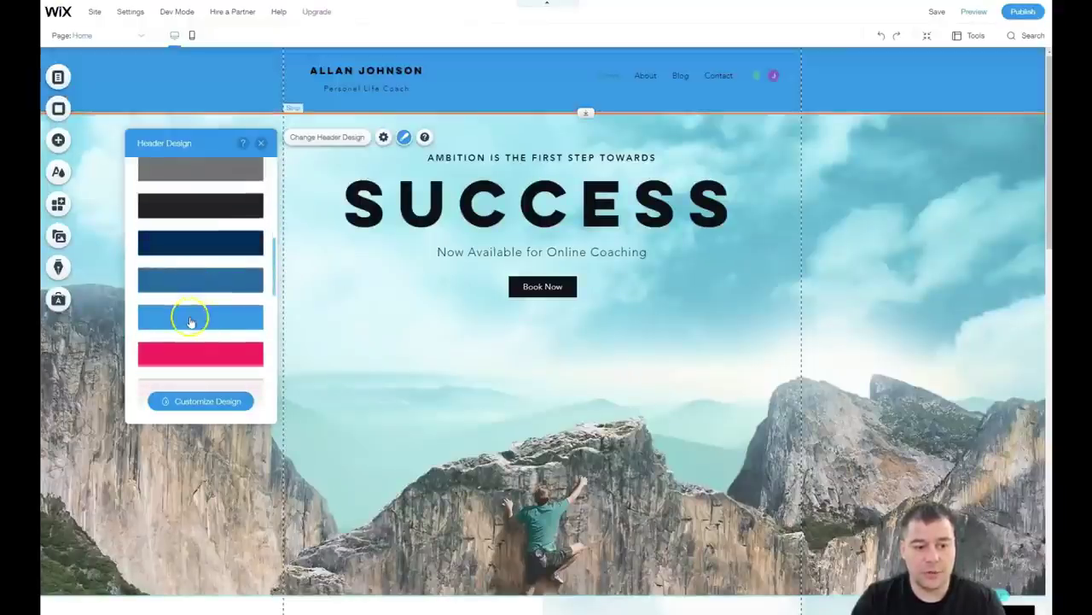
pyautogui.click(260, 145)
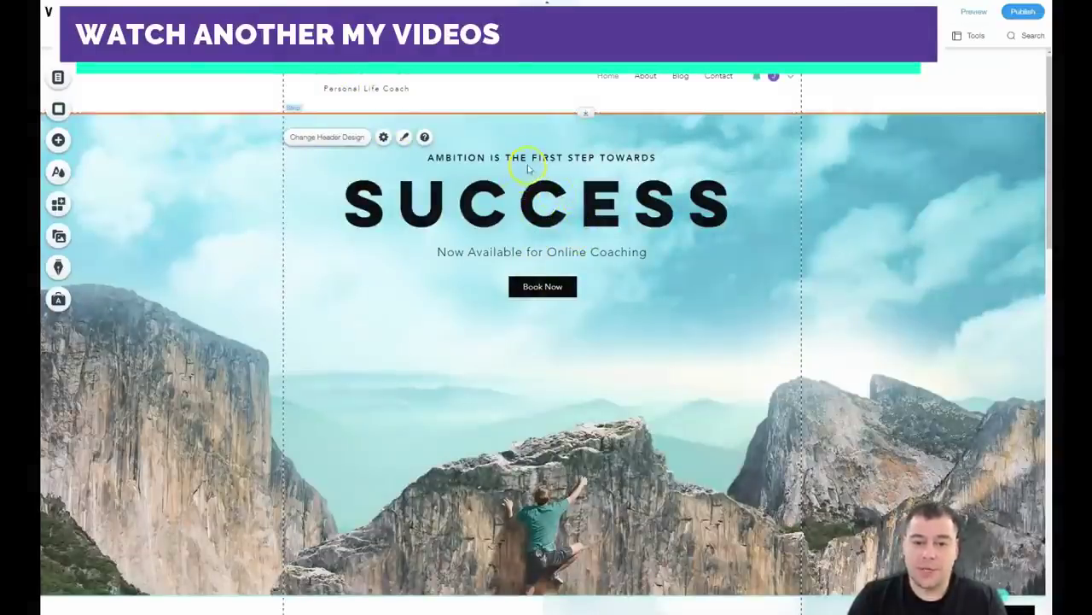
# - Try the Book Now button outside the gridlines, and place it centered with a larger gap below the Now Available for Online Coaching line
pyautogui.moveTo(539, 299); pyautogui.dragTo(220, 401)
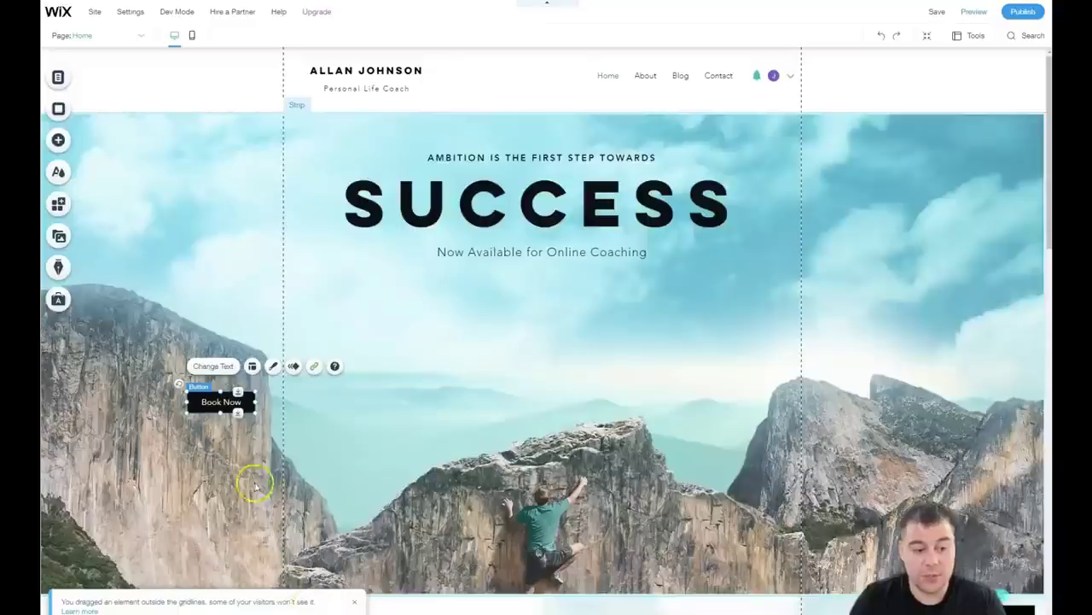
pyautogui.moveTo(505, 342); pyautogui.dragTo(537, 350)
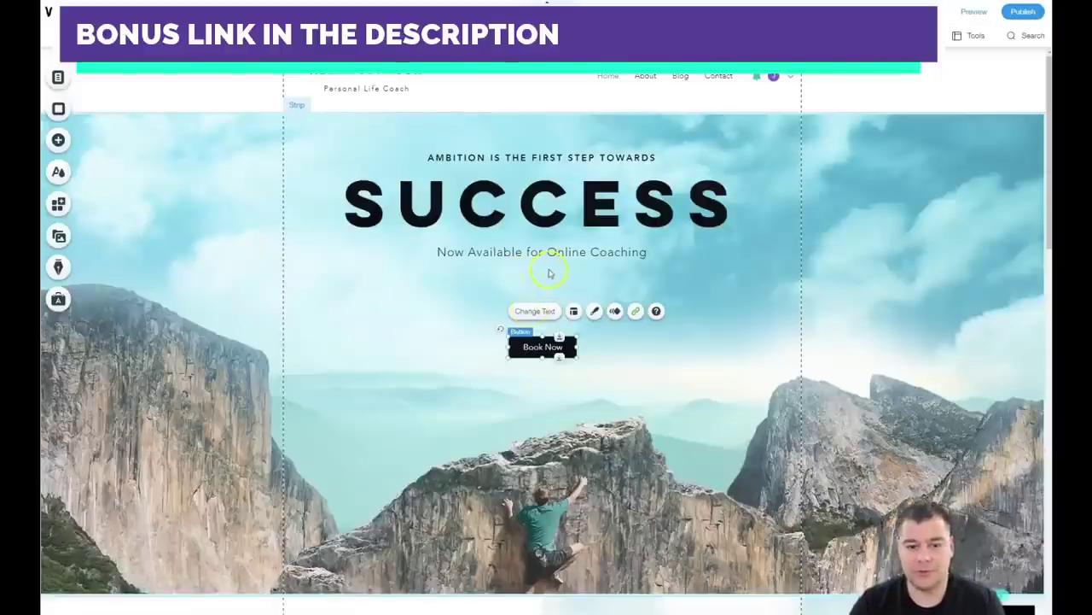
pyautogui.scroll(-3, 565, 282)
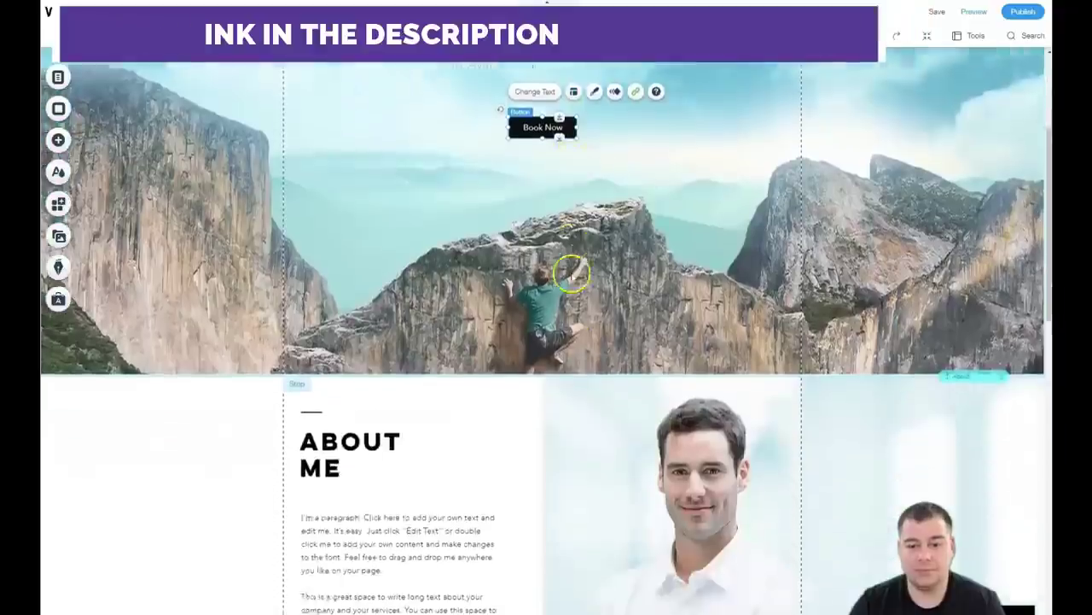
pyautogui.scroll(3, 576, 249)
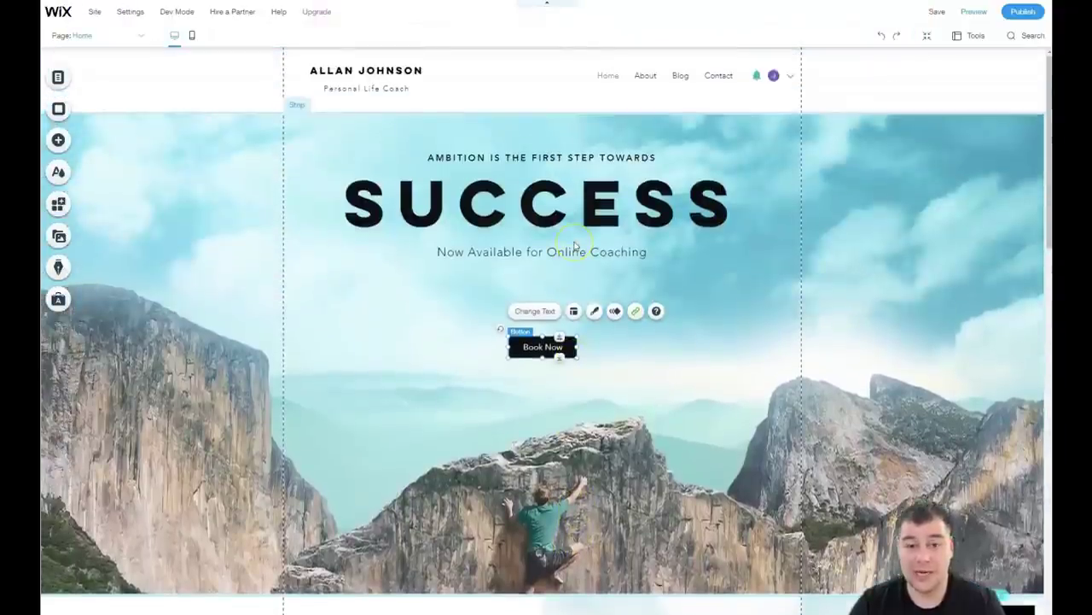
# - Move the How I Can Help You heading slightly upward, toward the short line above it
pyautogui.scroll(-3, 578, 247)
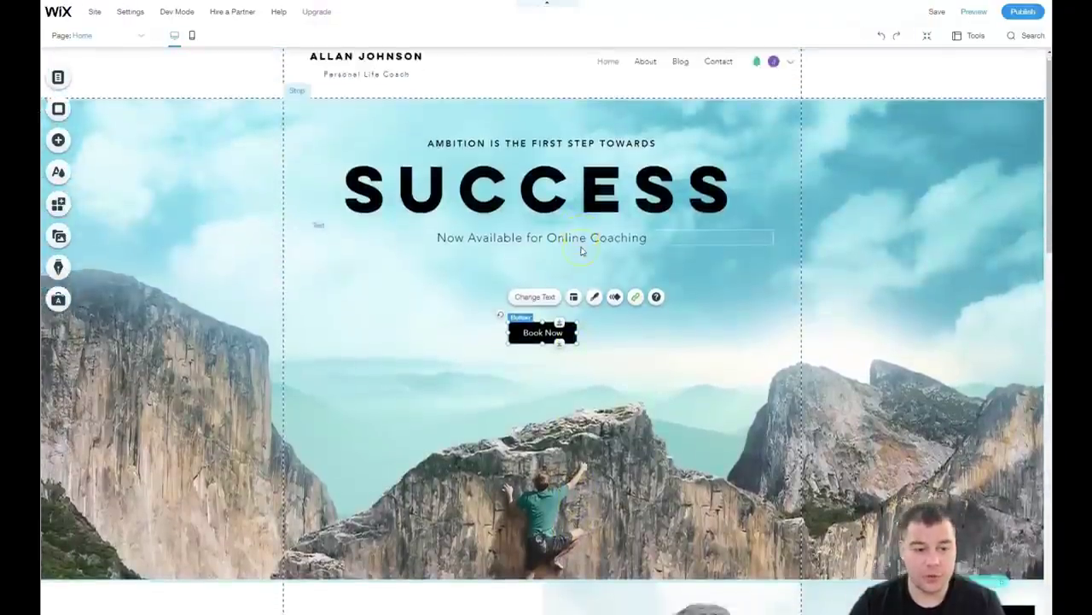
pyautogui.scroll(-3, 580, 232)
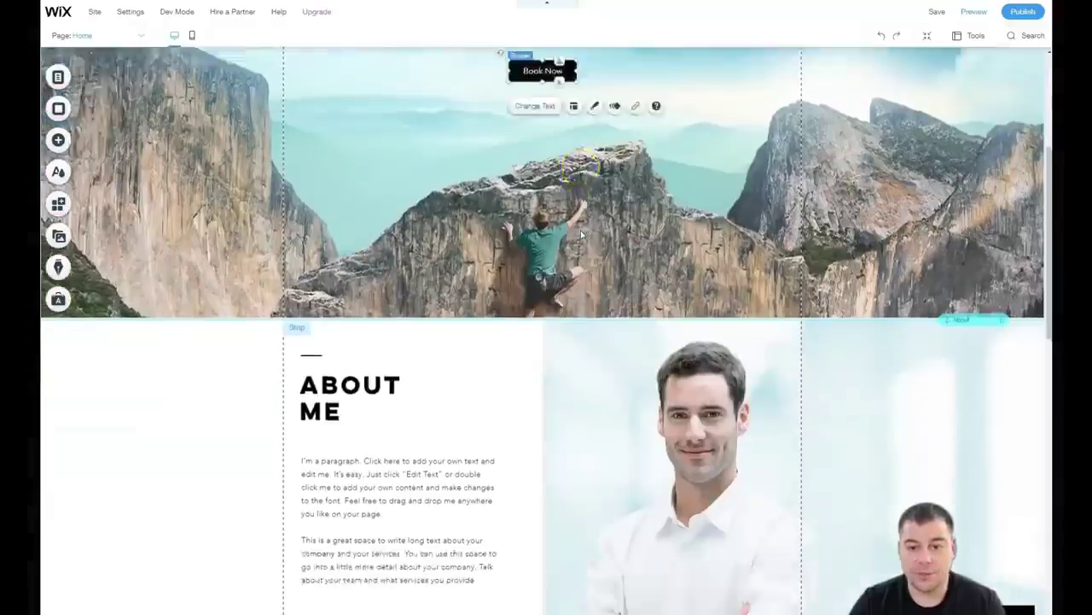
pyautogui.scroll(2, 553, 213)
pyautogui.scroll(-3, 553, 239)
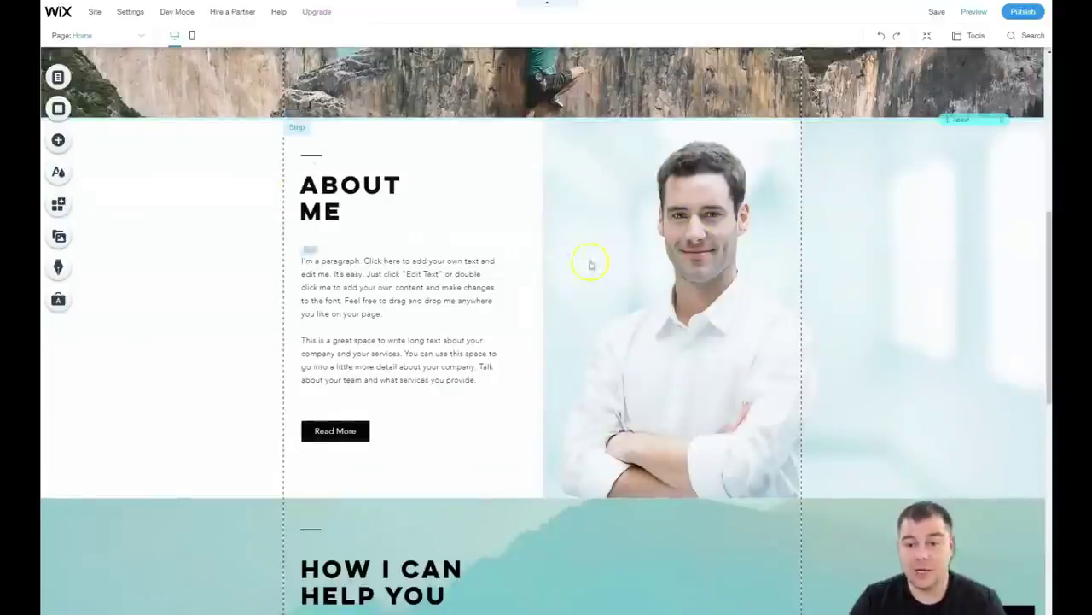
pyautogui.scroll(-4, 352, 373)
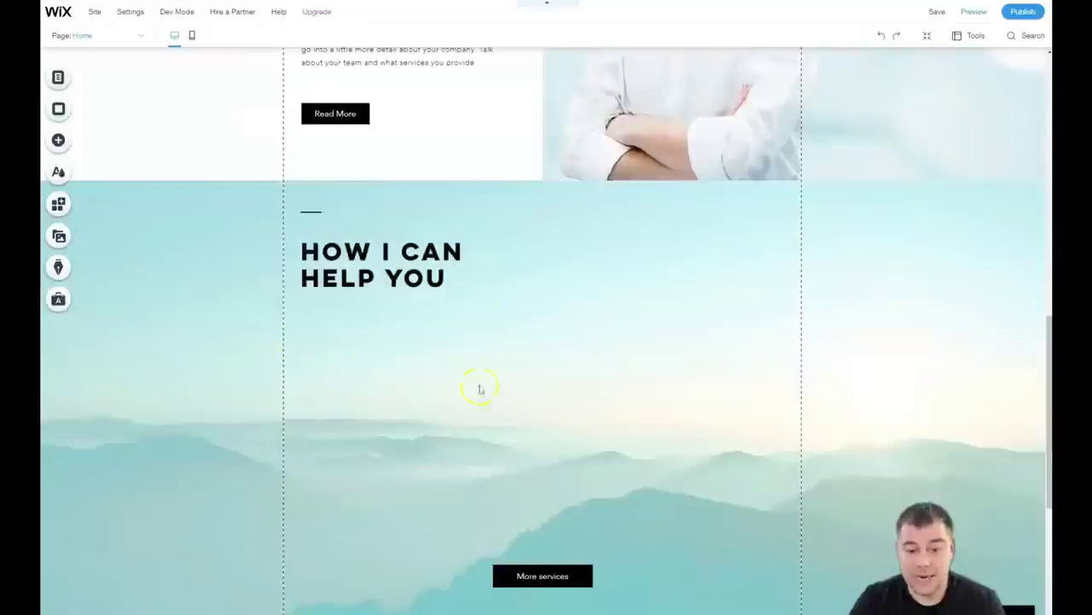
pyautogui.scroll(-3, 481, 390)
pyautogui.scroll(3, 551, 292)
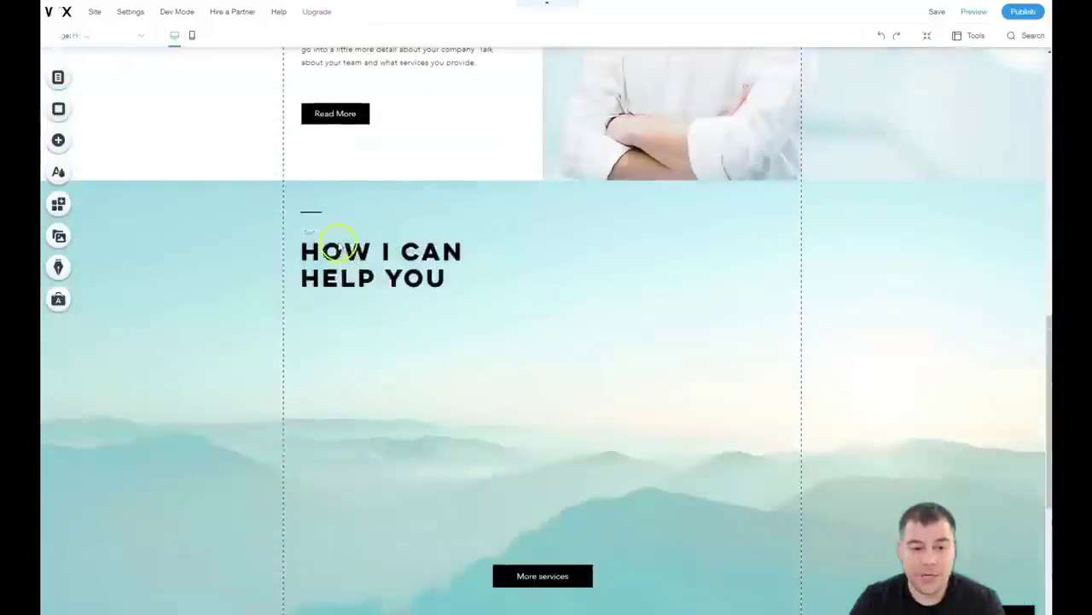
pyautogui.moveTo(378, 255)
pyautogui.mouseDown()
pyautogui.moveTo(520, 360)
pyautogui.moveTo(522, 427)
pyautogui.moveTo(538, 449)
pyautogui.moveTo(541, 395)
pyautogui.moveTo(450, 238)
pyautogui.moveTo(368, 249)
pyautogui.moveTo(386, 243)
pyautogui.moveTo(395, 262)
pyautogui.mouseUp()
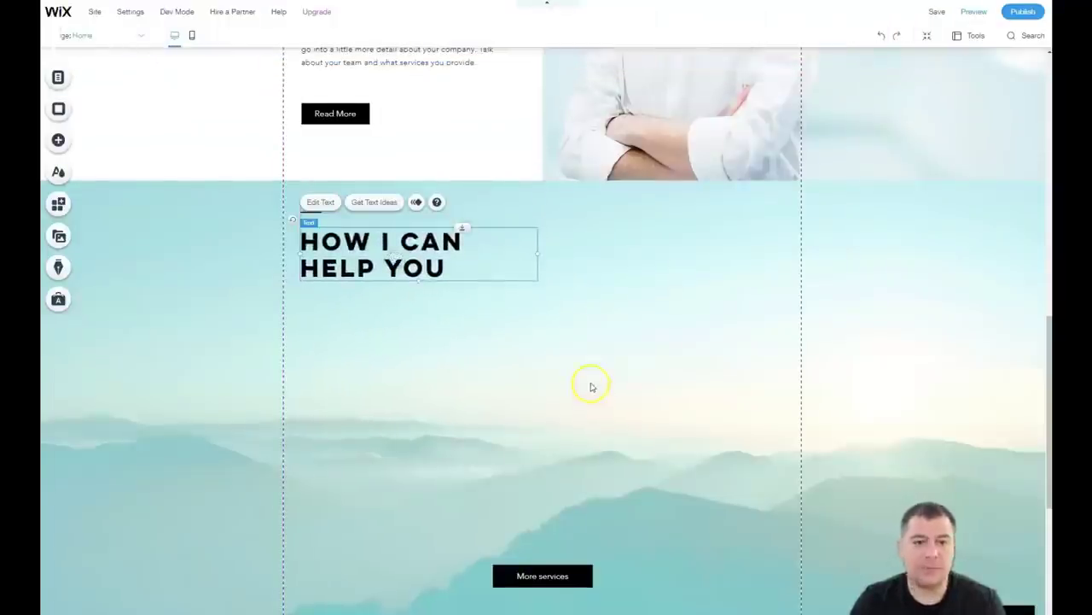
# - Open the Theme Manager's site colors and bring up the choice of new color themes
pyautogui.scroll(3, 591, 386)
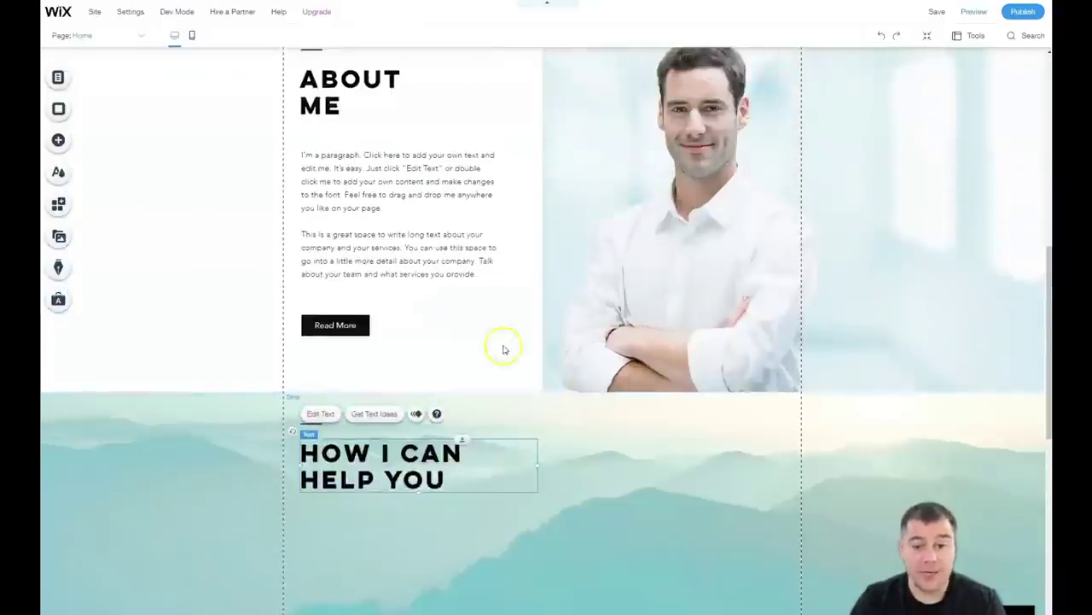
pyautogui.scroll(-4, 503, 348)
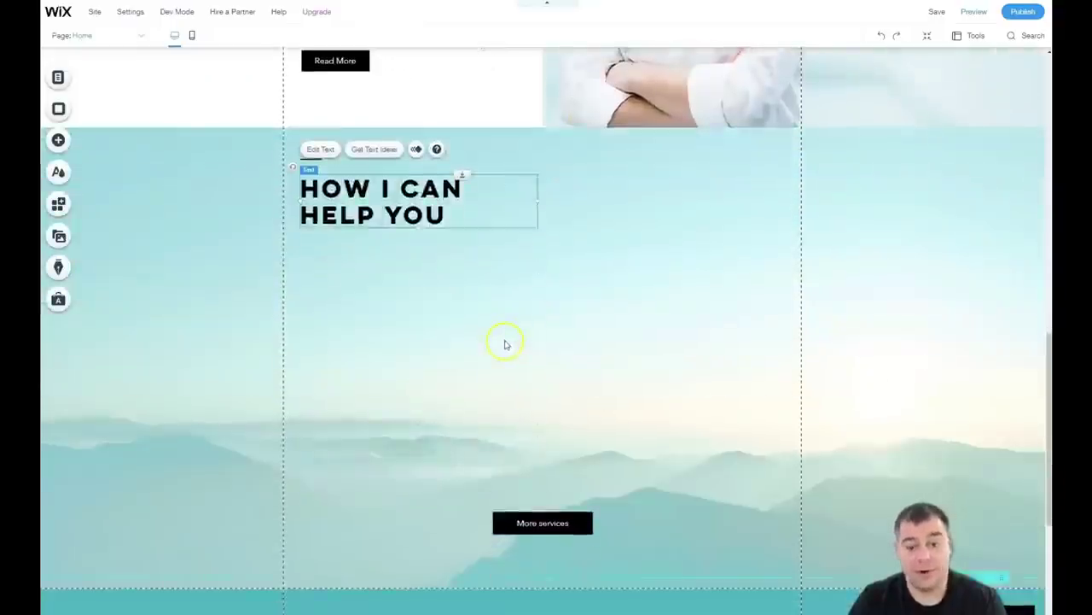
pyautogui.scroll(-2, 505, 344)
pyautogui.scroll(4, 501, 335)
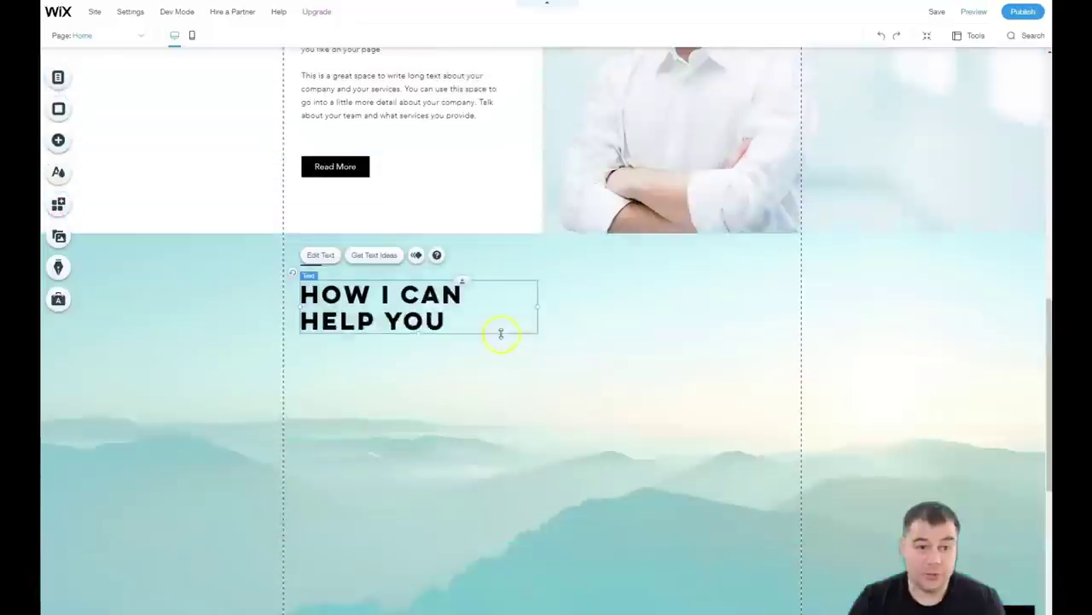
pyautogui.scroll(2, 501, 332)
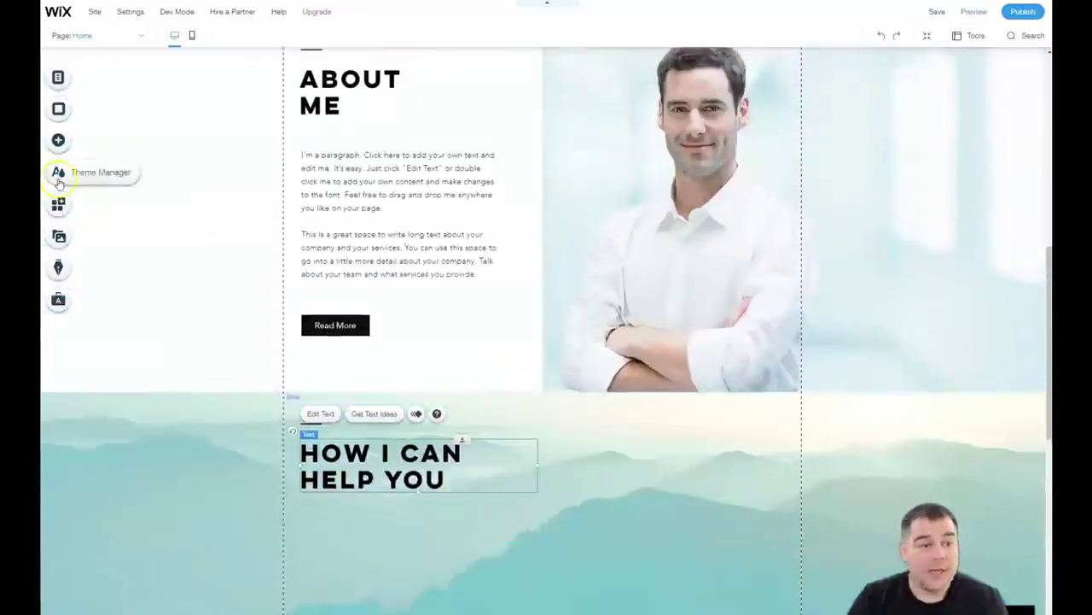
pyautogui.click(58, 174)
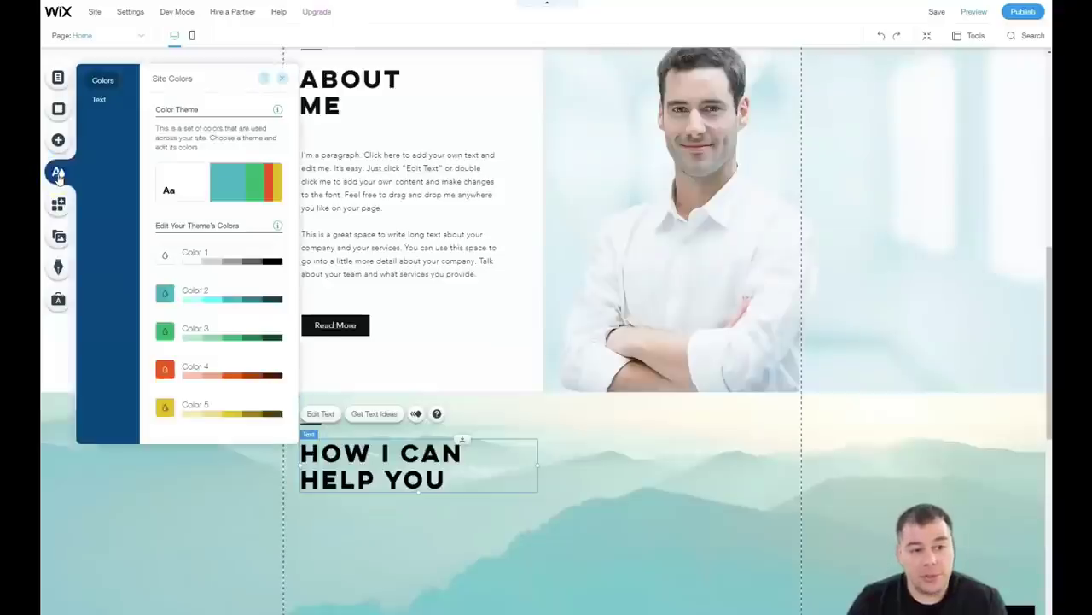
pyautogui.click(216, 189)
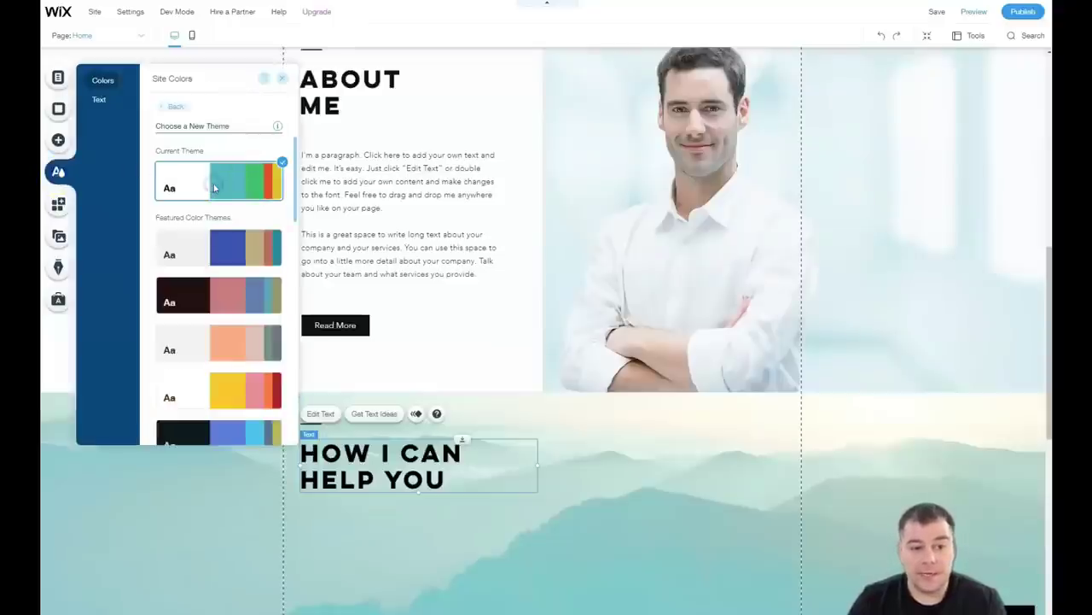
# - Try the featured color themes one after another on the page, down to the last one in the list
pyautogui.click(228, 249)
pyautogui.click(222, 287)
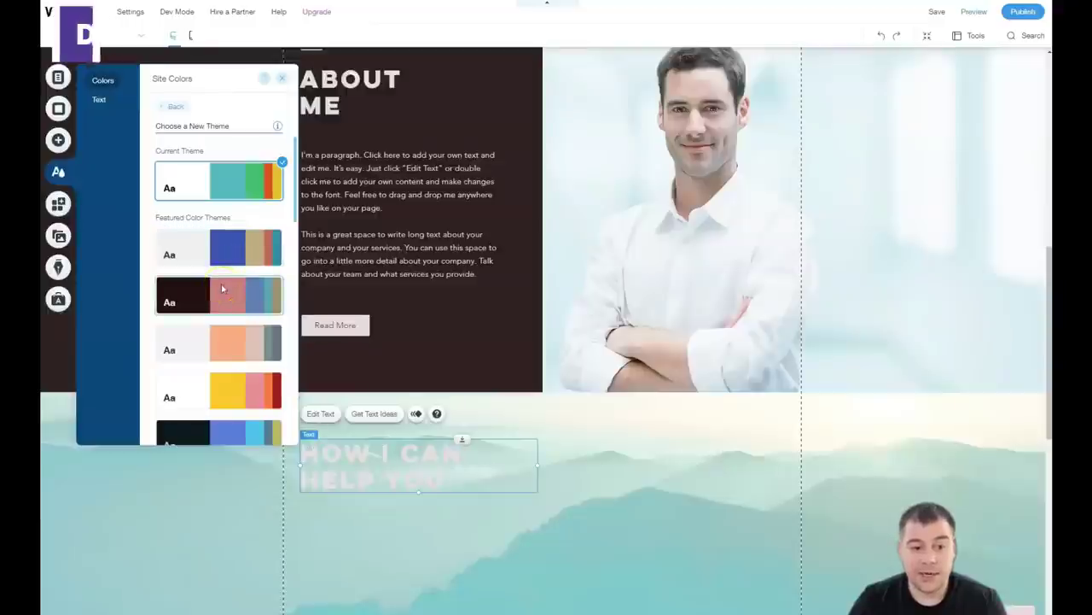
pyautogui.click(215, 338)
pyautogui.click(215, 382)
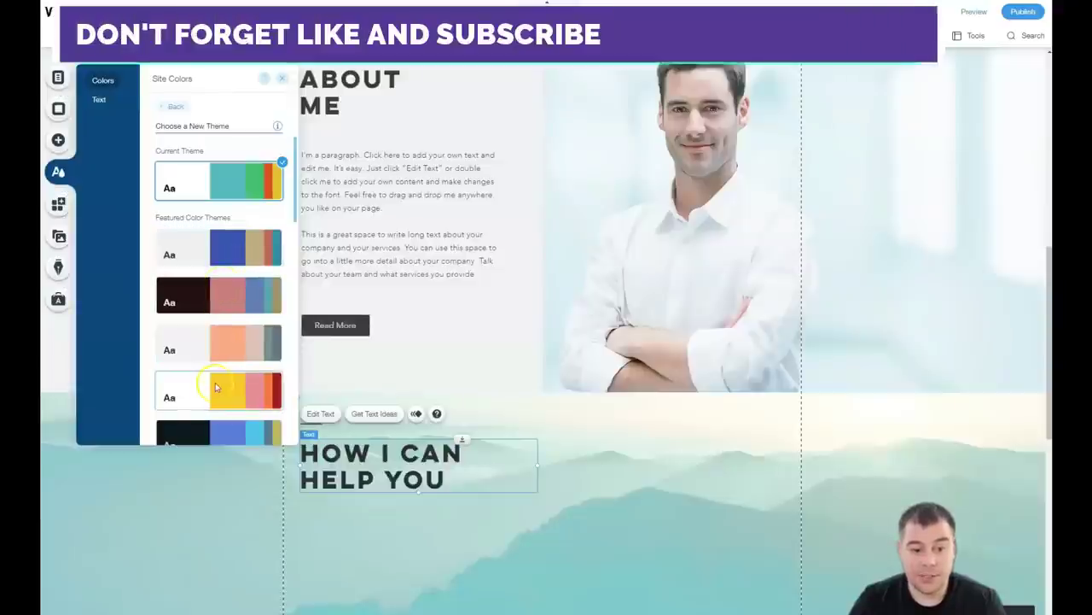
pyautogui.click(227, 425)
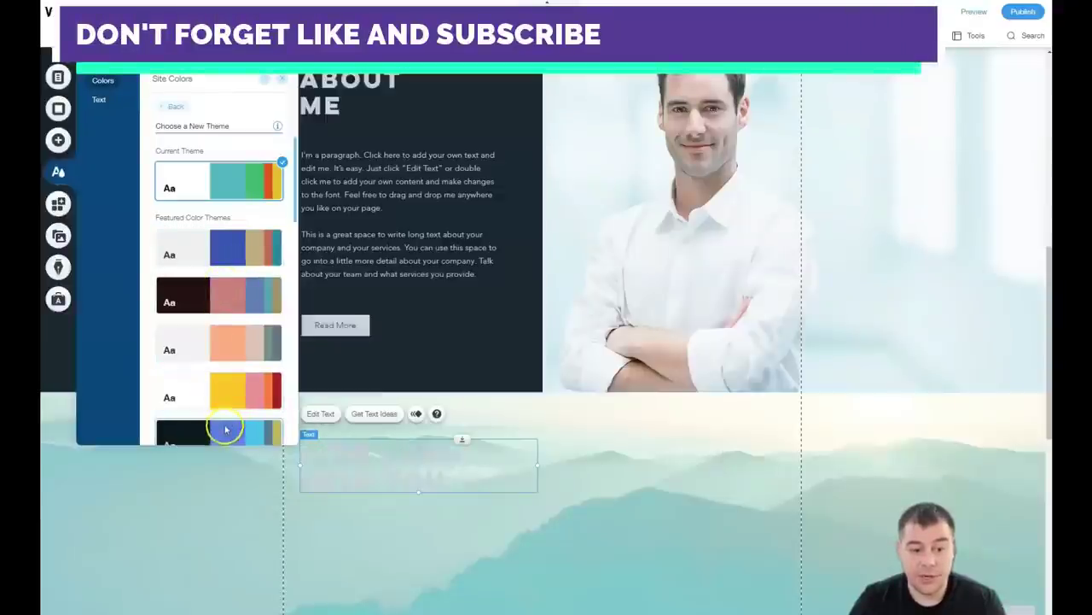
pyautogui.scroll(-3, 225, 427)
pyautogui.click(219, 316)
pyautogui.click(219, 367)
pyautogui.click(219, 417)
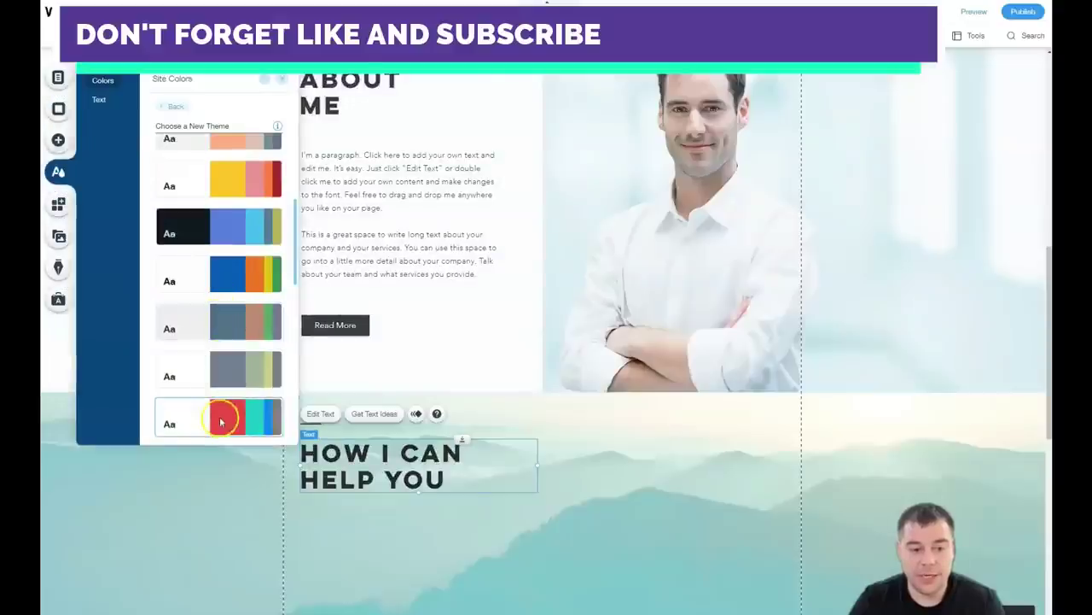
pyautogui.scroll(-3, 222, 384)
pyautogui.click(227, 258)
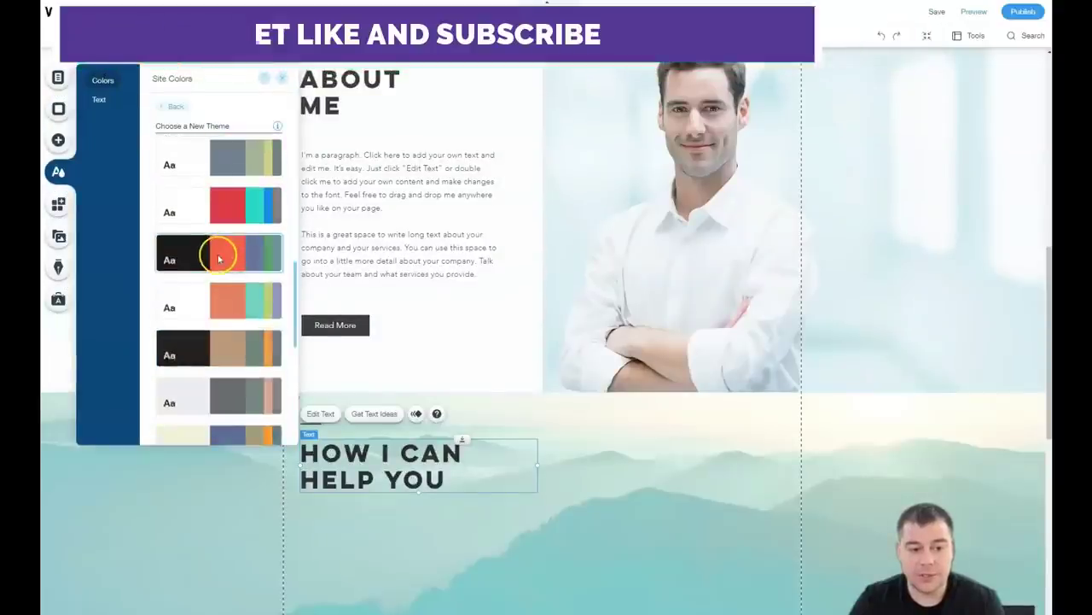
pyautogui.click(224, 302)
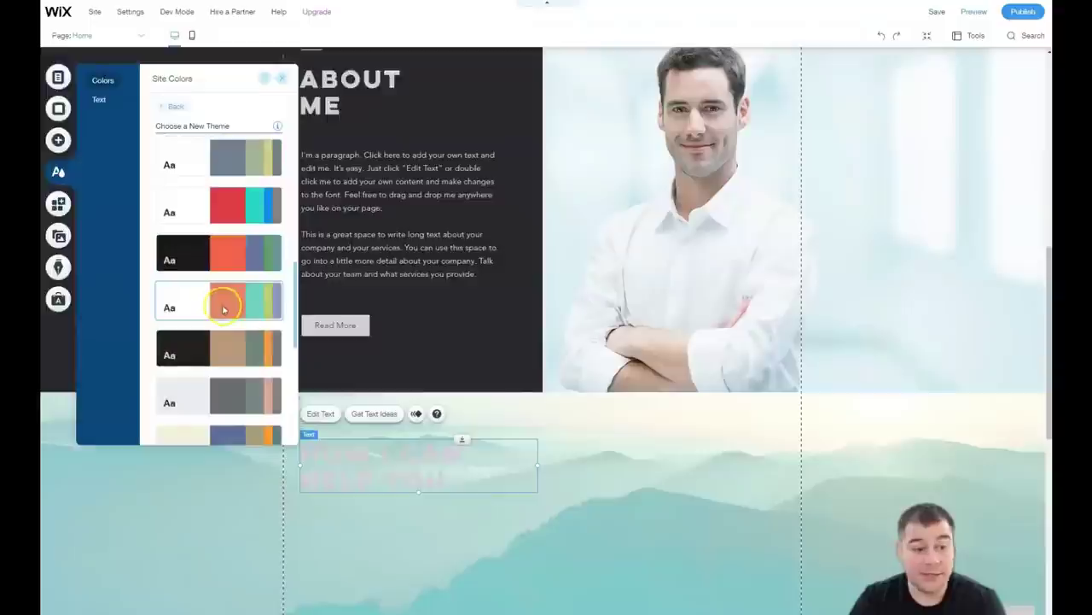
pyautogui.click(220, 353)
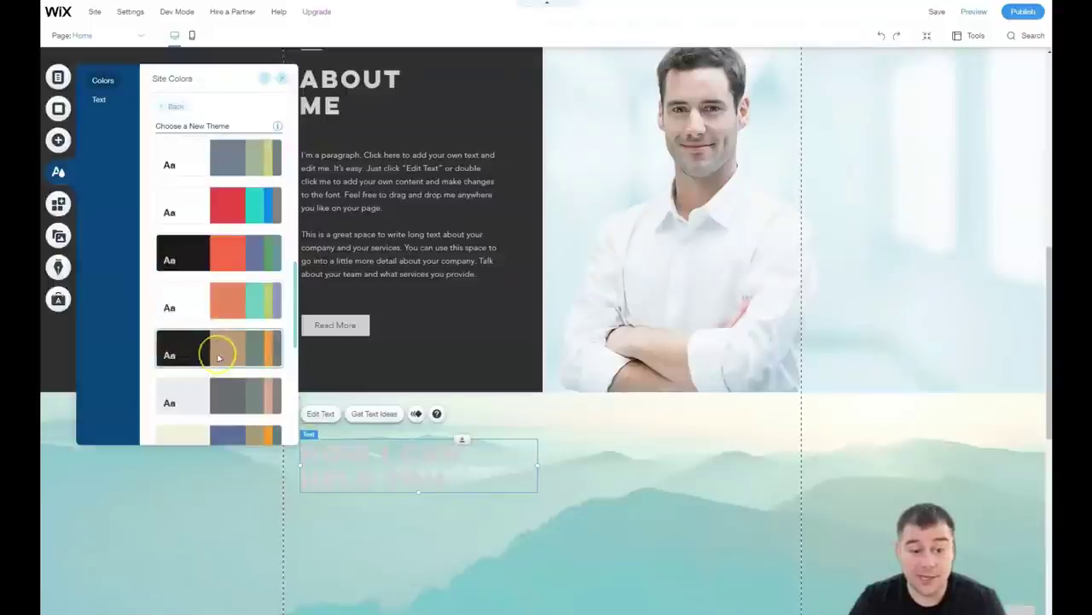
pyautogui.scroll(-3, 218, 357)
pyautogui.click(222, 238)
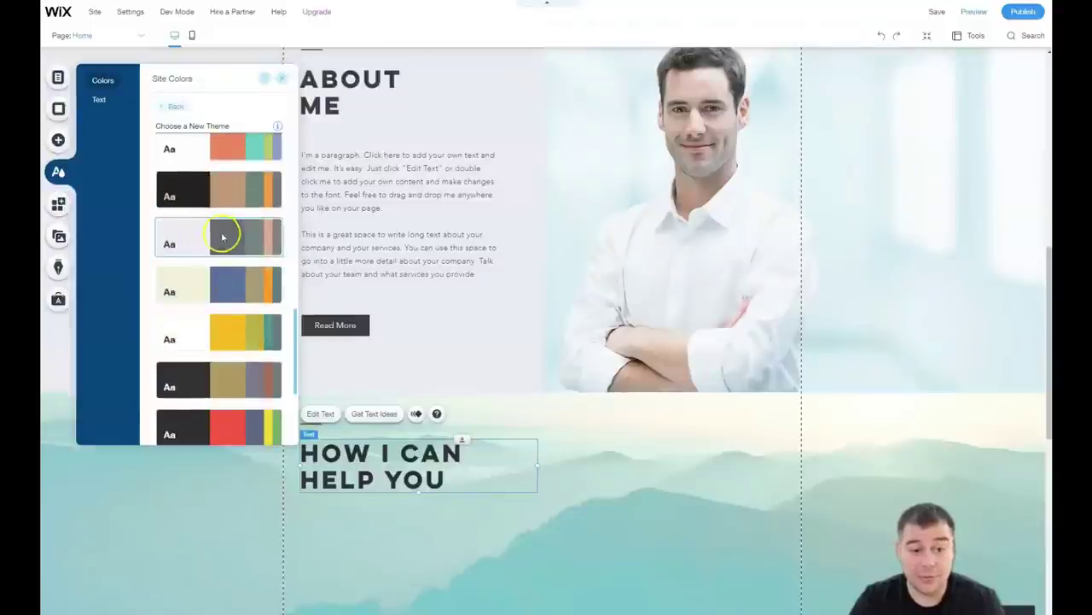
pyautogui.scroll(-2, 214, 220)
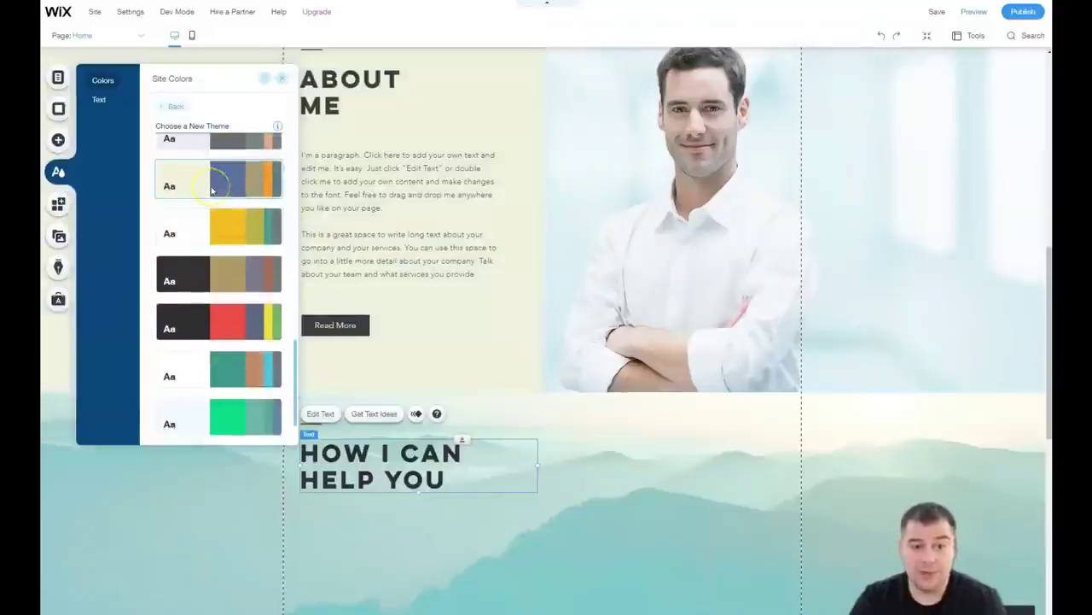
pyautogui.click(216, 232)
pyautogui.click(213, 272)
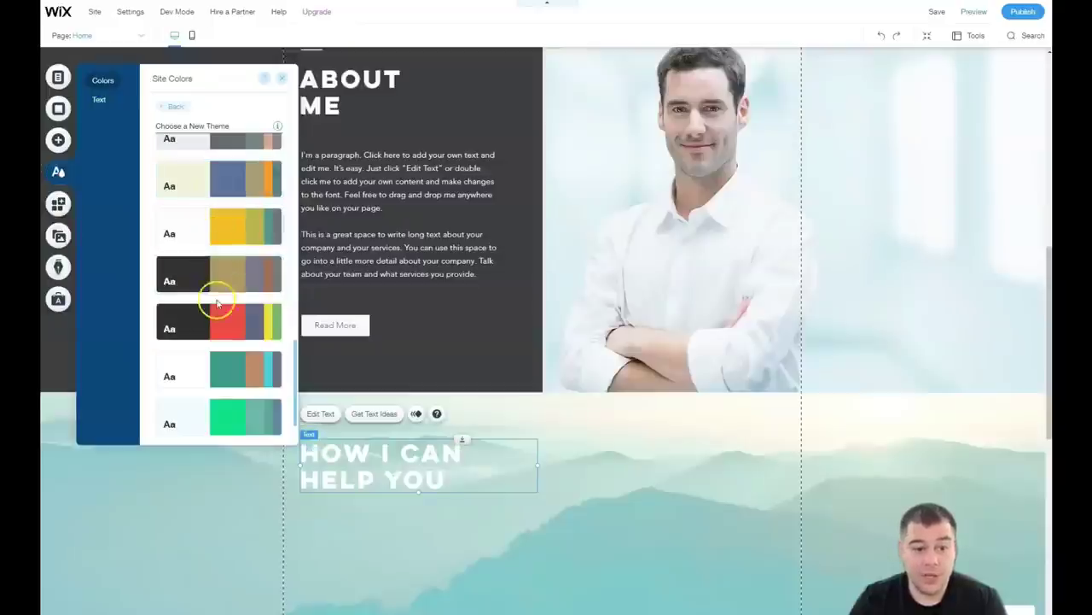
pyautogui.scroll(-1, 220, 322)
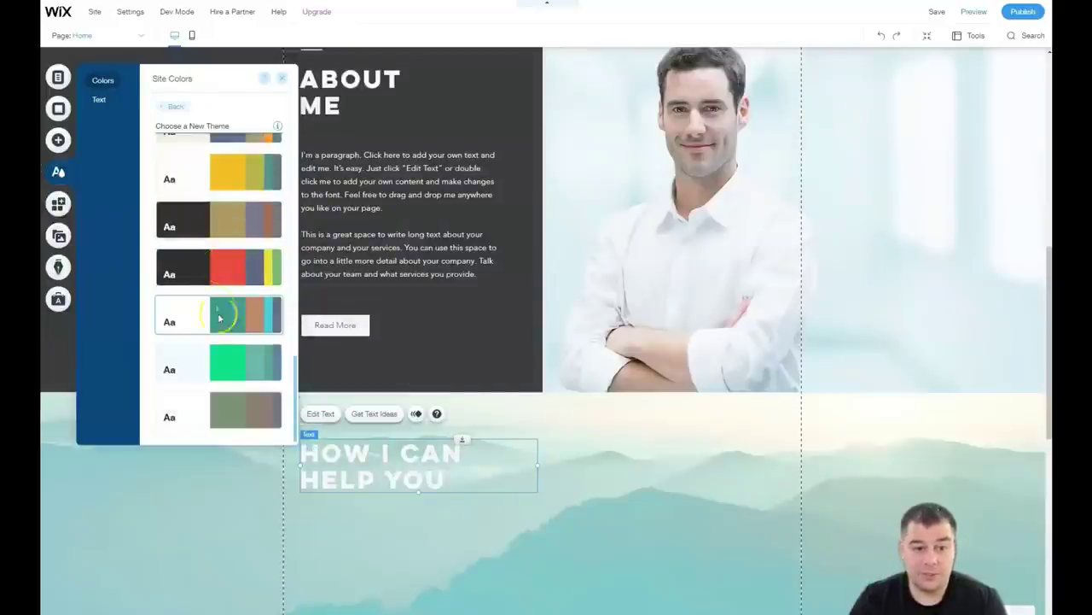
pyautogui.click(218, 309)
pyautogui.click(218, 367)
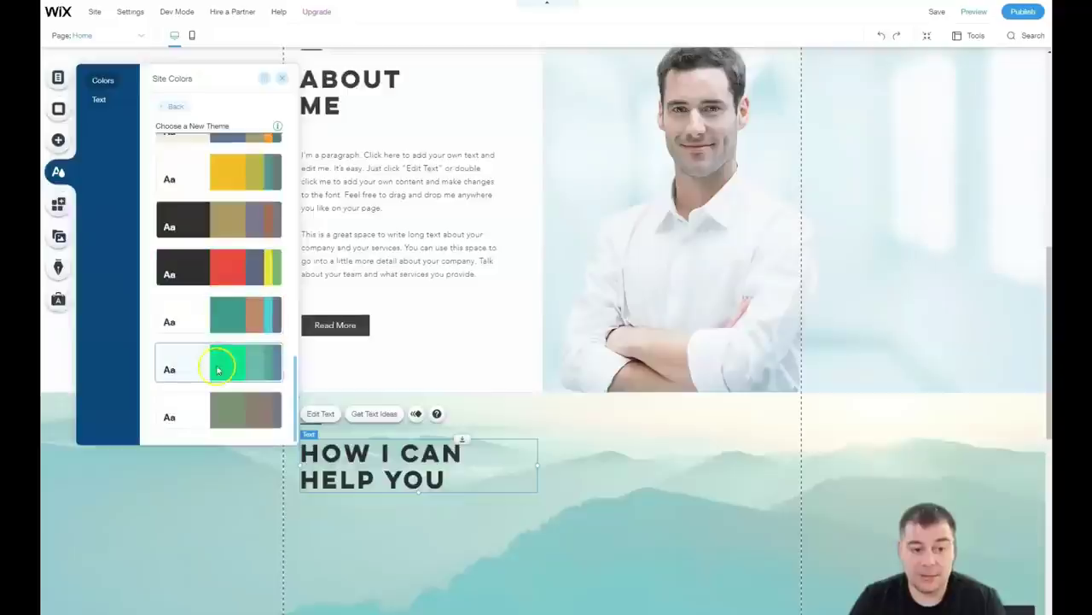
pyautogui.click(227, 403)
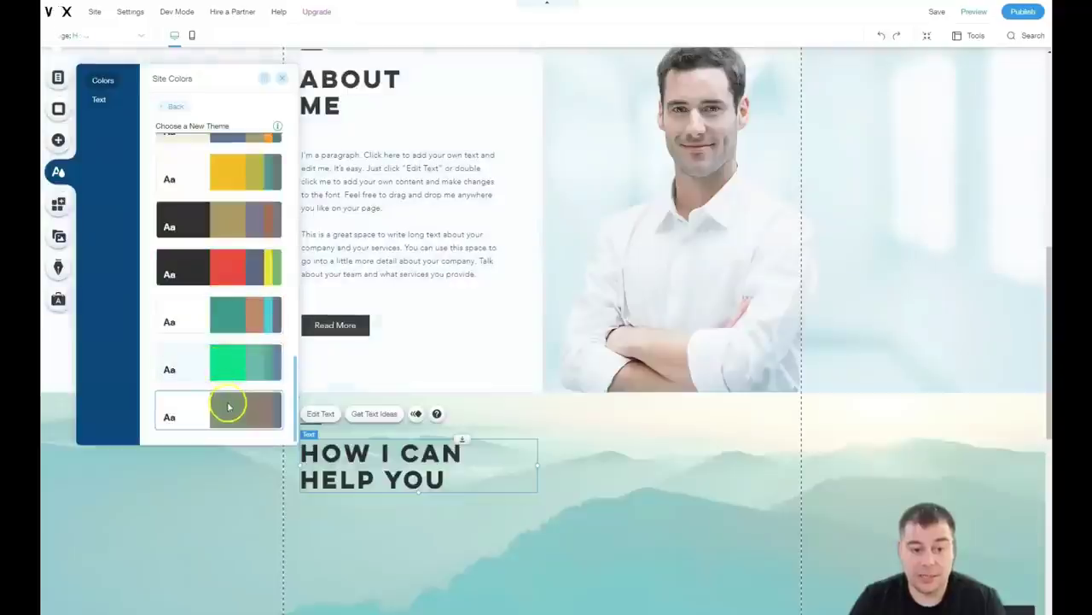
# - Apply the dark gray color theme with the olive-gold main accent, close the site colors and review the page
pyautogui.click(228, 235)
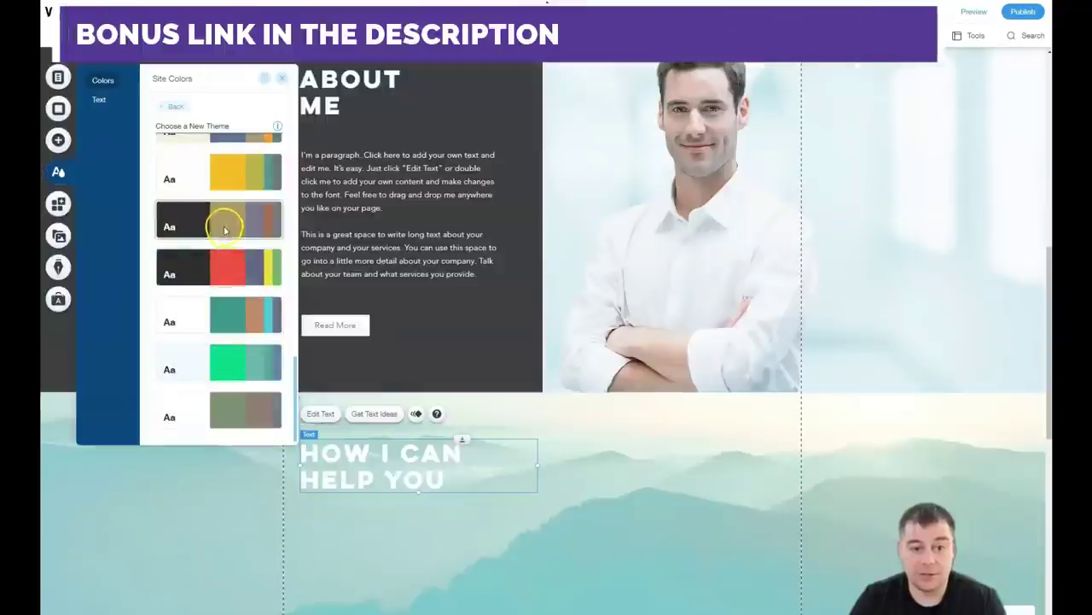
pyautogui.click(281, 79)
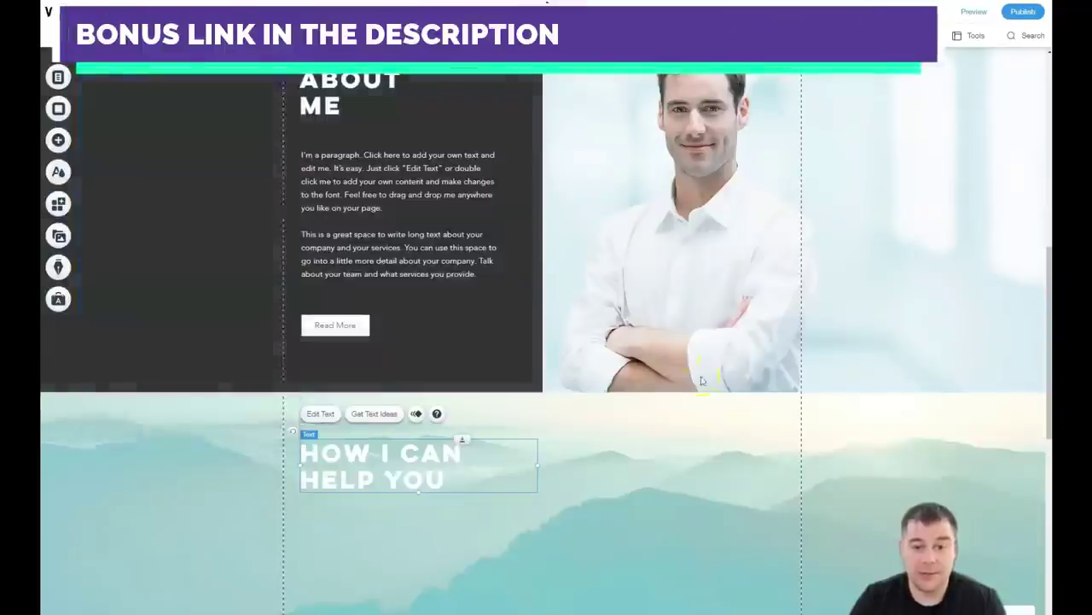
pyautogui.scroll(5, 647, 325)
pyautogui.scroll(1, 647, 324)
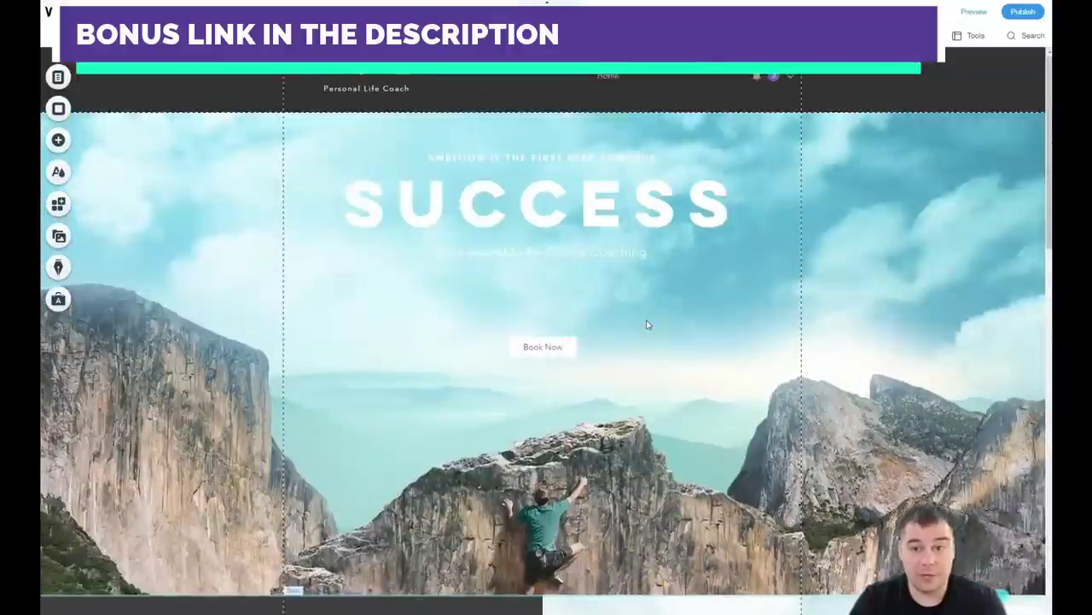
pyautogui.scroll(-5, 507, 361)
pyautogui.scroll(5, 484, 272)
# - Check the text themes for the SUCCESS heading, set its font size to 115 px and try bold and italic
pyautogui.doubleClick(551, 202)
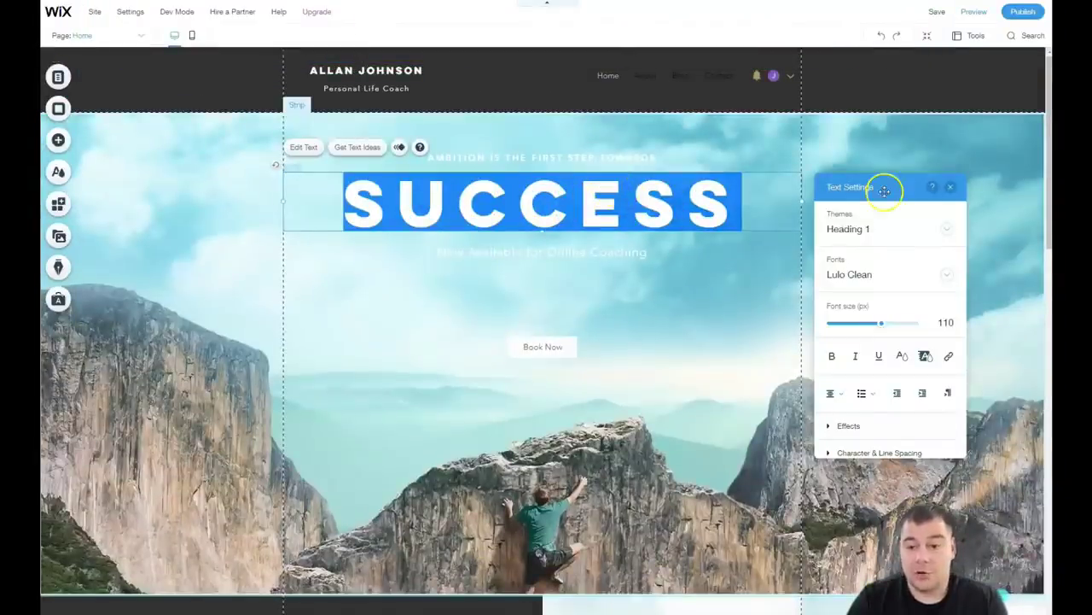
pyautogui.click(949, 231)
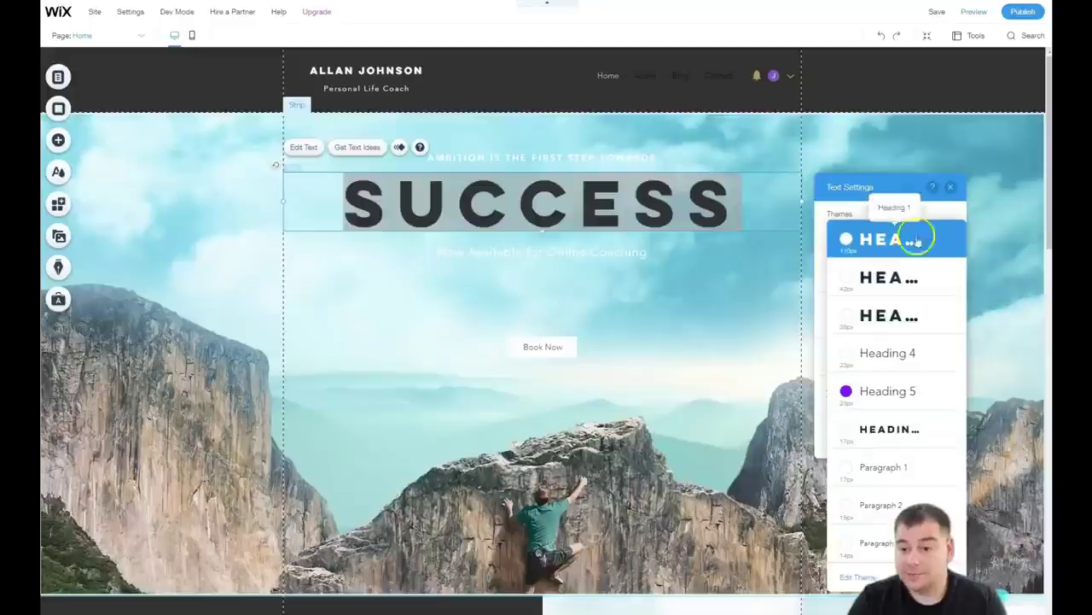
pyautogui.click(952, 189)
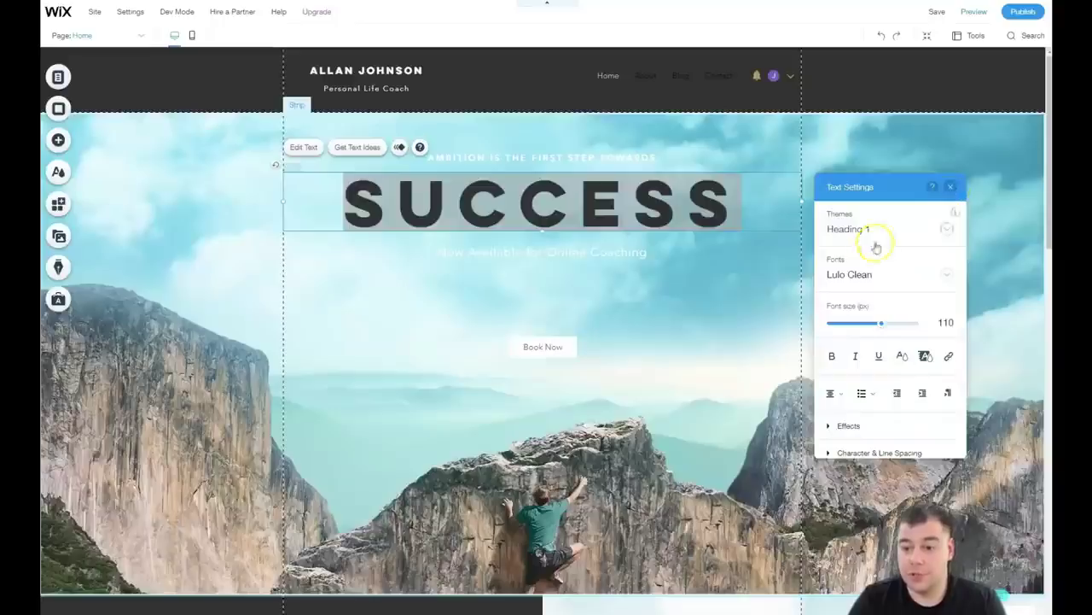
pyautogui.moveTo(882, 324)
pyautogui.mouseDown()
pyautogui.moveTo(868, 323)
pyautogui.moveTo(884, 324)
pyautogui.mouseUp()
pyautogui.click(832, 357)
pyautogui.click(855, 356)
pyautogui.click(855, 356)
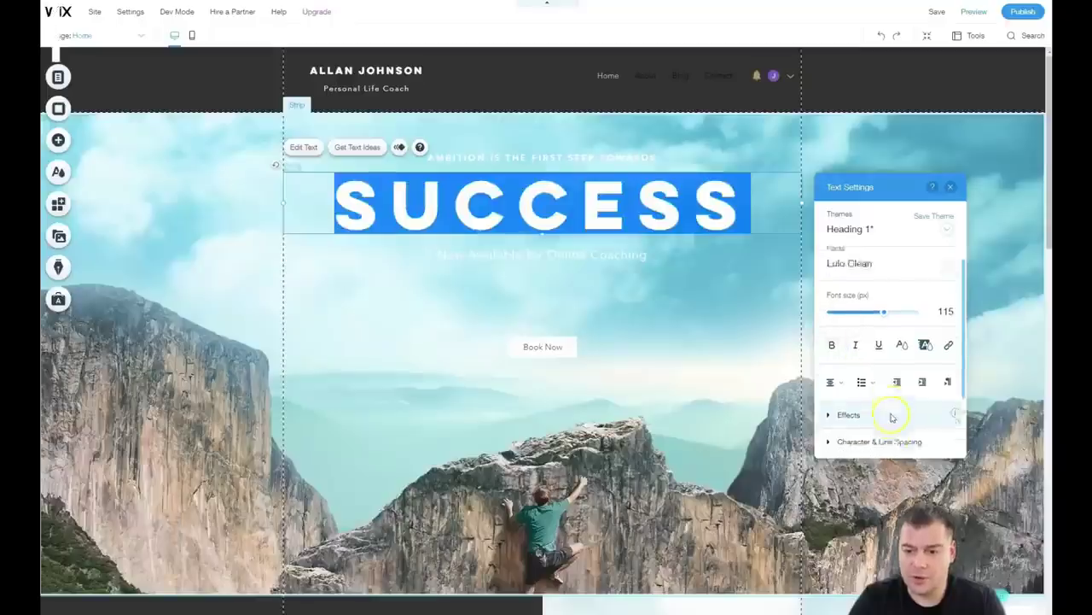
# - Bring up the text effects available for the SUCCESS heading and close them without applying one
pyautogui.scroll(-2, 888, 416)
pyautogui.click(841, 337)
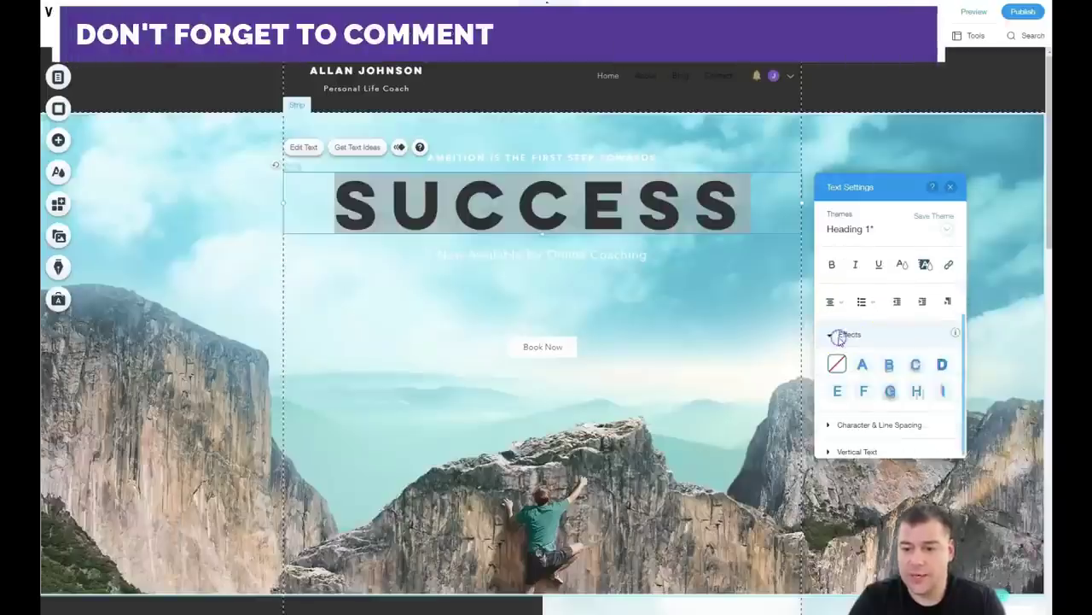
pyautogui.click(833, 334)
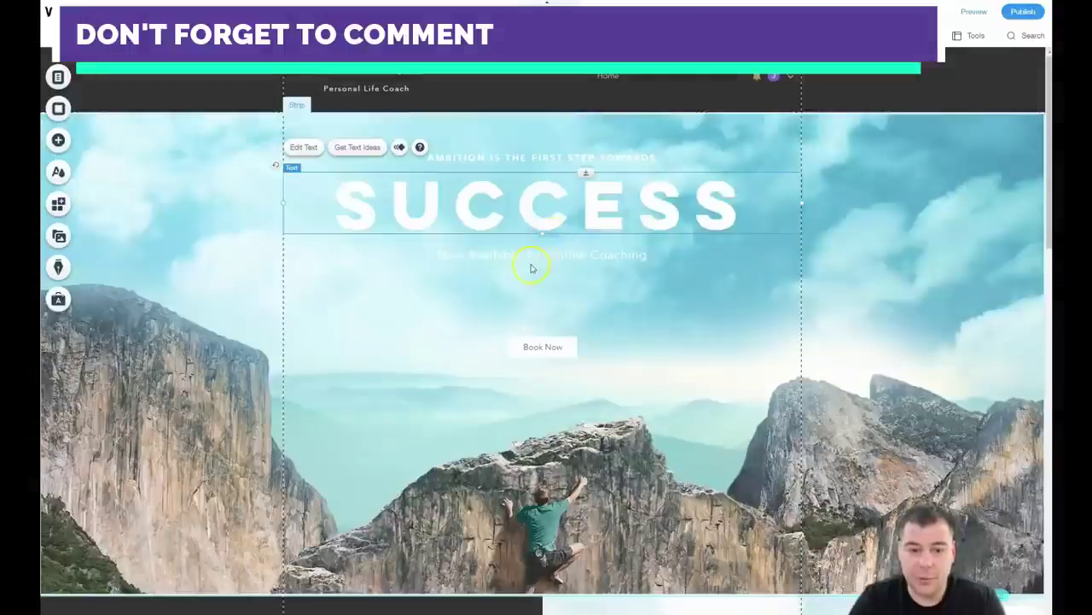
# - Set the text color of the SUCCESS heading to black, #000000
pyautogui.doubleClick(539, 207)
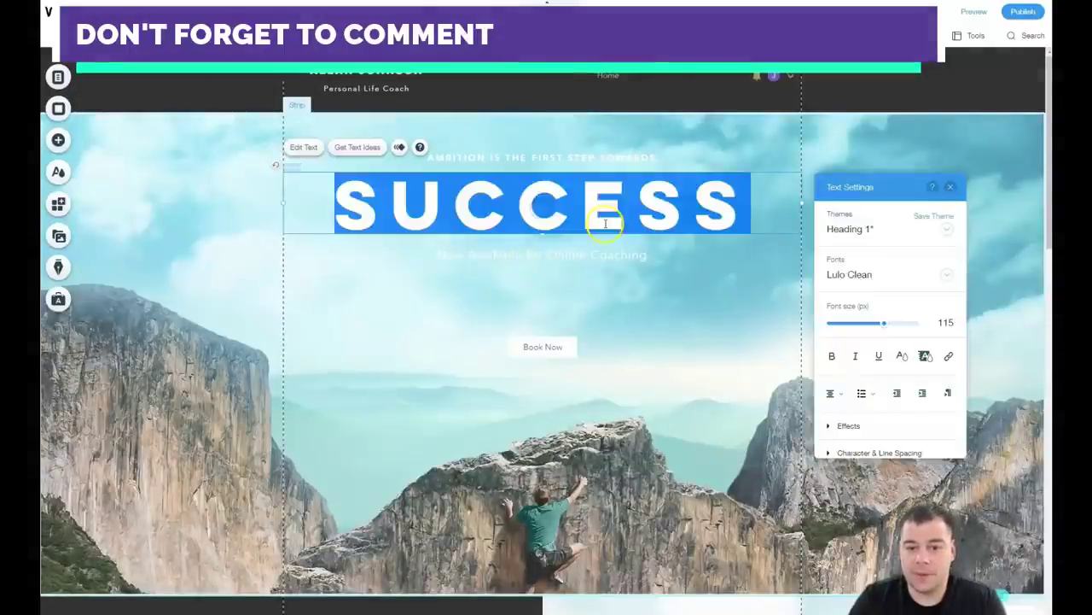
pyautogui.click(901, 357)
pyautogui.click(837, 367)
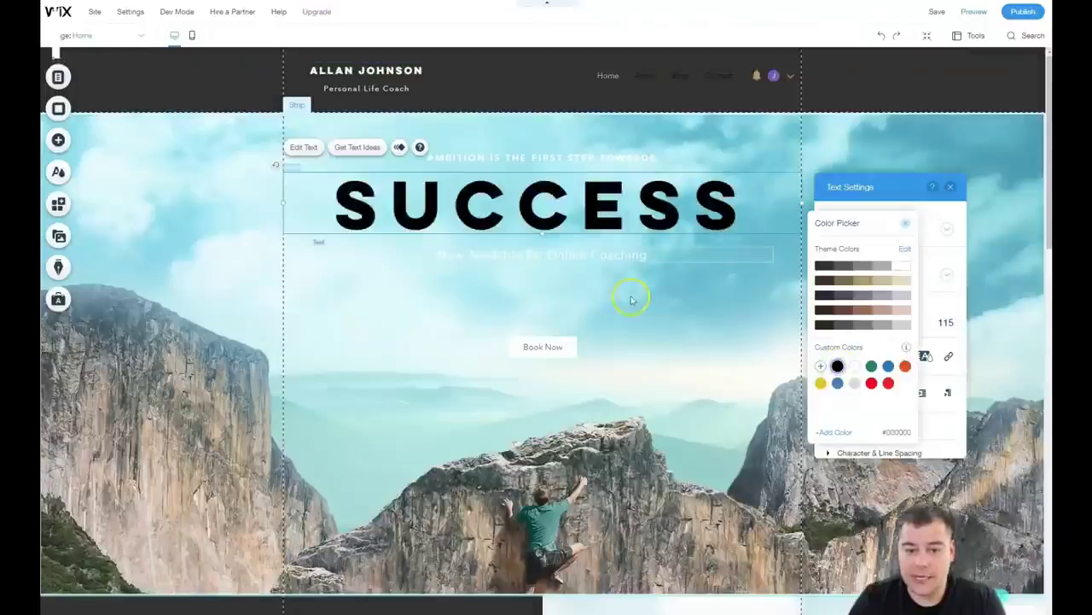
# - Set the text color of the Now Available for Online Coaching line to black
pyautogui.click(560, 258)
pyautogui.click(570, 256)
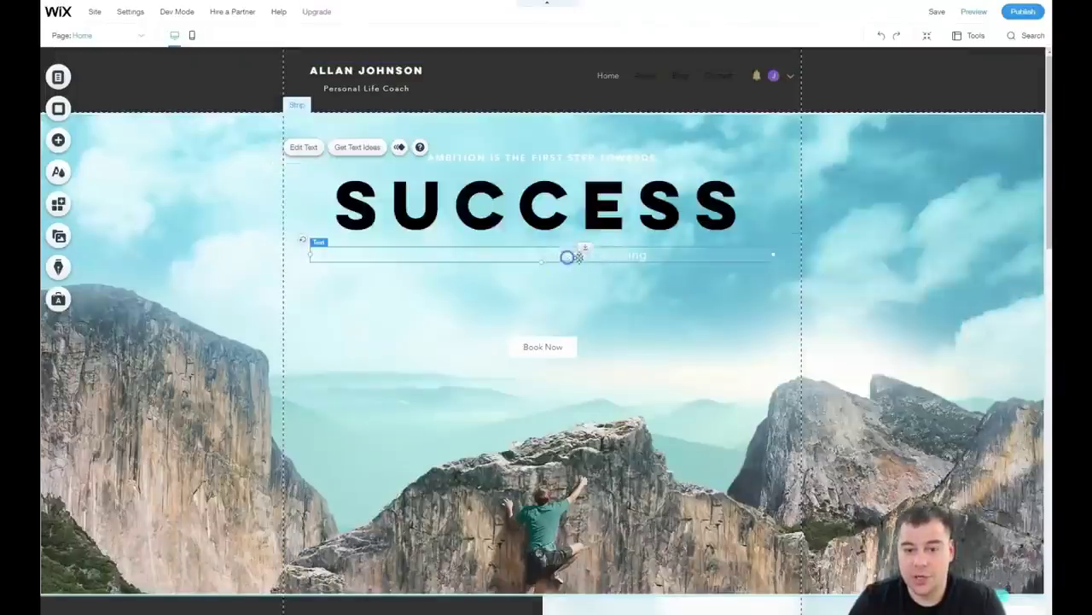
pyautogui.doubleClick(569, 255)
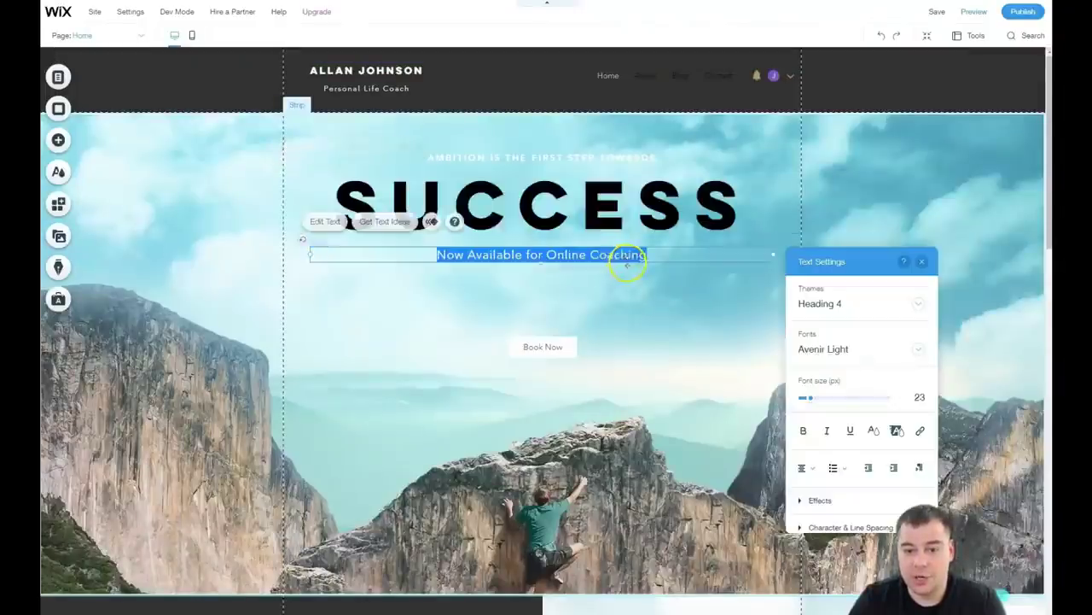
pyautogui.click(873, 430)
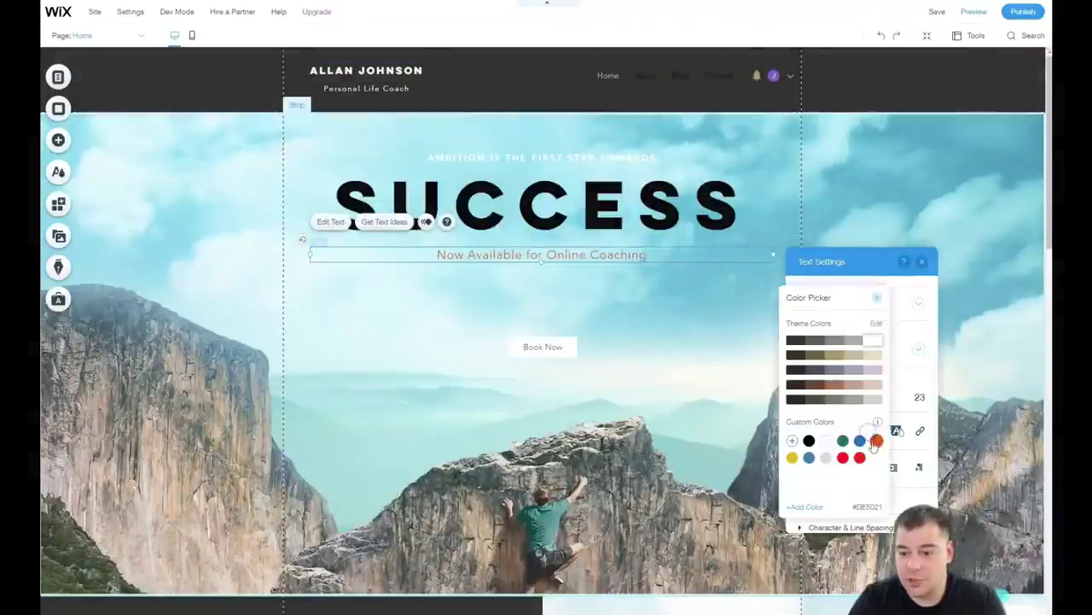
pyautogui.click(496, 286)
# - Set the text color of the Ambition Is the First Step Towards line to black and leave text editing
pyautogui.click(541, 159)
pyautogui.doubleClick(541, 157)
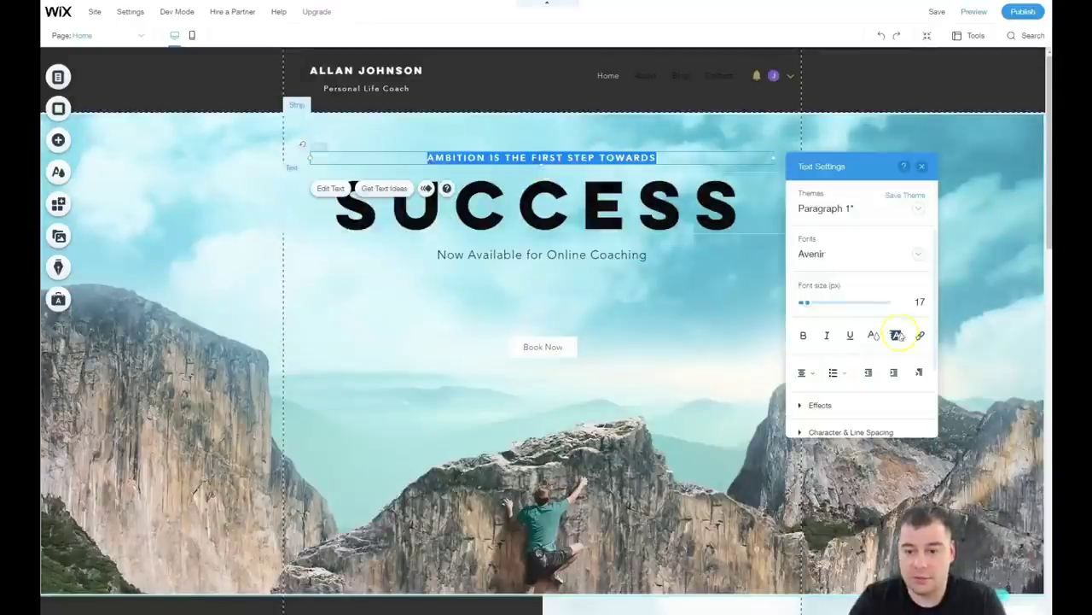
pyautogui.click(873, 334)
pyautogui.click(809, 345)
pyautogui.click(485, 413)
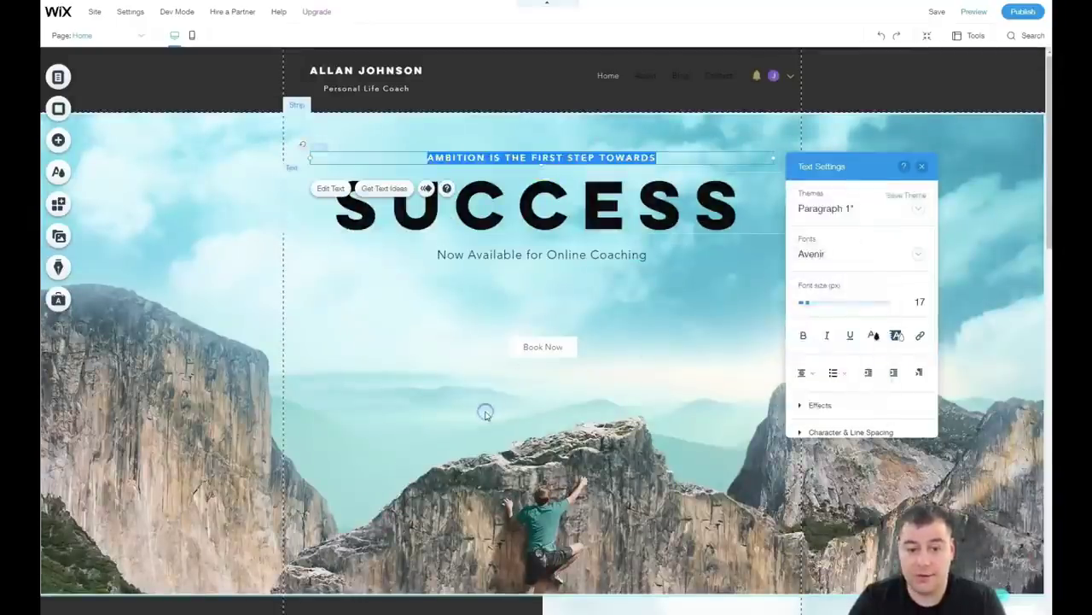
pyautogui.click(494, 368)
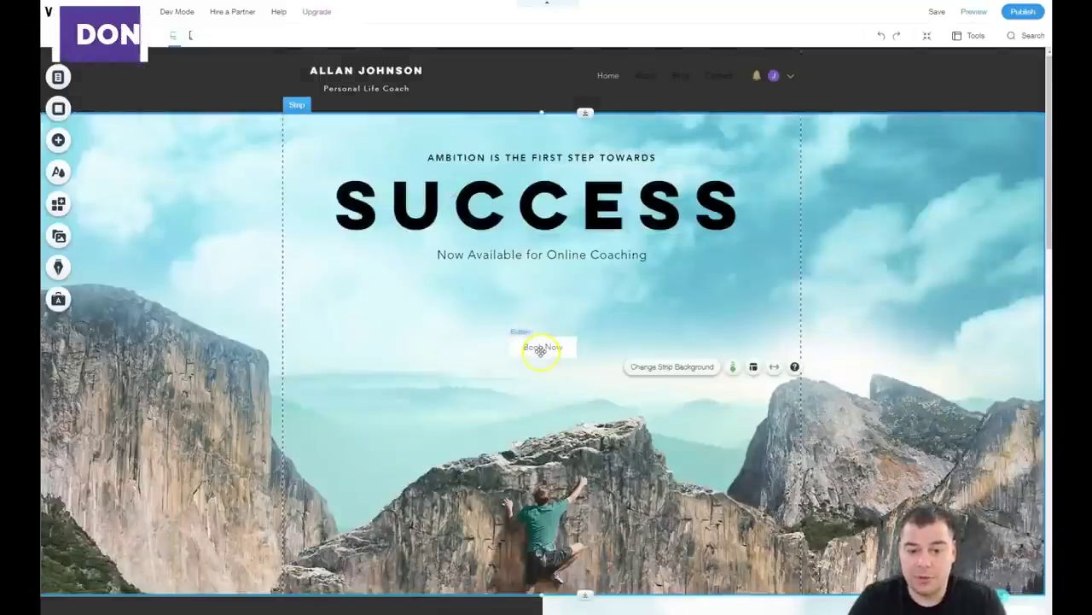
# - Browse the ready-made strip designs for contact, services, team and testimonials as candidates for the Home page
pyautogui.scroll(-1, 551, 348)
pyautogui.scroll(-1, 551, 348)
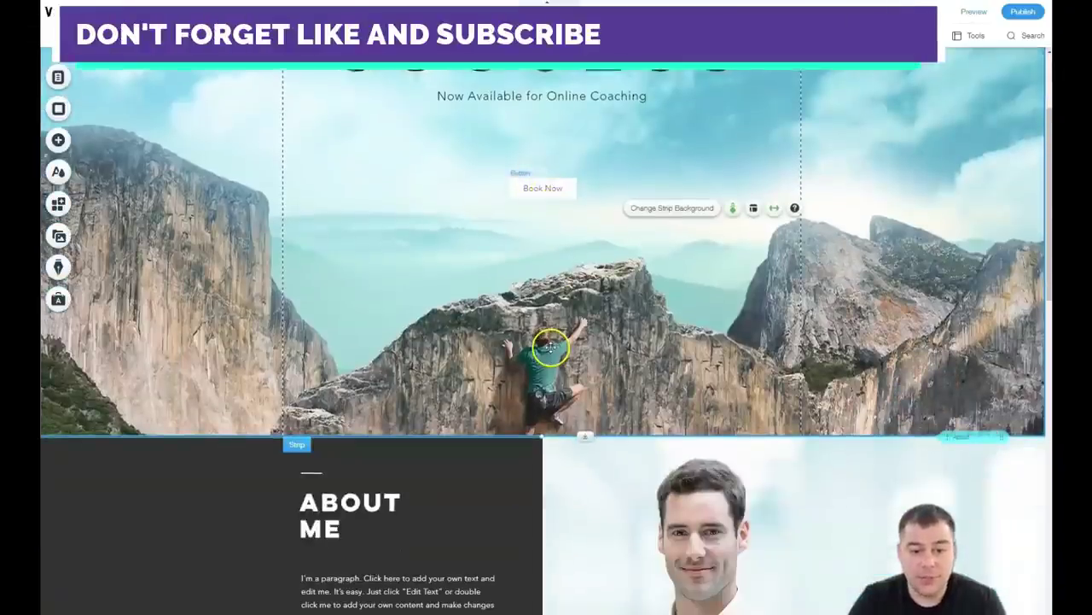
pyautogui.scroll(-1, 533, 340)
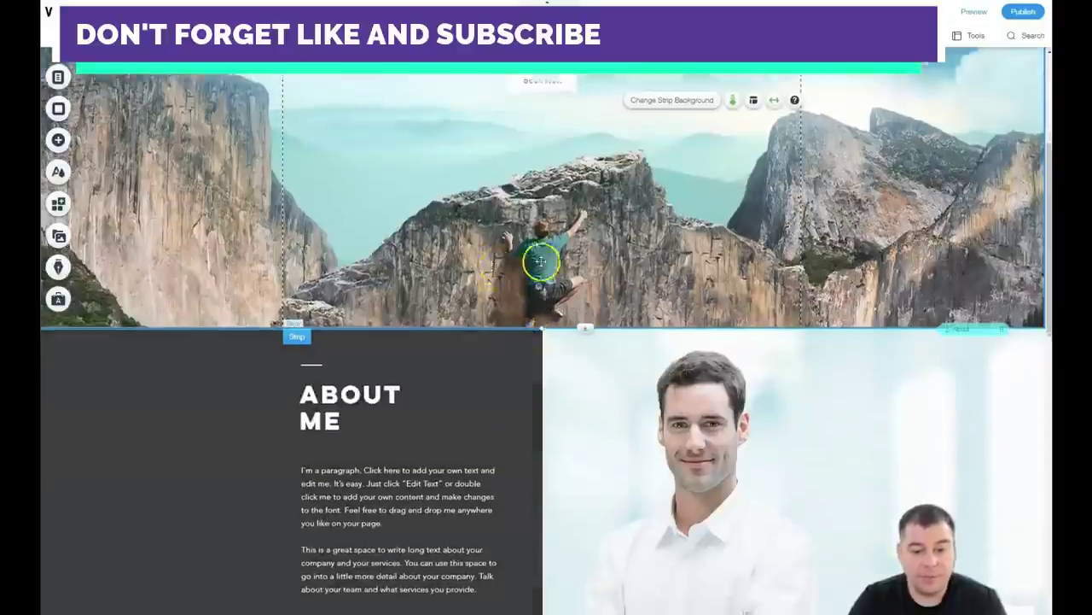
pyautogui.scroll(-4, 578, 333)
pyautogui.scroll(-1, 572, 330)
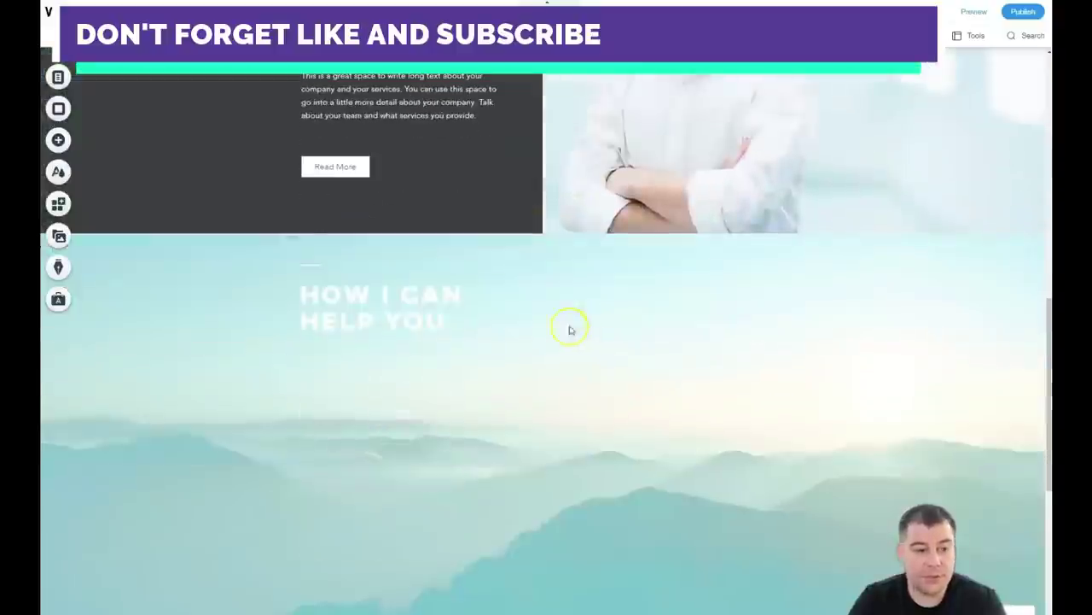
pyautogui.click(58, 140)
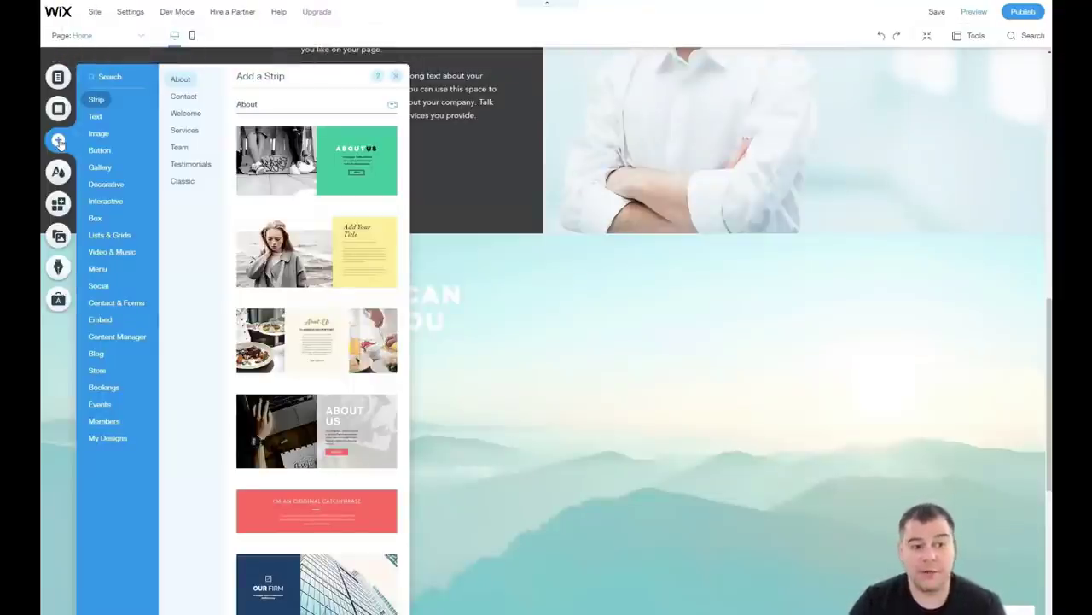
pyautogui.click(98, 115)
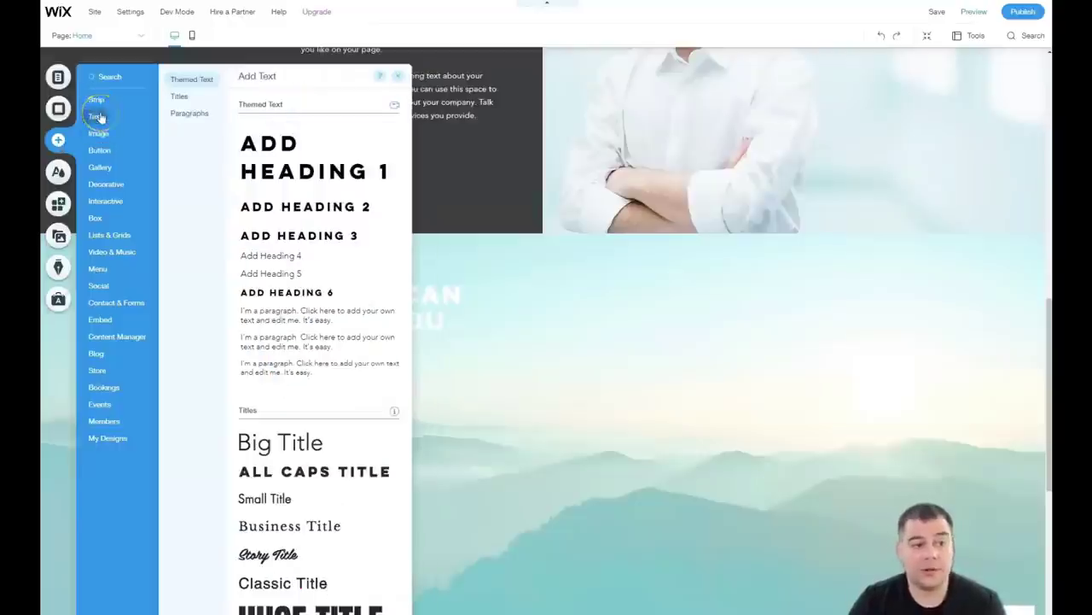
pyautogui.click(95, 100)
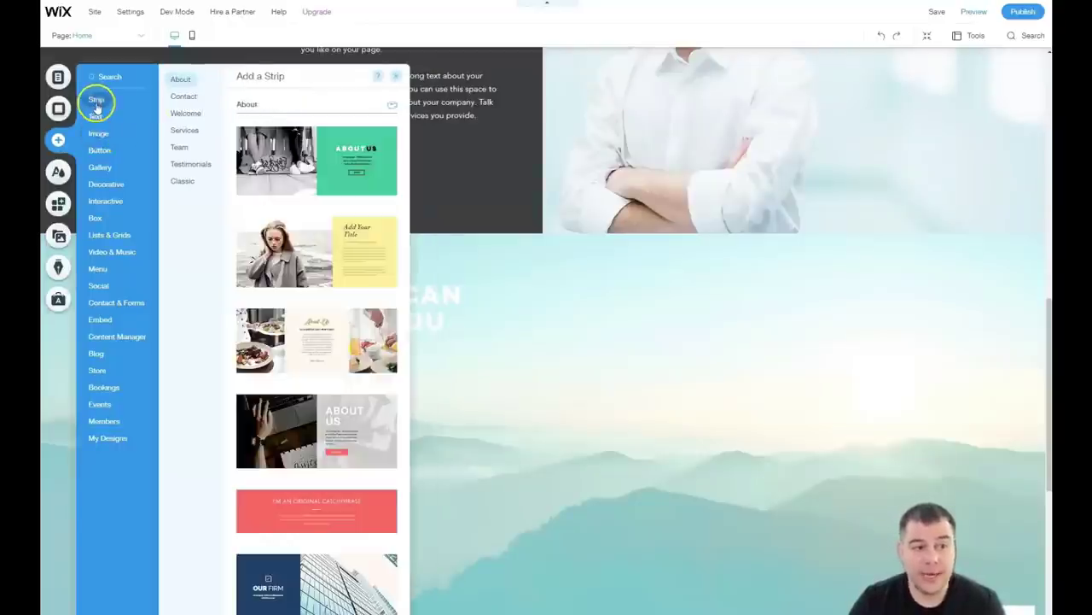
pyautogui.click(91, 104)
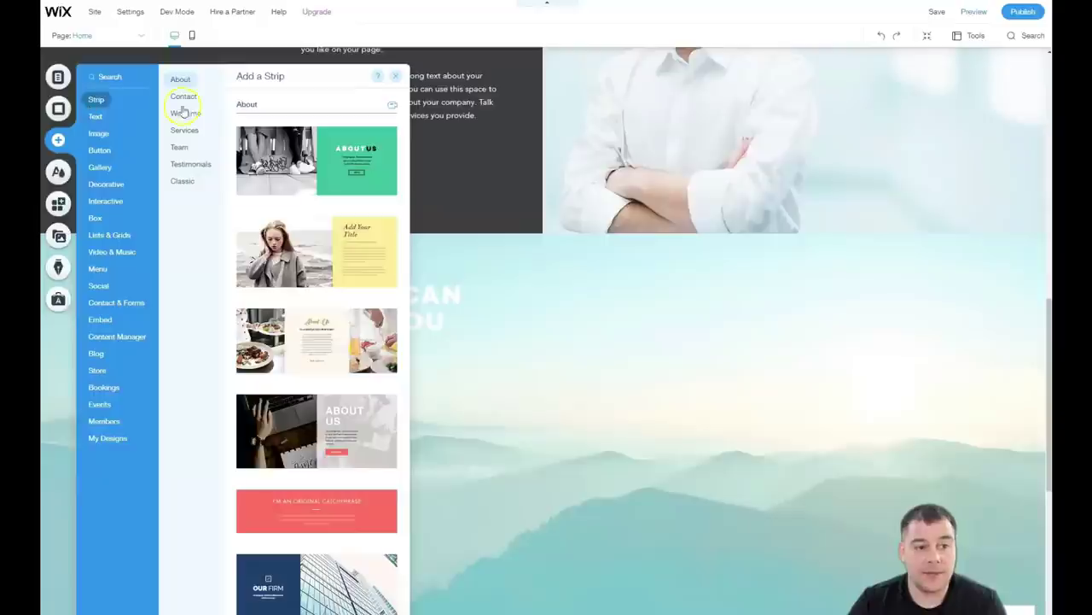
pyautogui.click(184, 98)
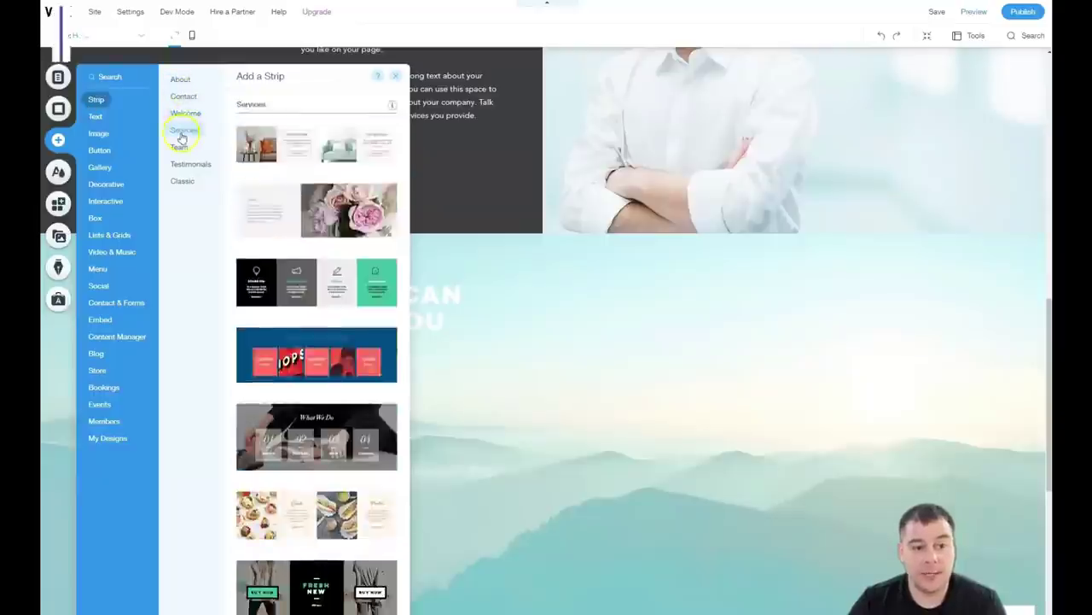
pyautogui.click(176, 147)
pyautogui.click(177, 163)
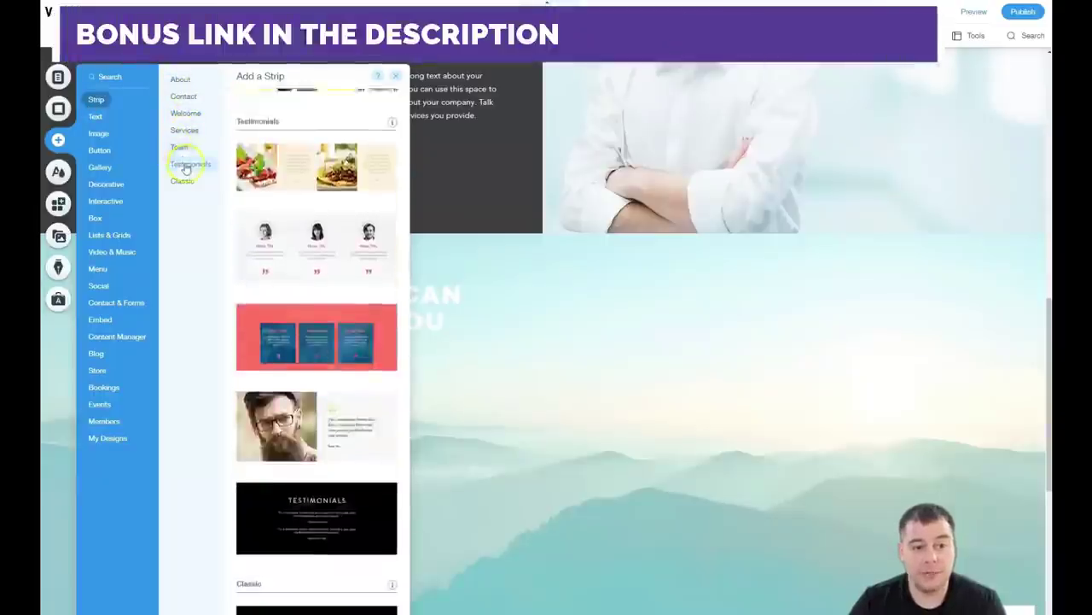
# - Add the blank white Classic strip between the About Me and How I Can Help You sections
pyautogui.click(181, 181)
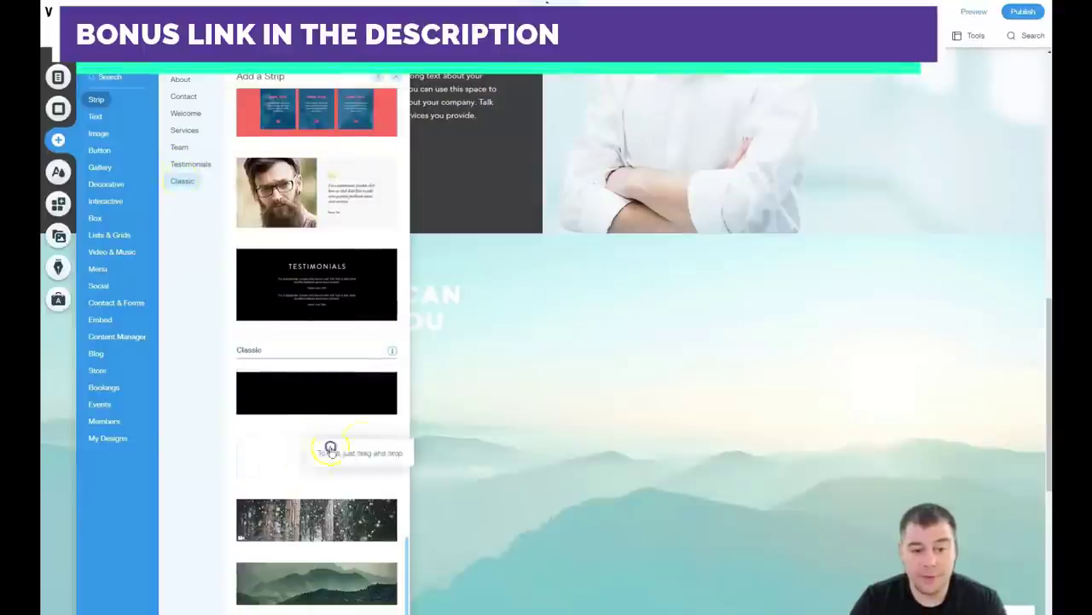
pyautogui.click(325, 451)
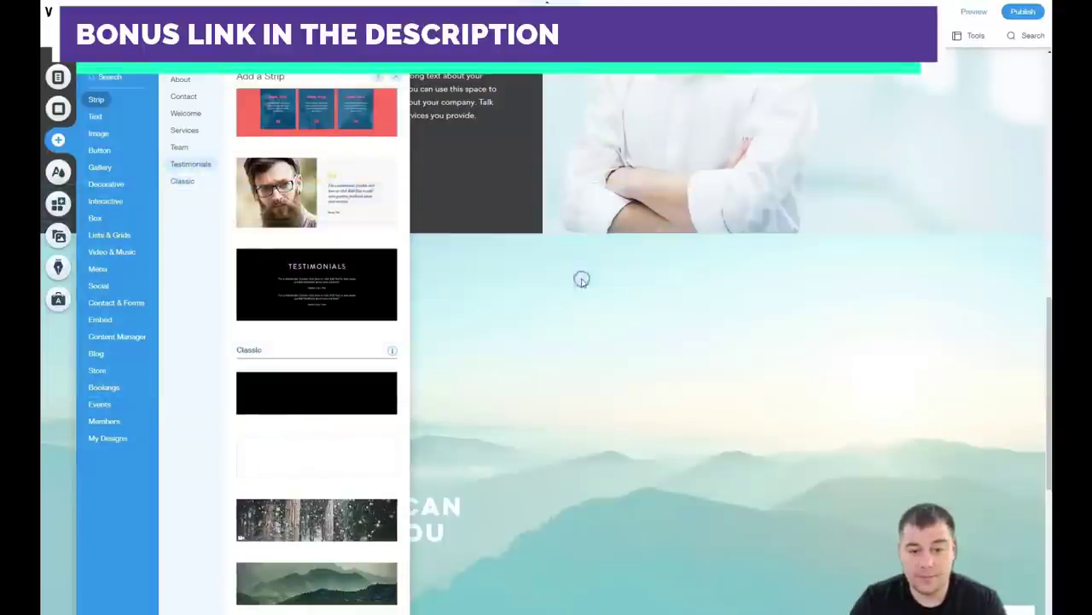
pyautogui.click(562, 273)
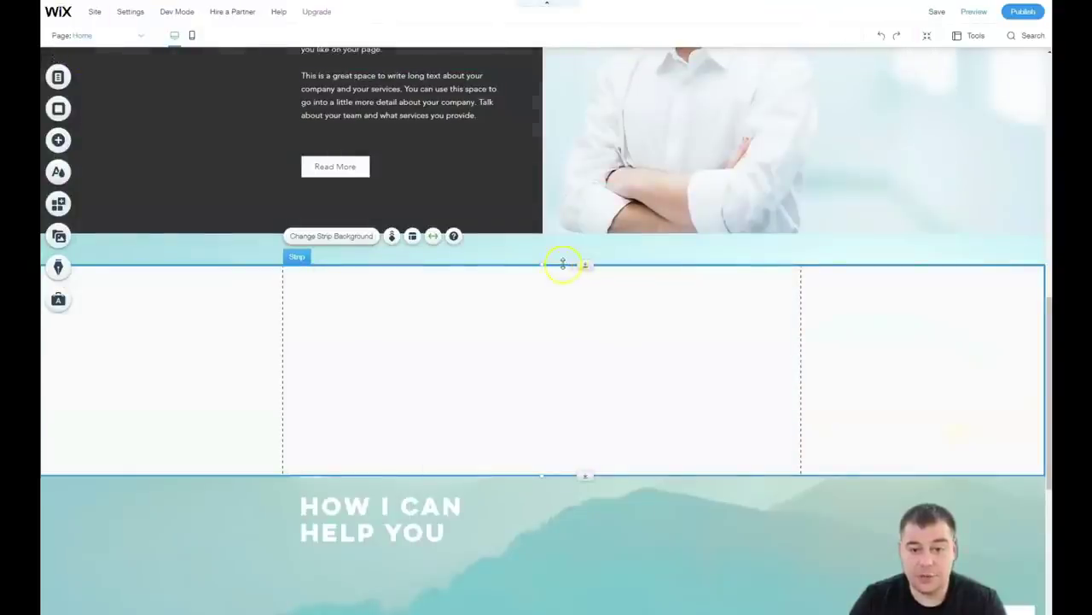
# - Raise the blank strip's upper edge to meet the About Me section and stretch its lower edge downward
pyautogui.moveTo(588, 260); pyautogui.dragTo(582, 232)
pyautogui.click(550, 419)
pyautogui.moveTo(544, 443); pyautogui.dragTo(587, 572)
pyautogui.scroll(-3, 619, 443)
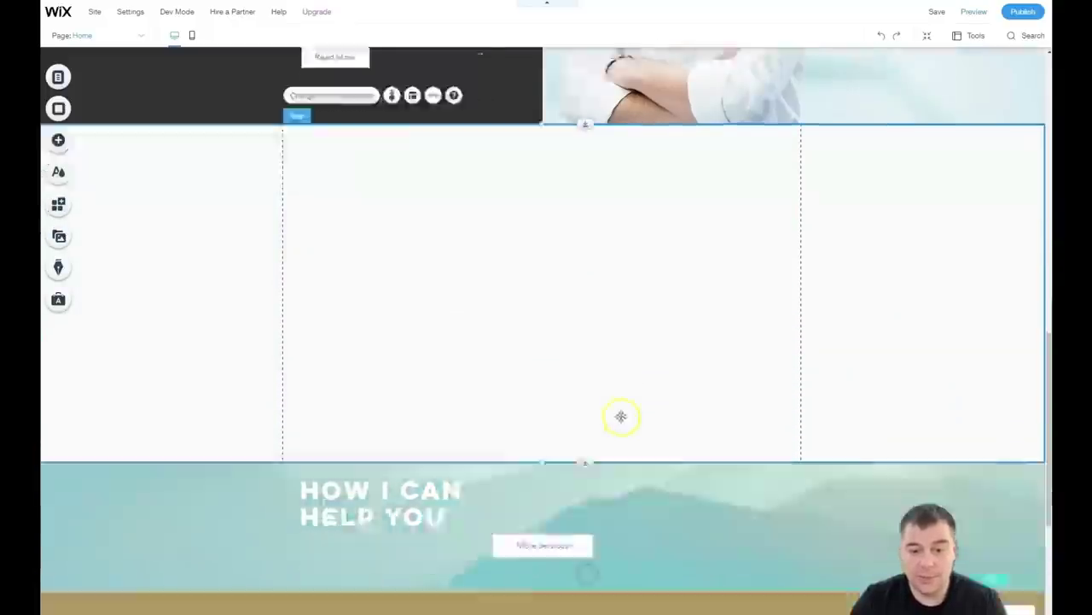
pyautogui.scroll(1, 615, 389)
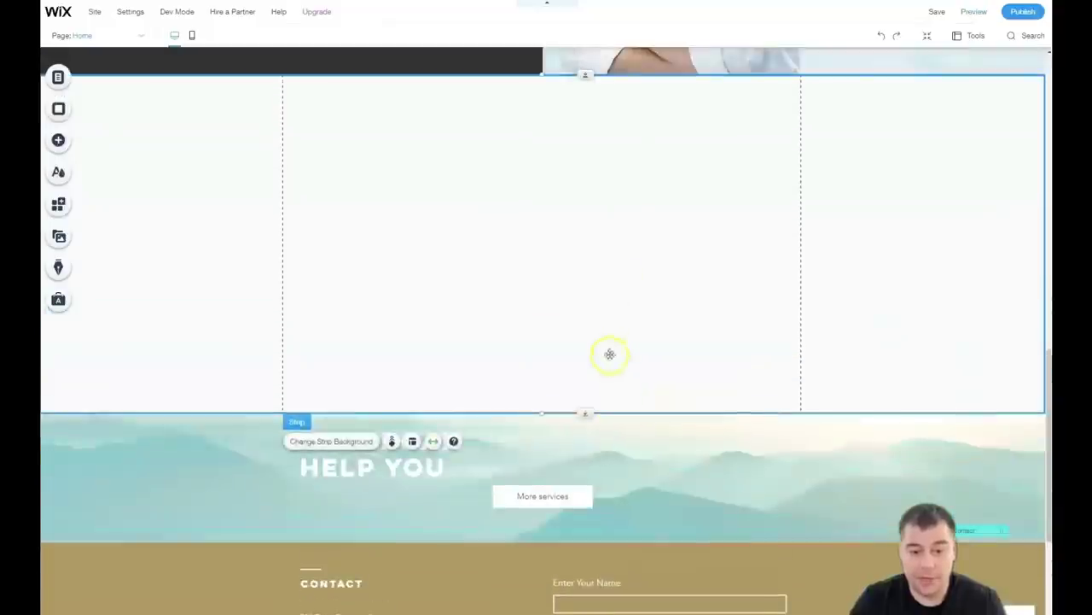
# - Shorten the blank strip by raising its lower edge, uncovering the background of the How I Can Help You section
pyautogui.click(646, 505)
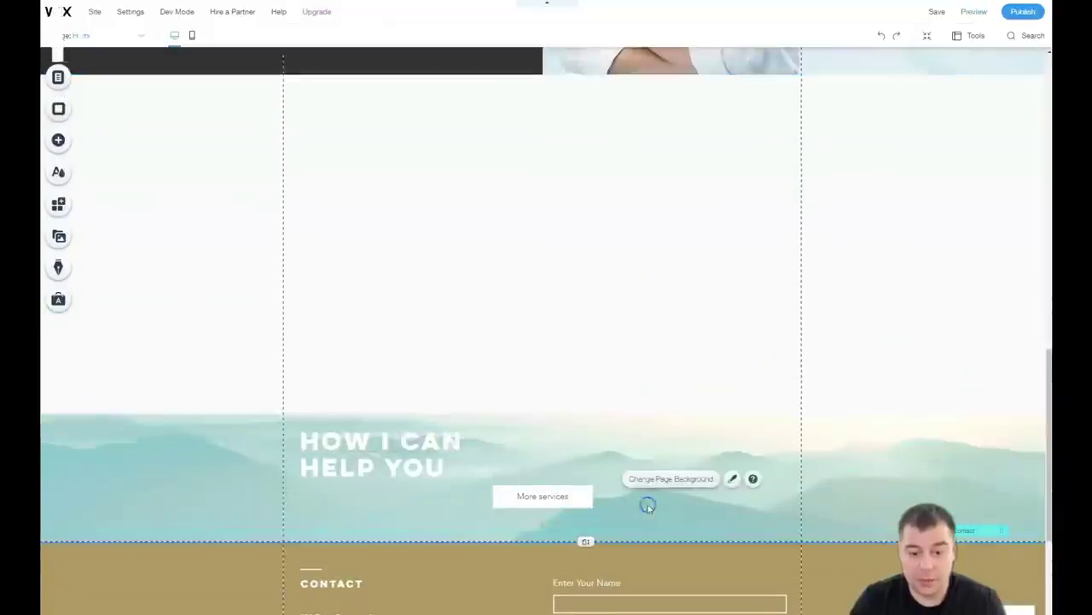
pyautogui.click(545, 358)
pyautogui.moveTo(586, 414); pyautogui.dragTo(595, 267)
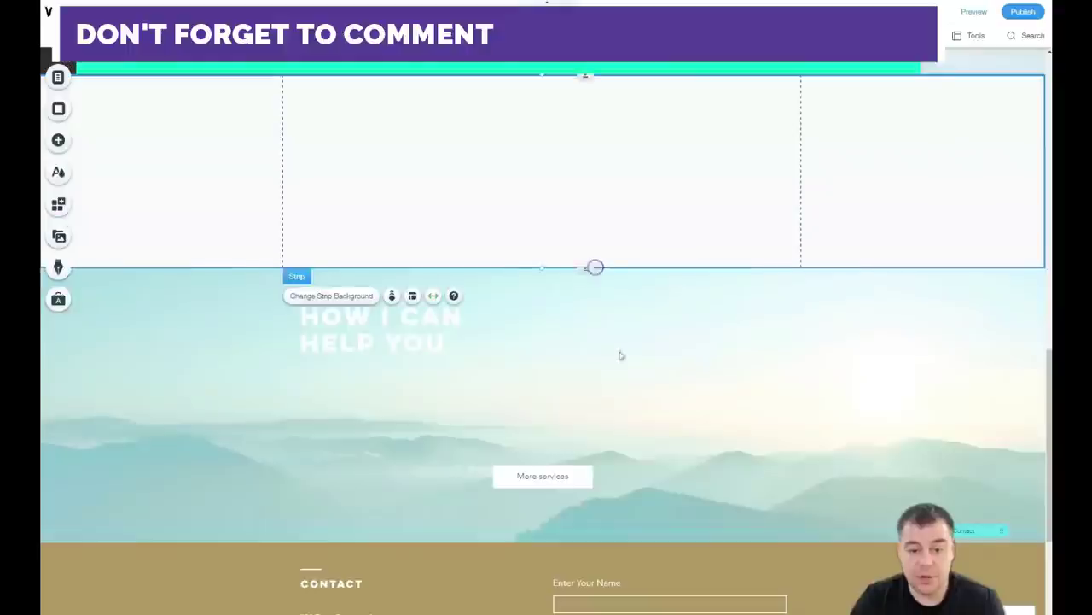
# - Extend the How I Can Help You section downward above the footer and move the More services button lower within it
pyautogui.scroll(-2, 603, 419)
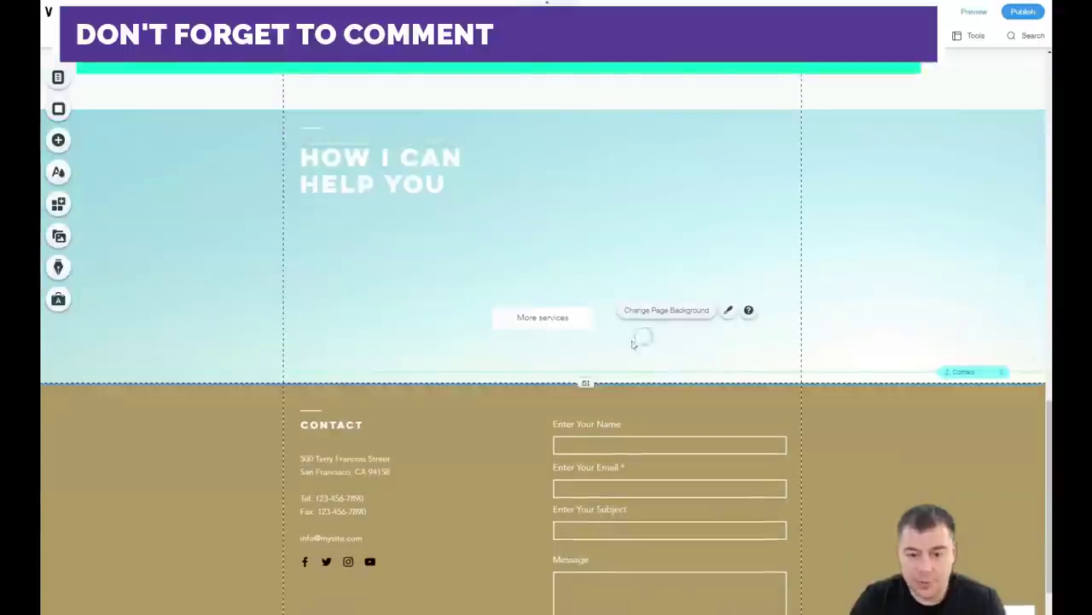
pyautogui.moveTo(593, 384); pyautogui.dragTo(589, 480)
pyautogui.moveTo(549, 317); pyautogui.dragTo(554, 383)
pyautogui.scroll(6, 566, 304)
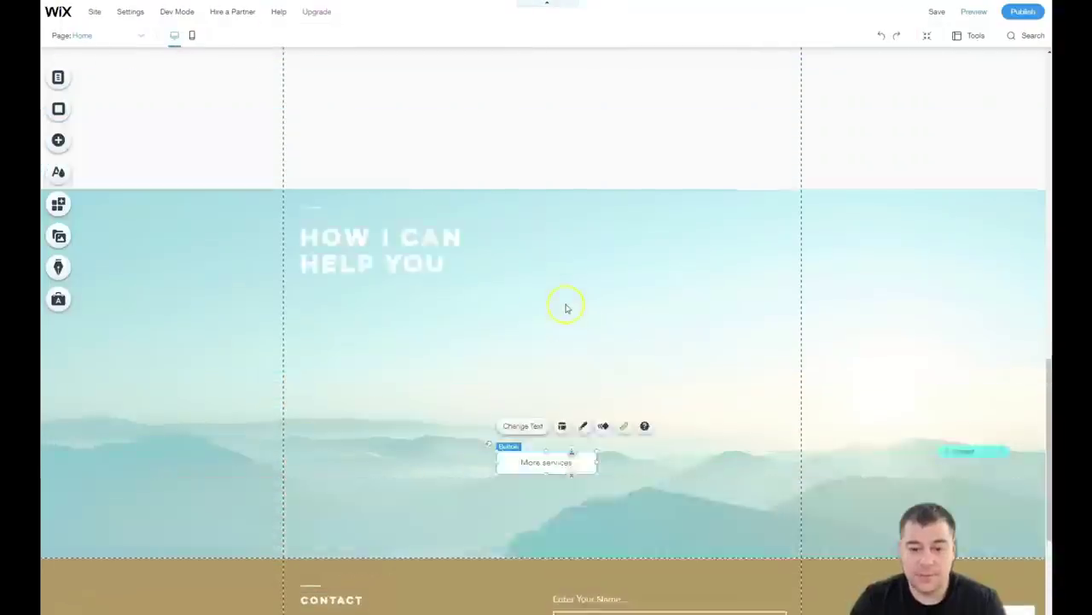
pyautogui.scroll(2, 566, 308)
pyautogui.scroll(-4, 566, 308)
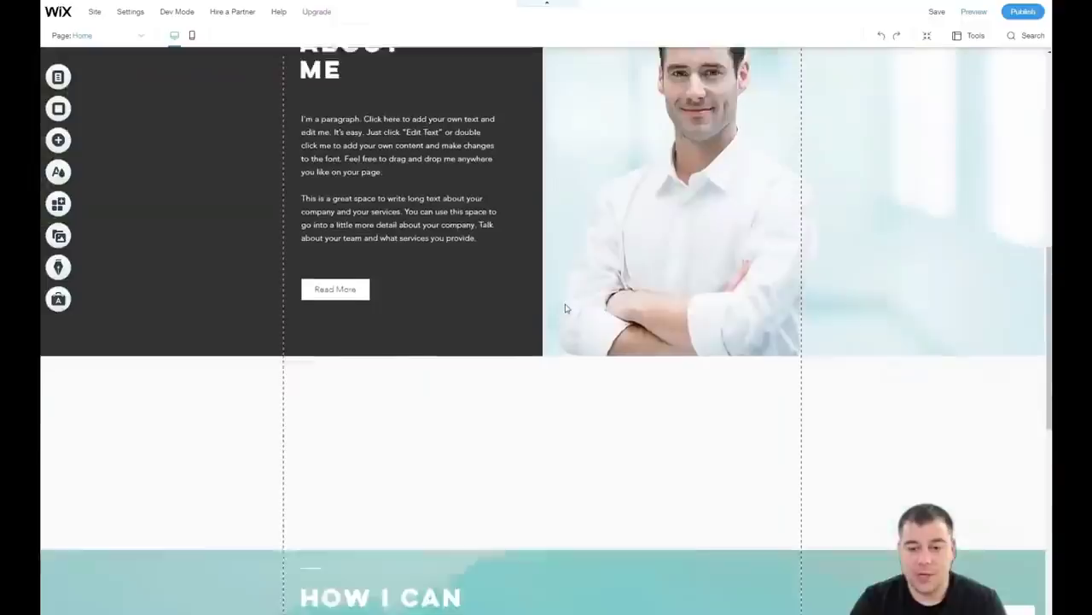
pyautogui.scroll(-2, 455, 331)
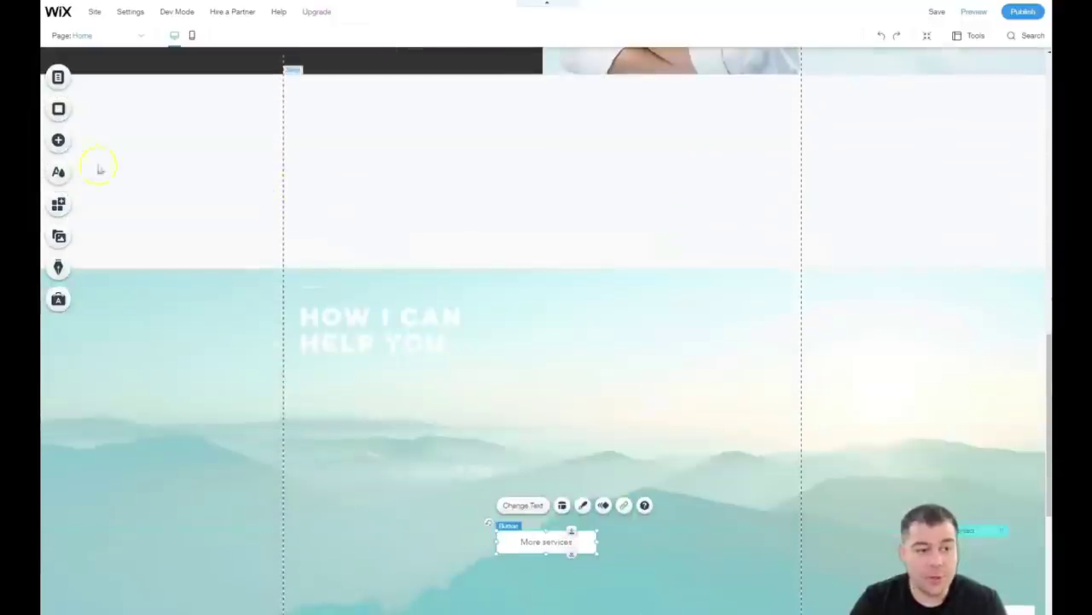
# - Browse the elements available to add, including buttons, galleries, decorative shapes, interactive elements, boxes, images, text and contact forms
pyautogui.click(59, 144)
pyautogui.click(98, 147)
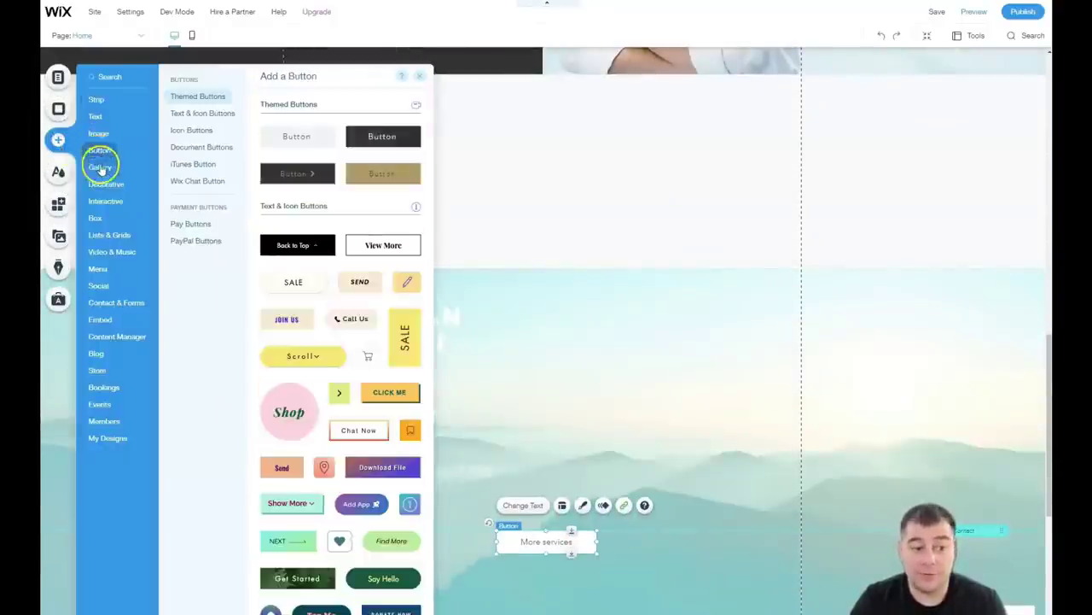
pyautogui.click(100, 167)
pyautogui.click(102, 183)
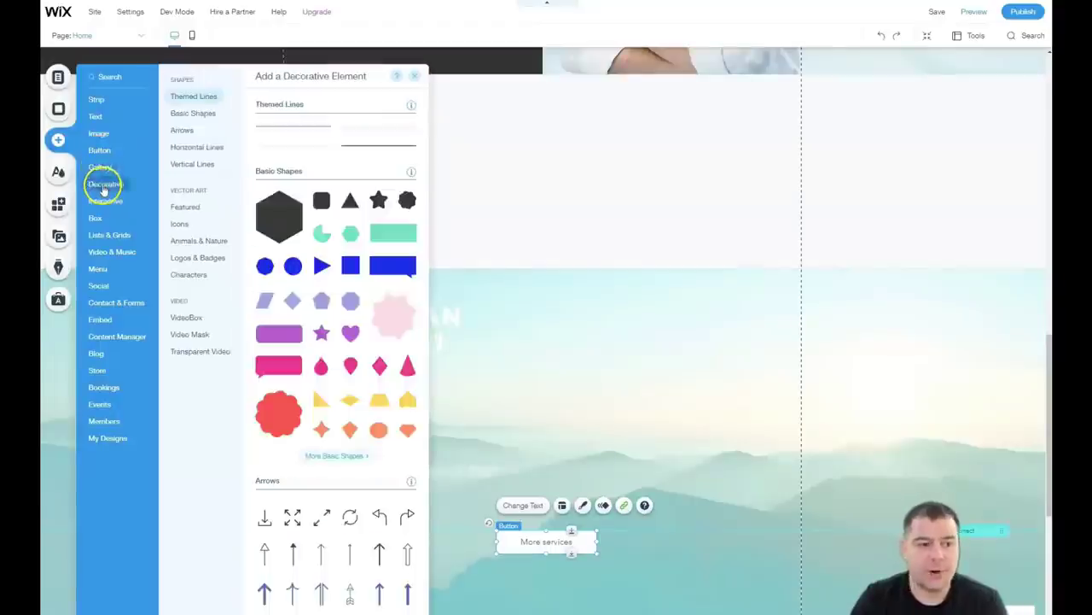
pyautogui.click(106, 202)
pyautogui.click(95, 218)
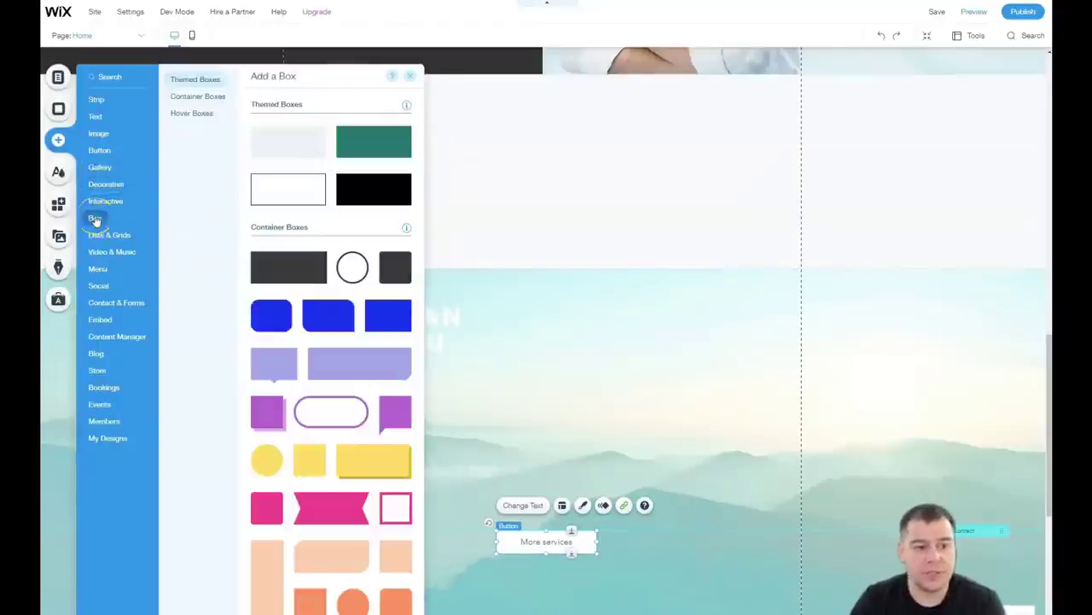
pyautogui.click(95, 238)
pyautogui.click(95, 219)
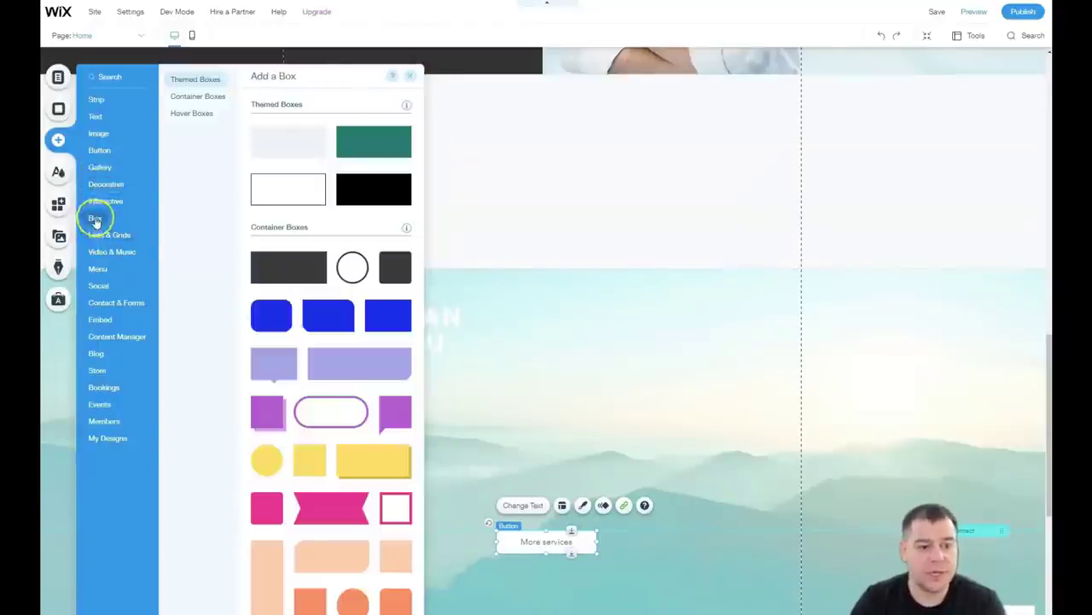
pyautogui.click(106, 133)
pyautogui.click(95, 116)
pyautogui.click(101, 201)
pyautogui.click(104, 303)
# - Place a YouTube video player centered in the blank strip and extend the strip's lower edge to leave room beneath it
pyautogui.click(109, 252)
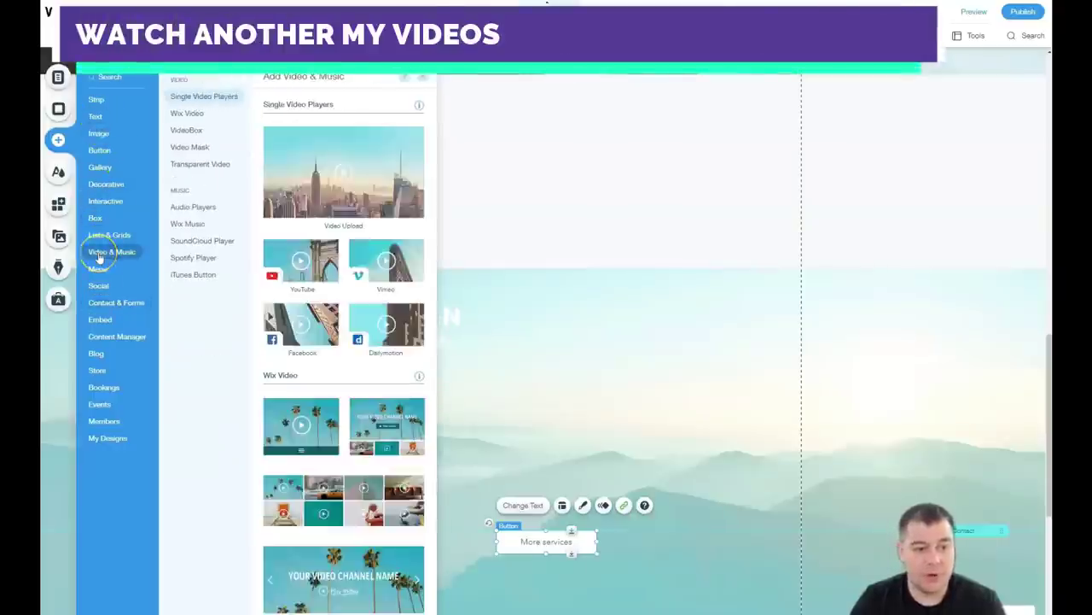
pyautogui.moveTo(288, 255); pyautogui.dragTo(547, 171)
pyautogui.click(699, 258)
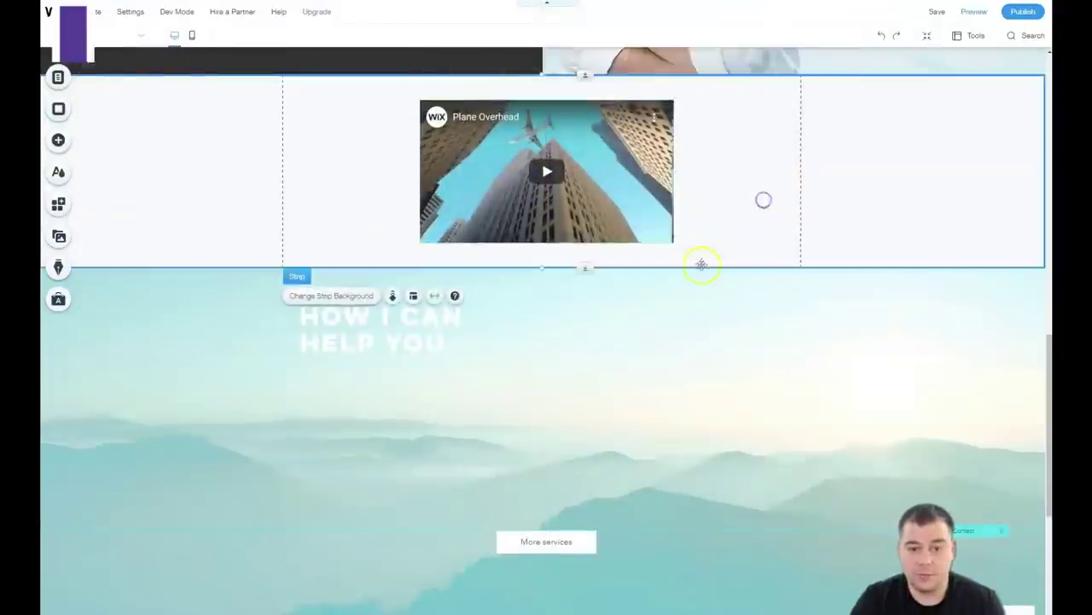
pyautogui.moveTo(588, 267); pyautogui.dragTo(586, 372)
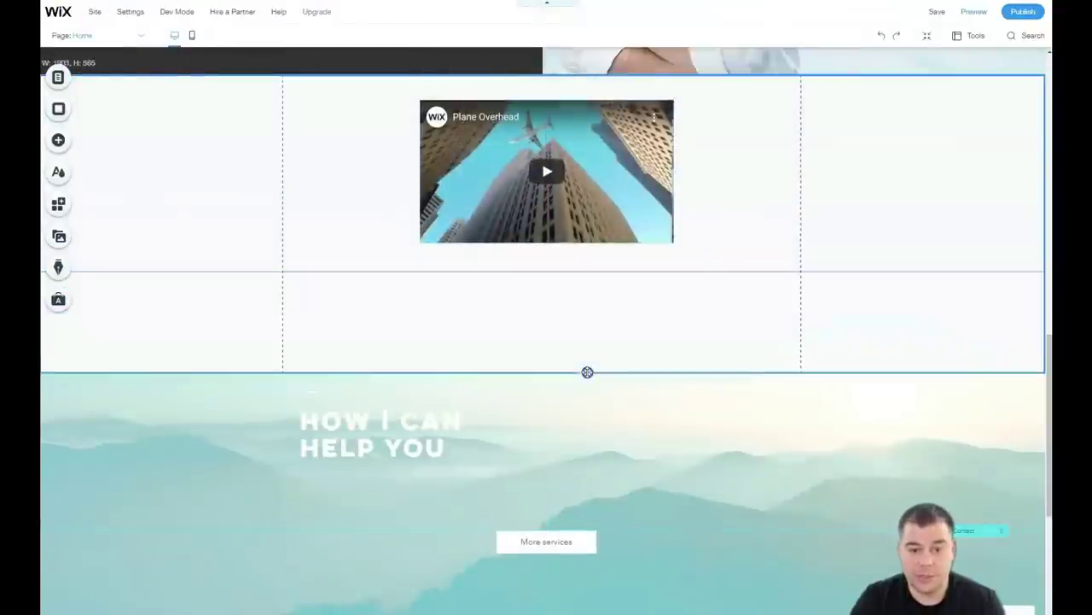
pyautogui.click(546, 325)
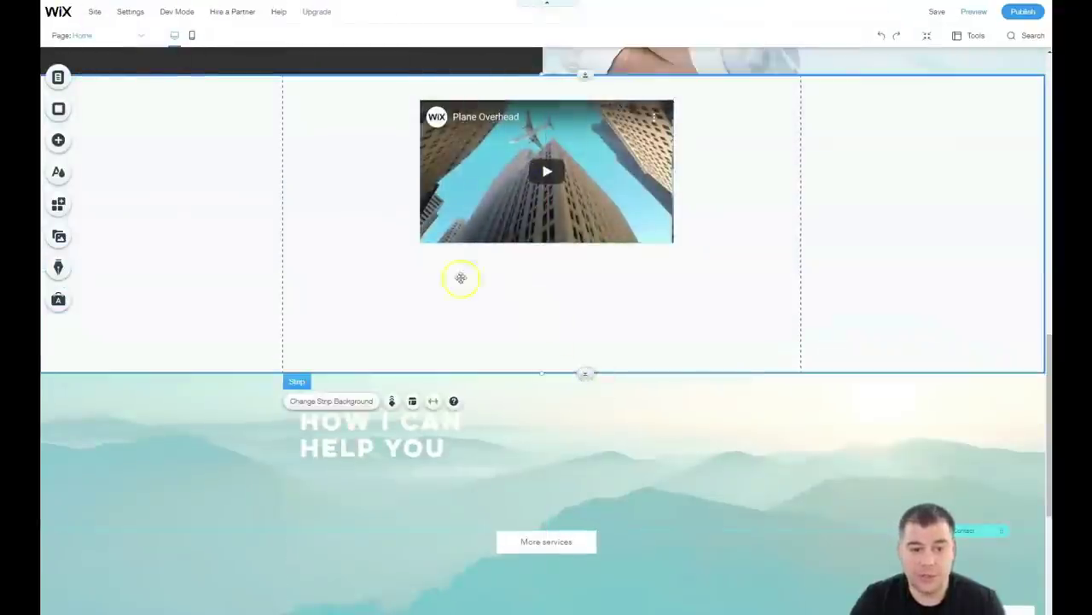
# - Add the first themed button to the strip and center it a little below the video player
pyautogui.click(58, 141)
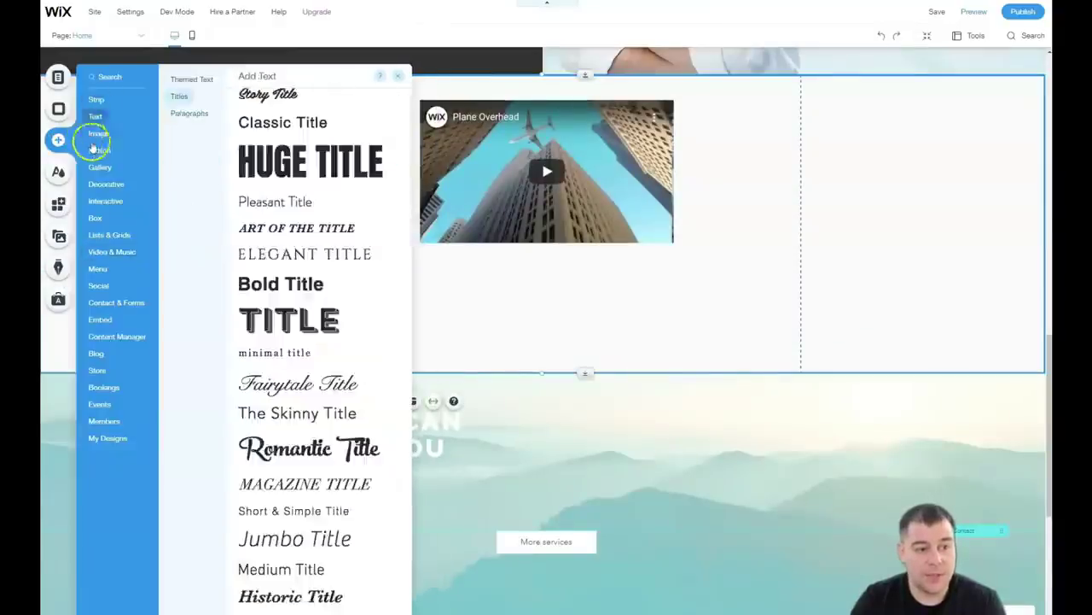
pyautogui.moveTo(100, 158)
pyautogui.moveTo(296, 136); pyautogui.dragTo(549, 291)
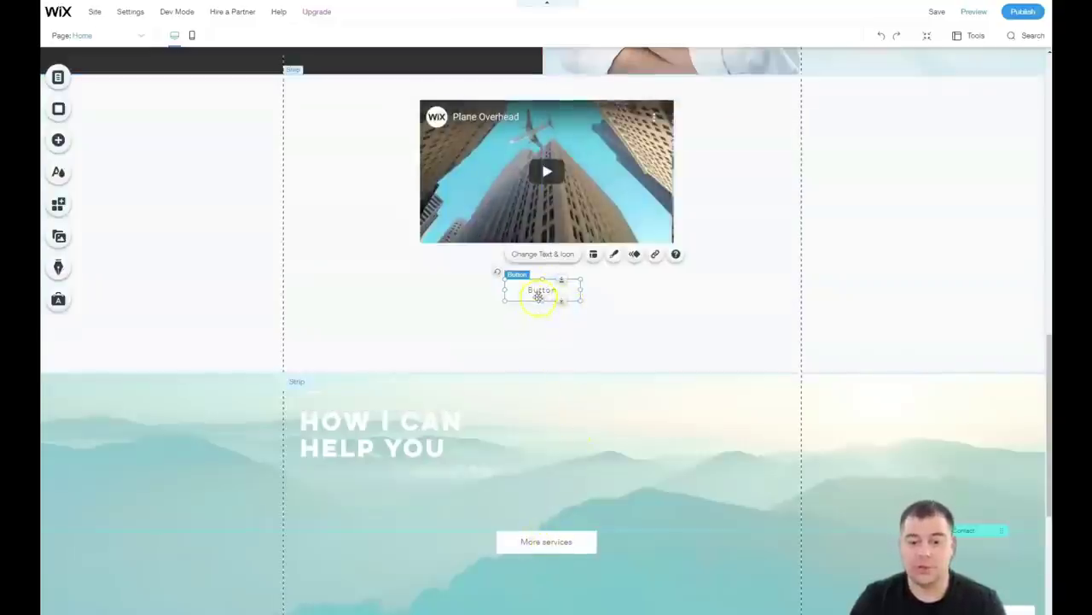
pyautogui.moveTo(542, 290); pyautogui.dragTo(545, 308)
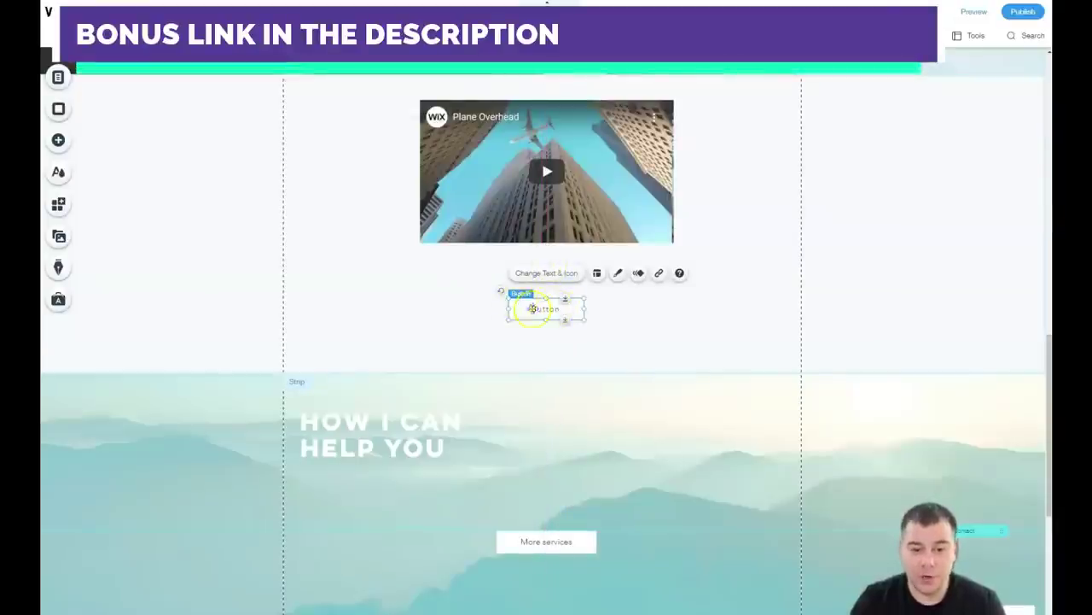
# - View the new button's link options without setting a link, and widen the button slightly on both sides
pyautogui.click(659, 275)
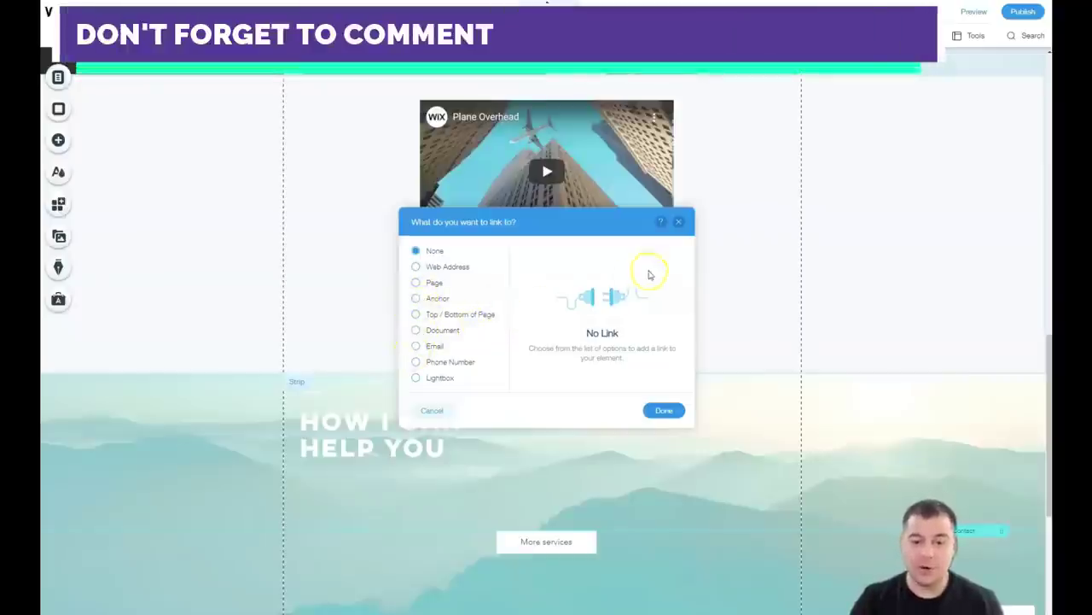
pyautogui.click(679, 222)
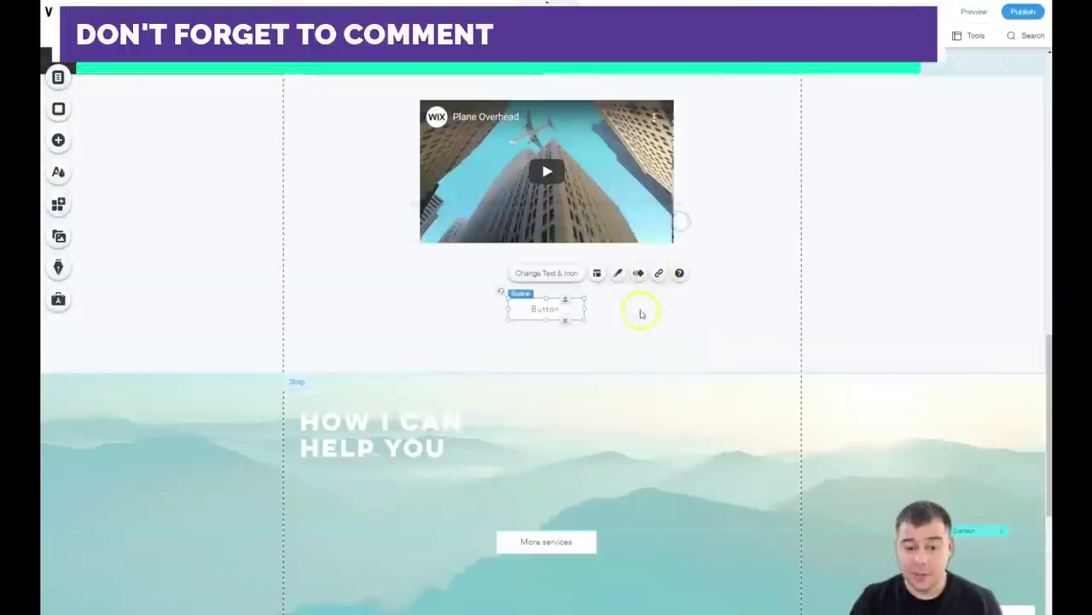
pyautogui.moveTo(510, 306); pyautogui.dragTo(498, 309)
pyautogui.moveTo(585, 309)
pyautogui.mouseDown()
pyautogui.moveTo(602, 309)
pyautogui.moveTo(593, 309)
pyautogui.mouseUp()
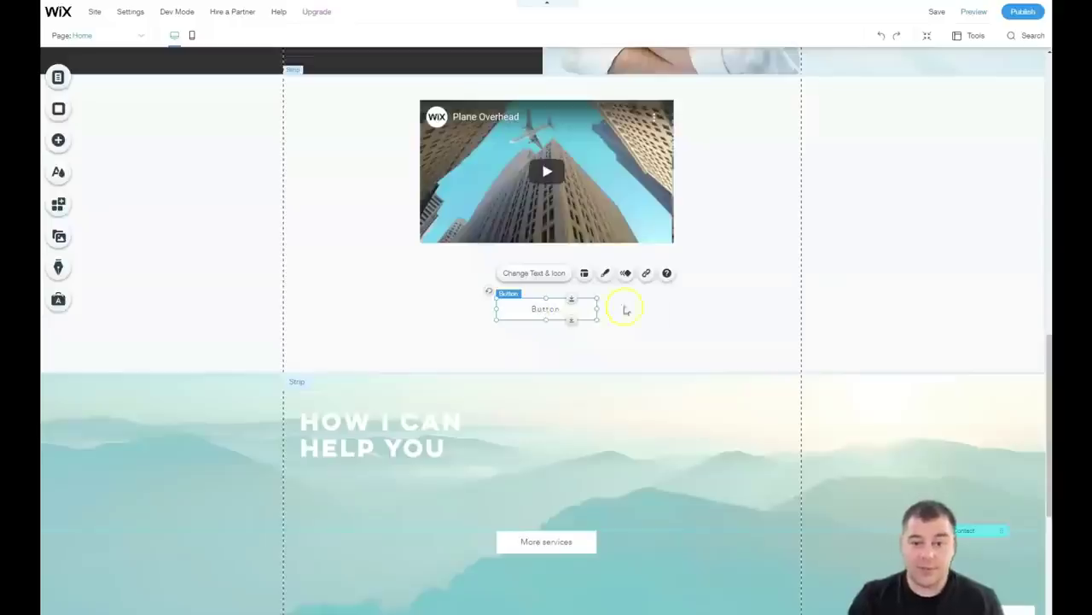
# - Add a social bar with grey round icons centered beneath the strip's button, and nudge both the button and the bar slightly upward
pyautogui.click(59, 140)
pyautogui.click(96, 286)
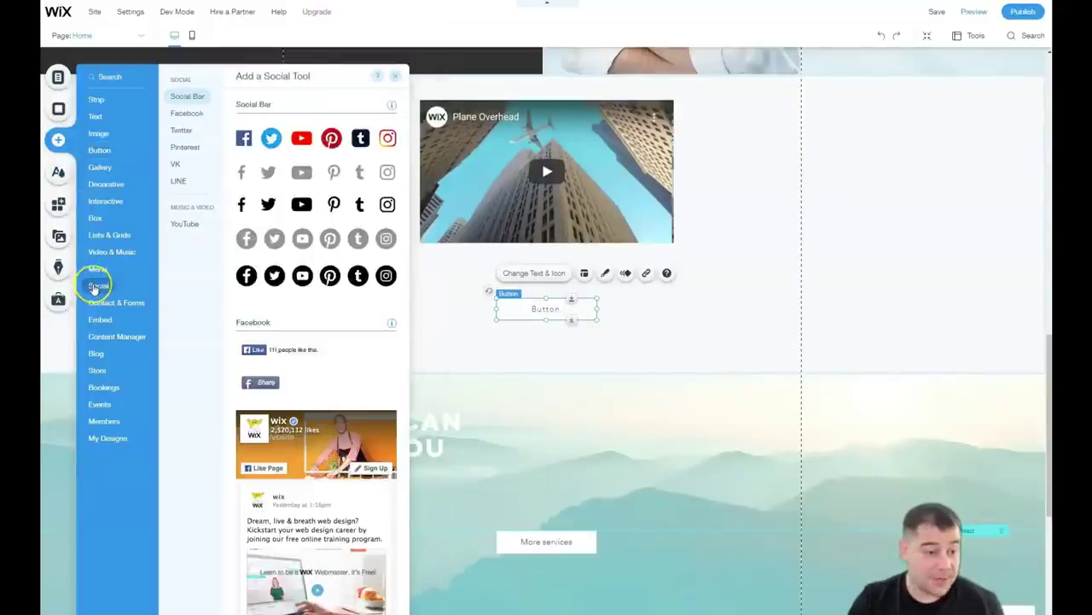
pyautogui.moveTo(295, 239); pyautogui.dragTo(573, 365)
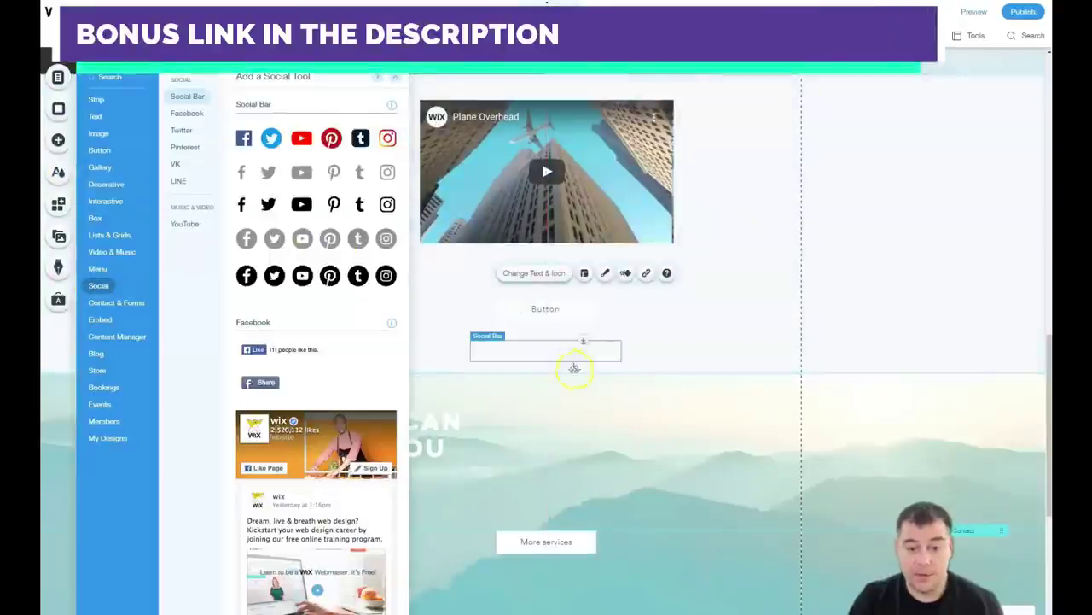
pyautogui.click(438, 336)
pyautogui.moveTo(548, 312); pyautogui.dragTo(549, 296)
pyautogui.moveTo(557, 351); pyautogui.dragTo(558, 342)
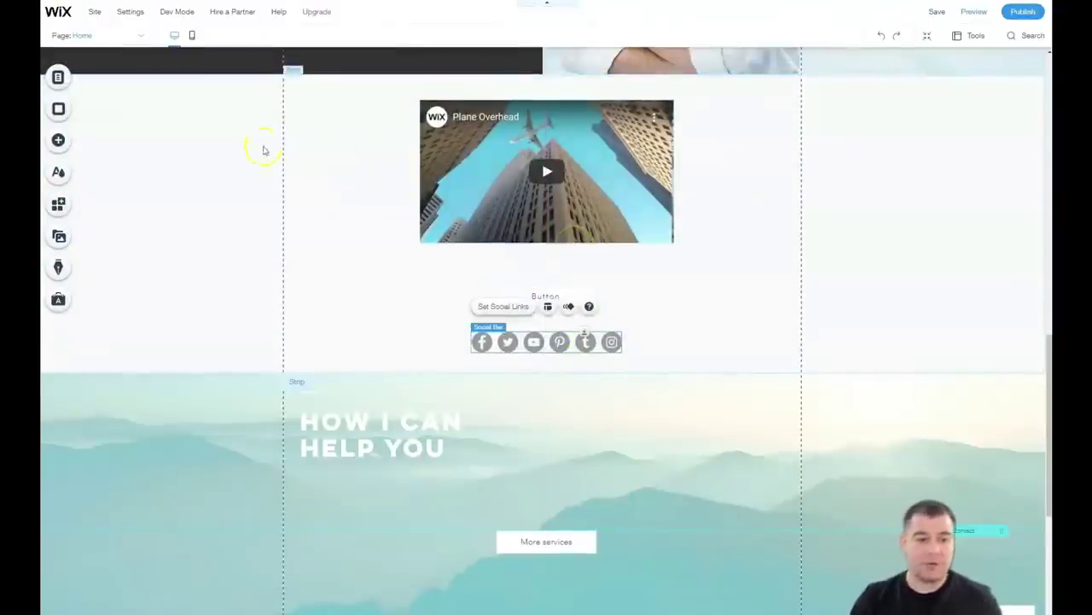
# - Change the background of the video strip to the light grey theme color
pyautogui.click(186, 187)
pyautogui.click(196, 166)
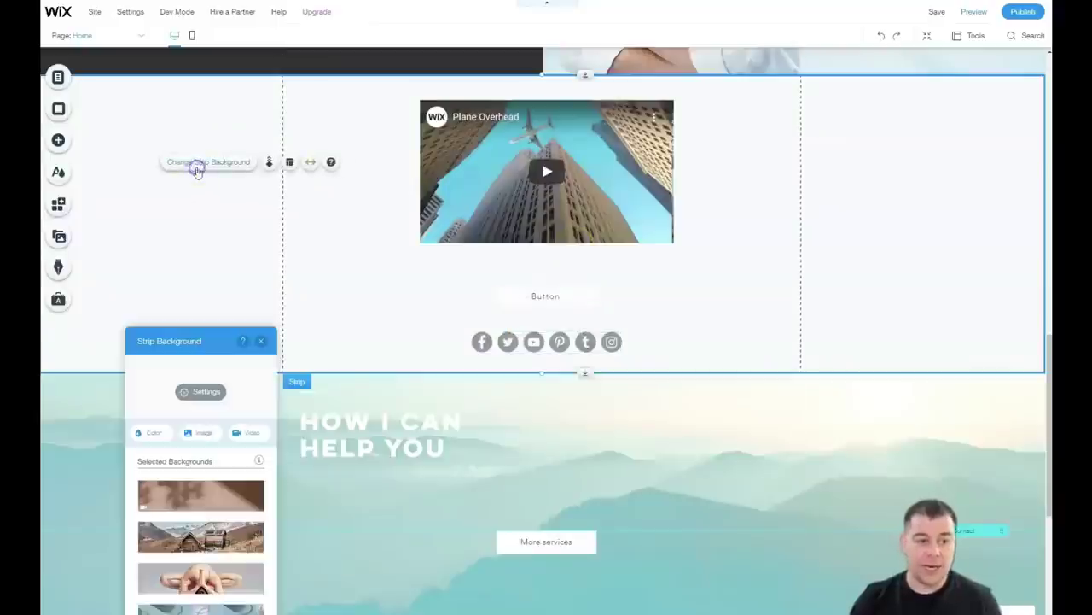
pyautogui.click(158, 432)
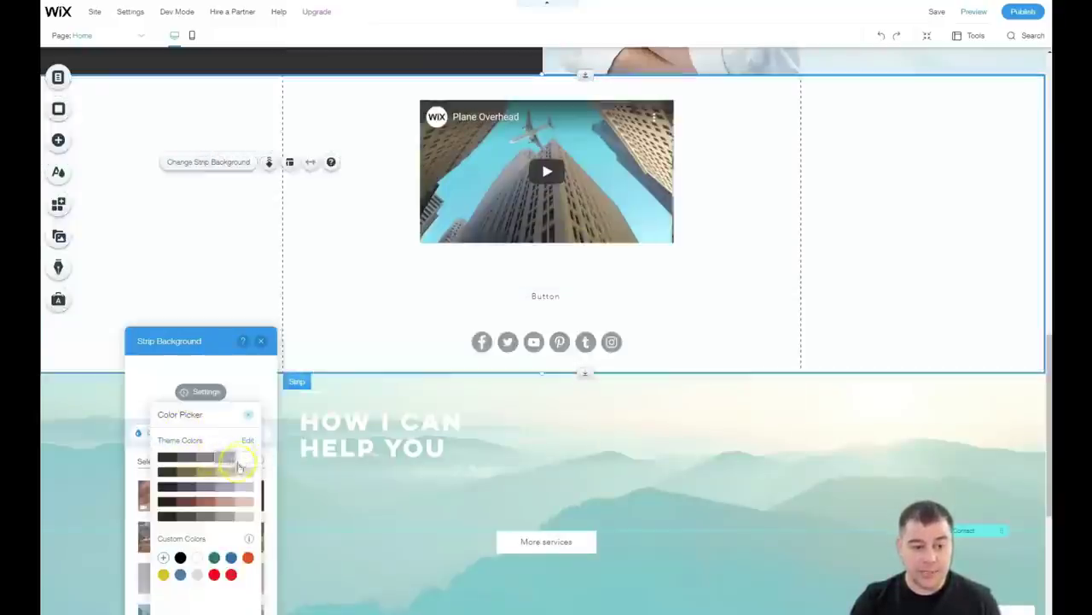
pyautogui.click(229, 475)
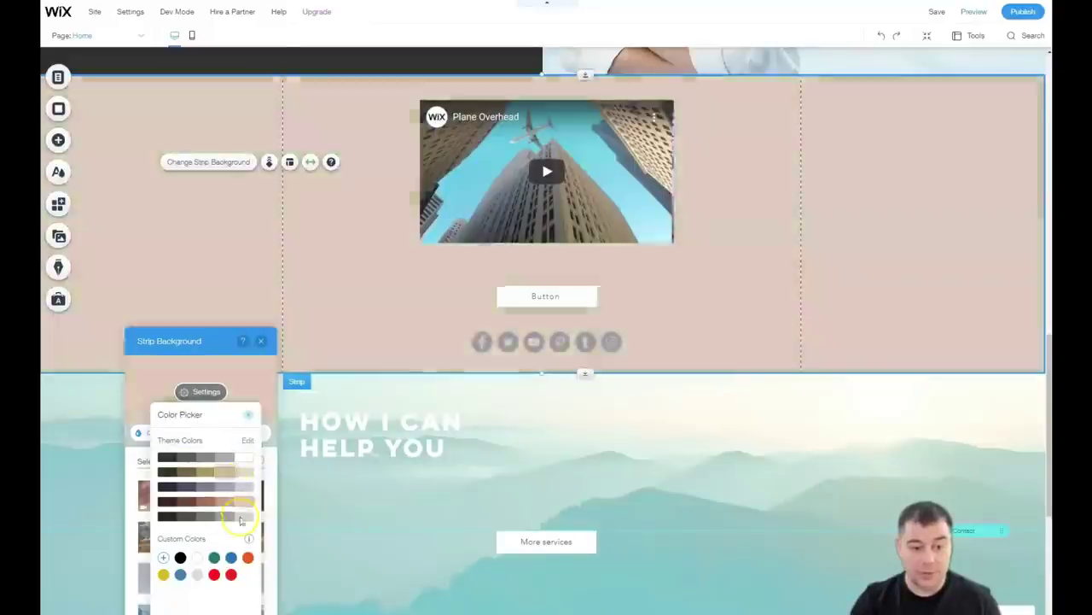
pyautogui.click(244, 516)
pyautogui.click(246, 418)
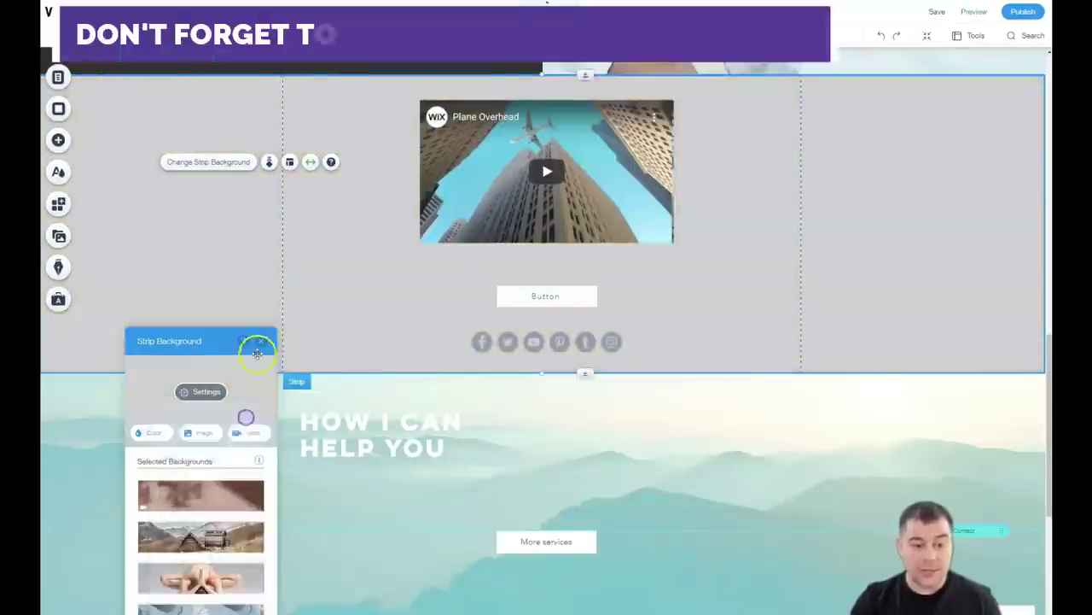
pyautogui.click(262, 340)
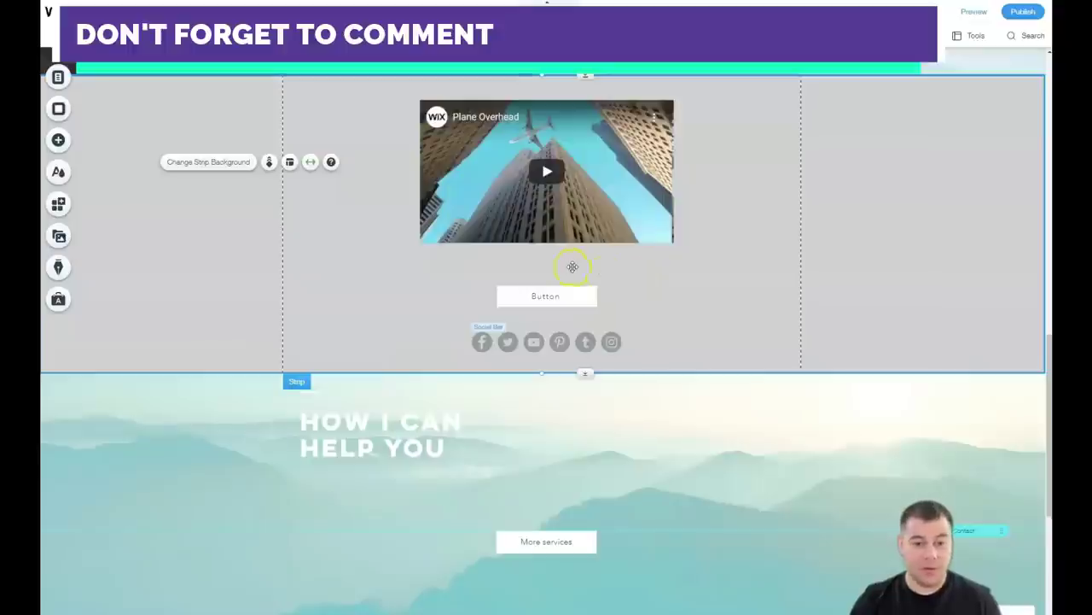
# - Browse the App Market's home page with its Wix Business Solutions, plus the Marketing and Sell Online categories, without adding an app
pyautogui.click(58, 205)
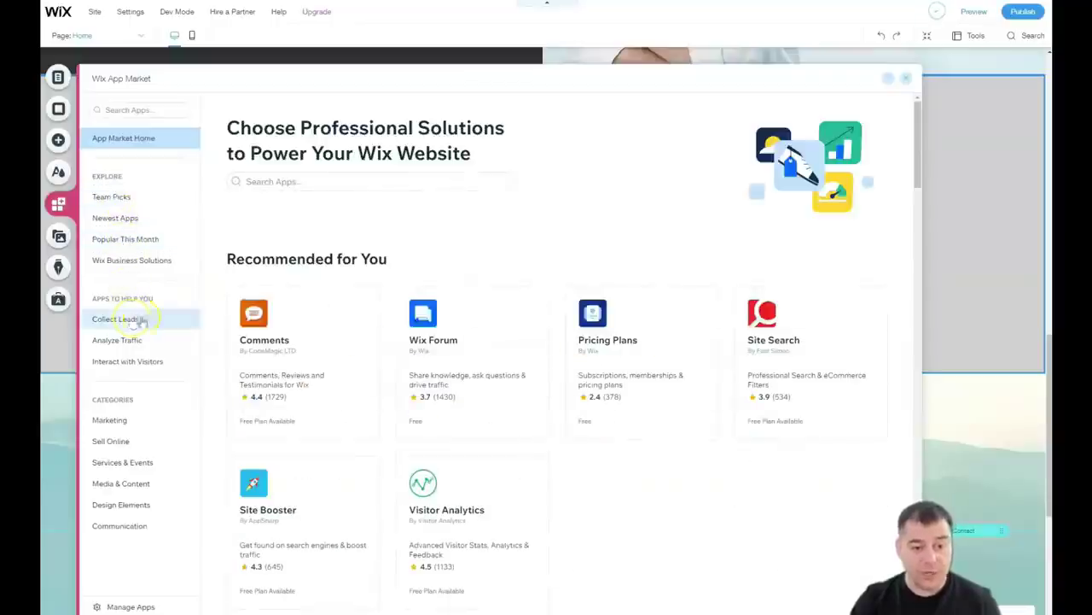
pyautogui.scroll(-6, 452, 333)
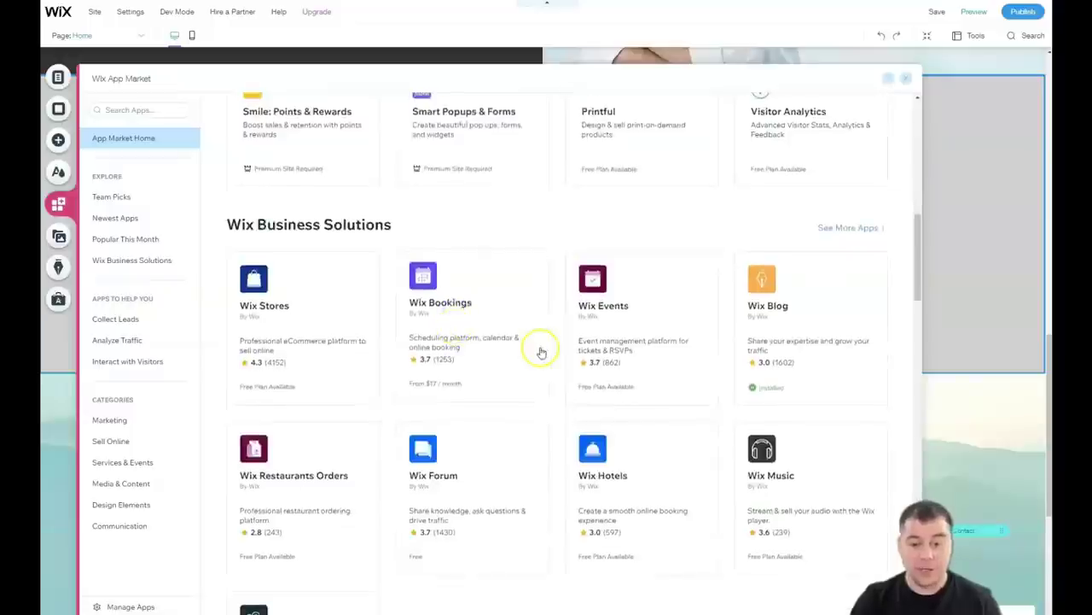
pyautogui.scroll(-2, 539, 337)
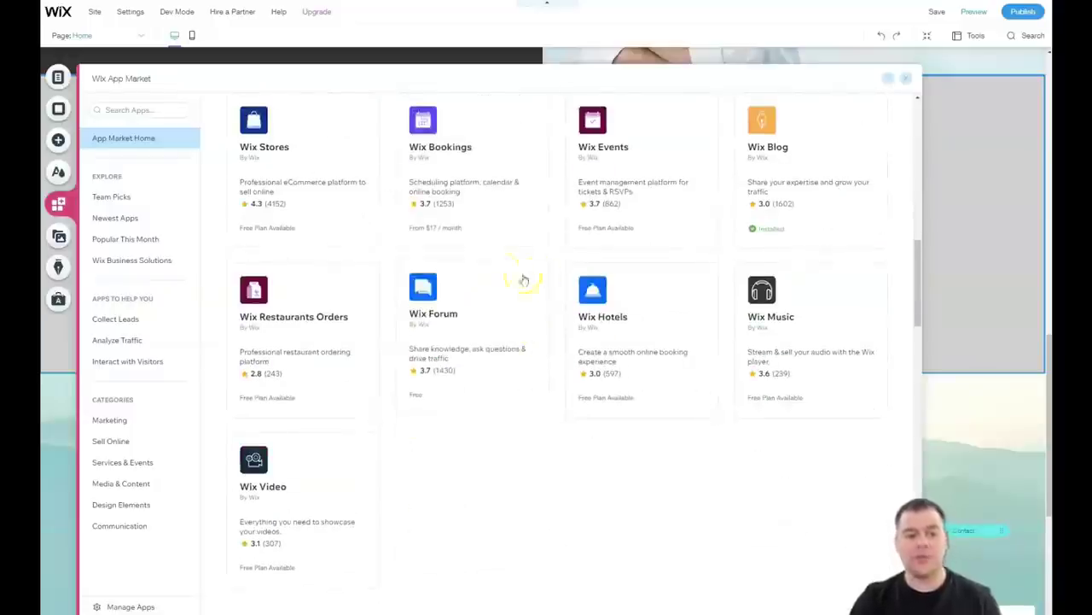
pyautogui.click(108, 421)
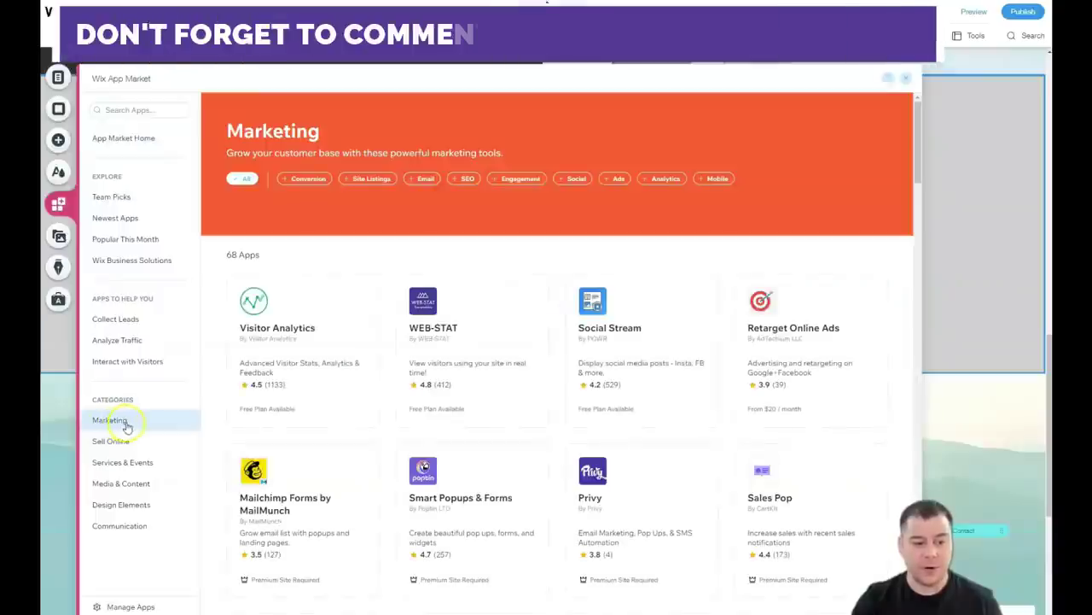
pyautogui.scroll(-3, 529, 342)
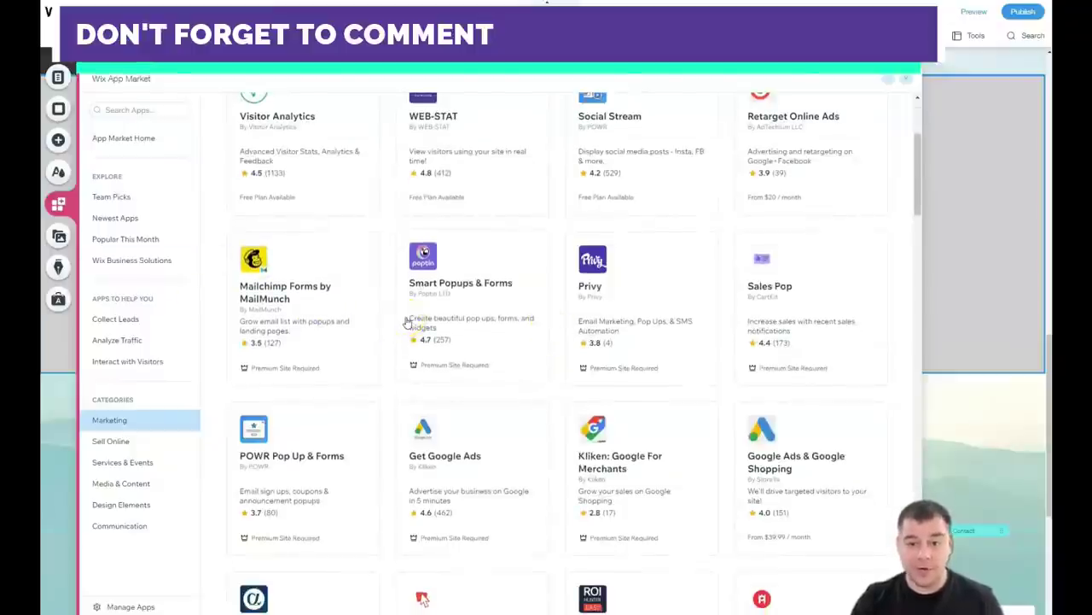
pyautogui.scroll(-9, 421, 318)
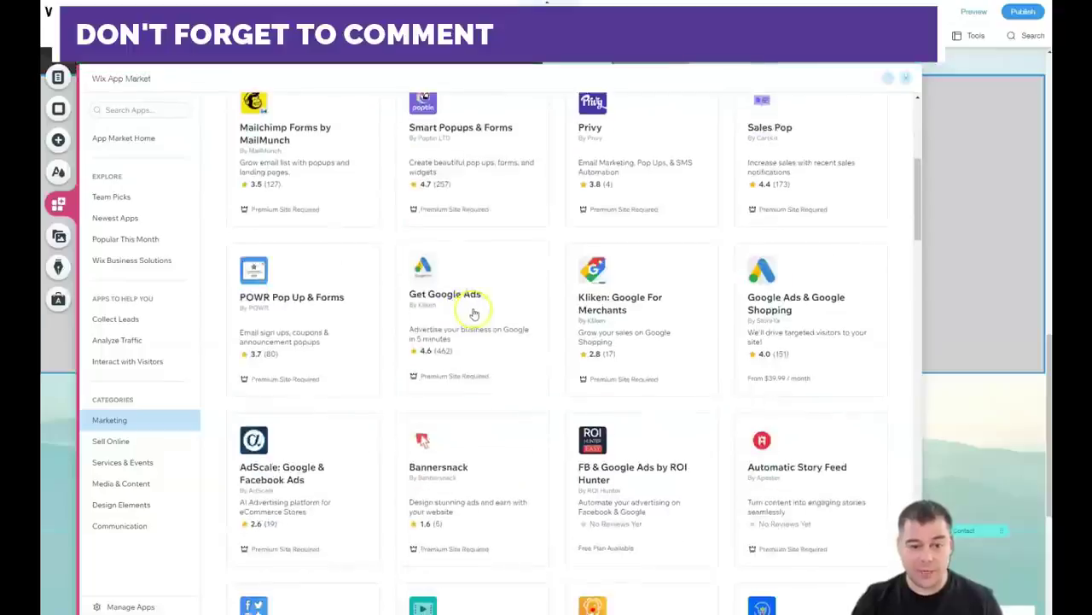
pyautogui.scroll(-6, 474, 314)
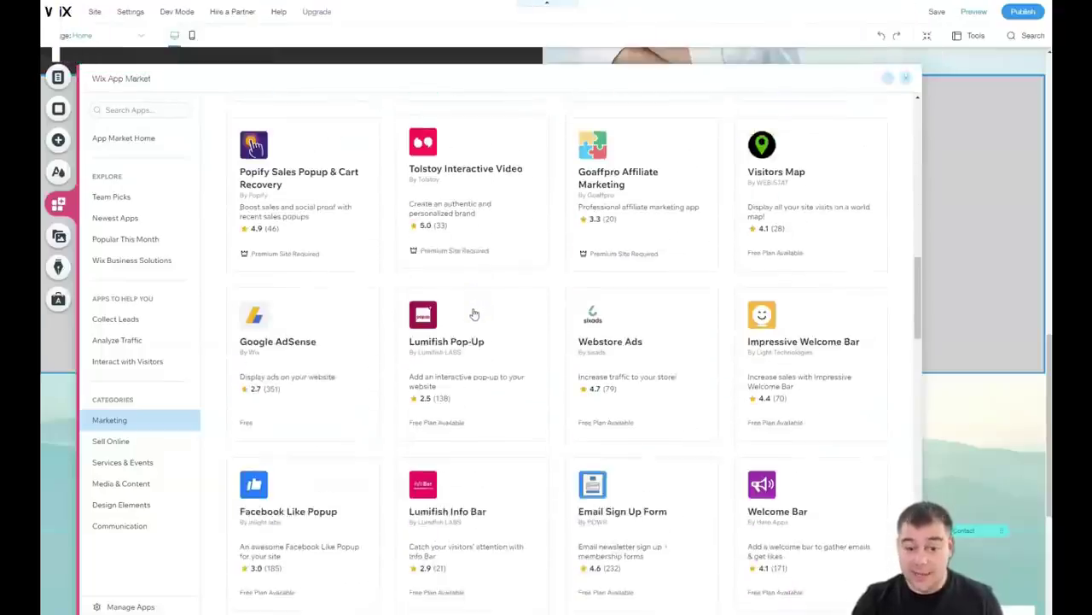
pyautogui.scroll(-7, 474, 314)
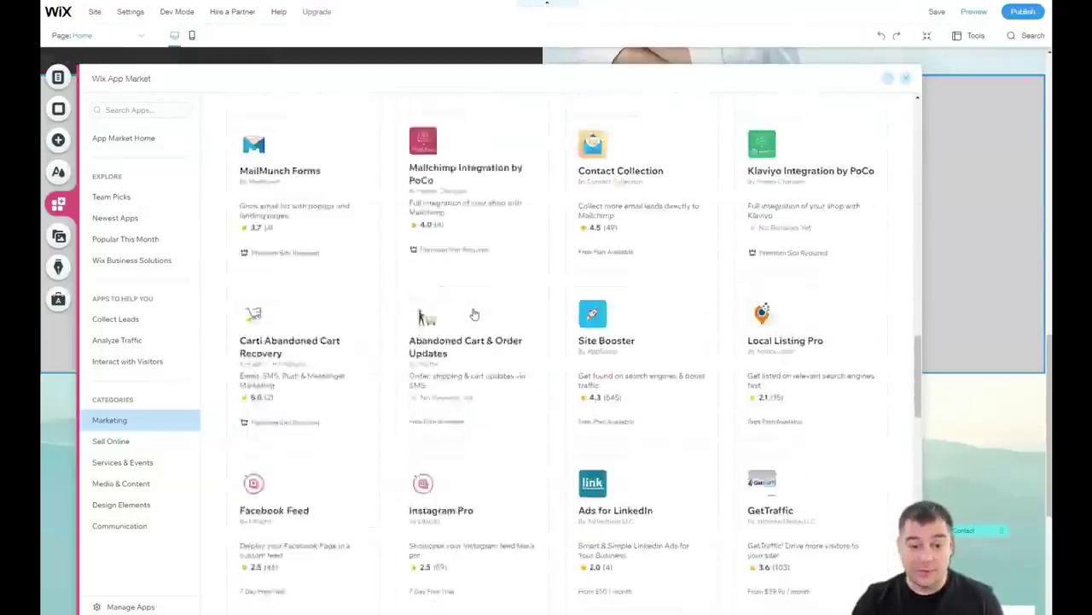
pyautogui.click(479, 318)
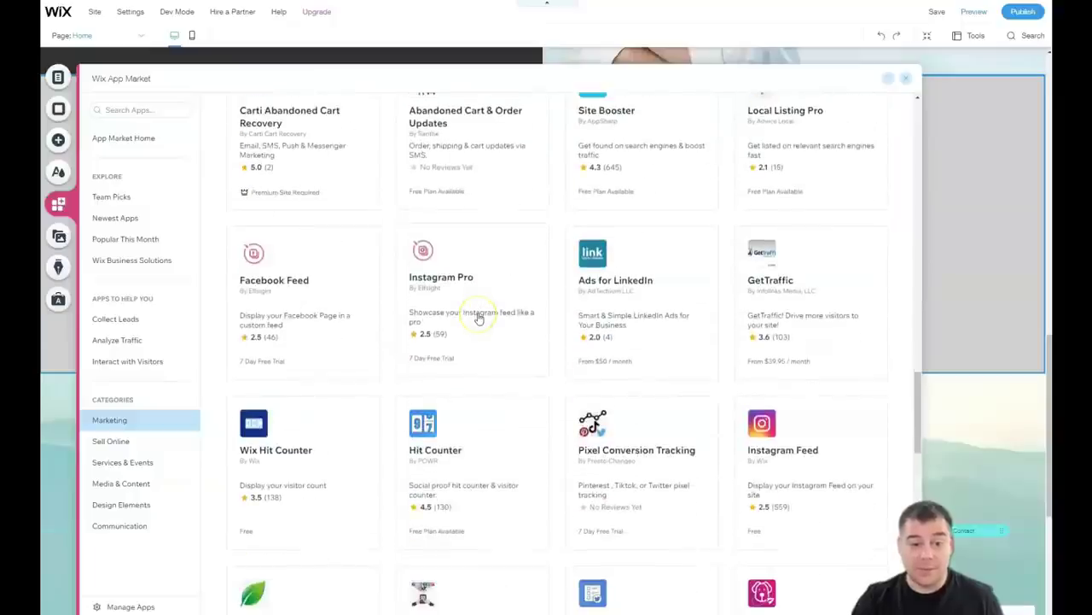
pyautogui.scroll(-2, 478, 317)
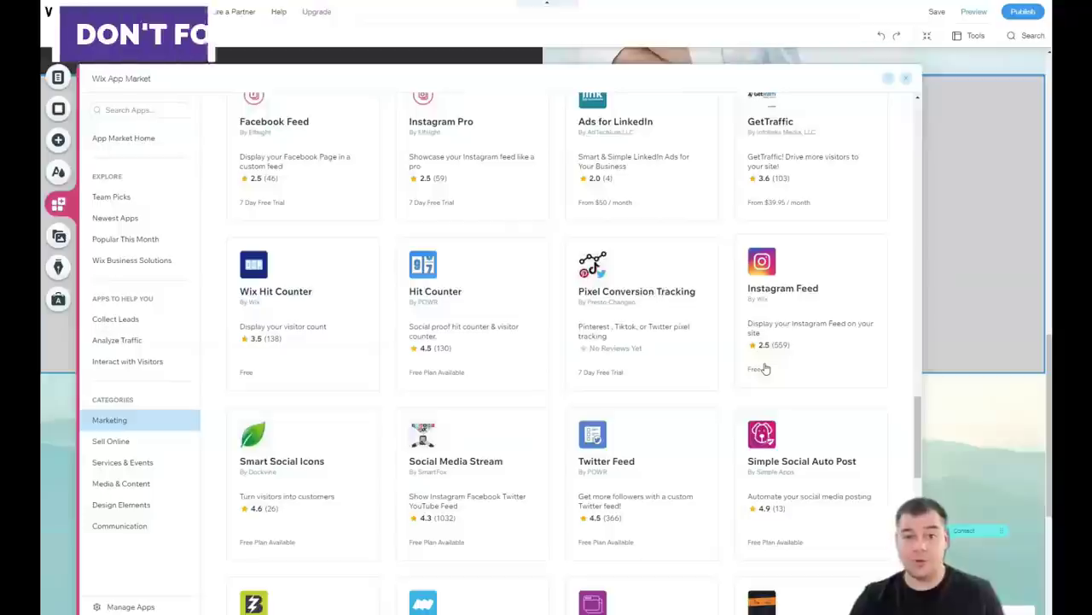
pyautogui.click(765, 363)
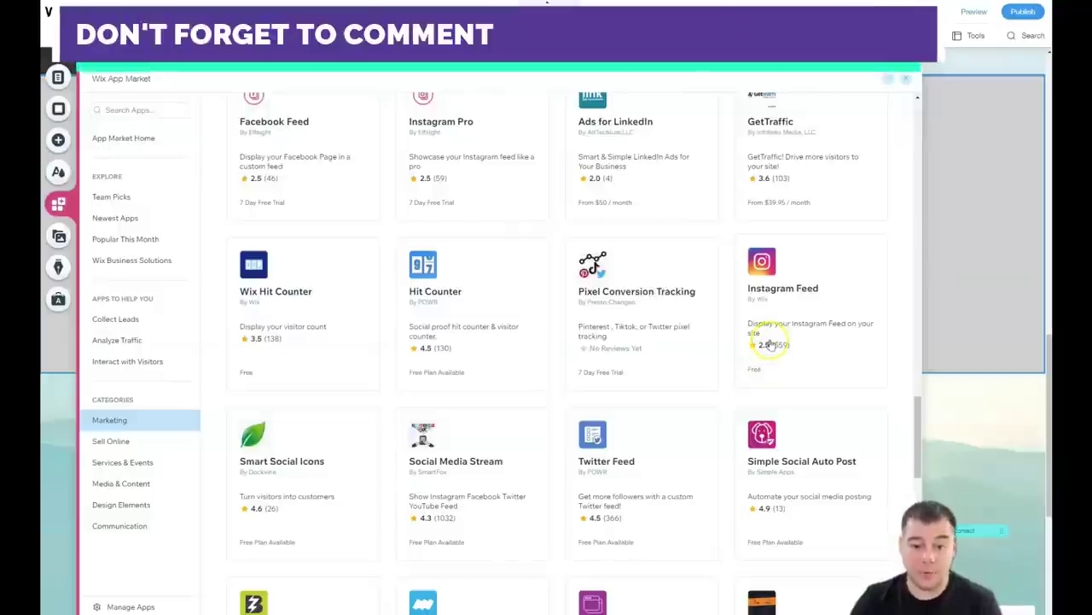
pyautogui.click(111, 442)
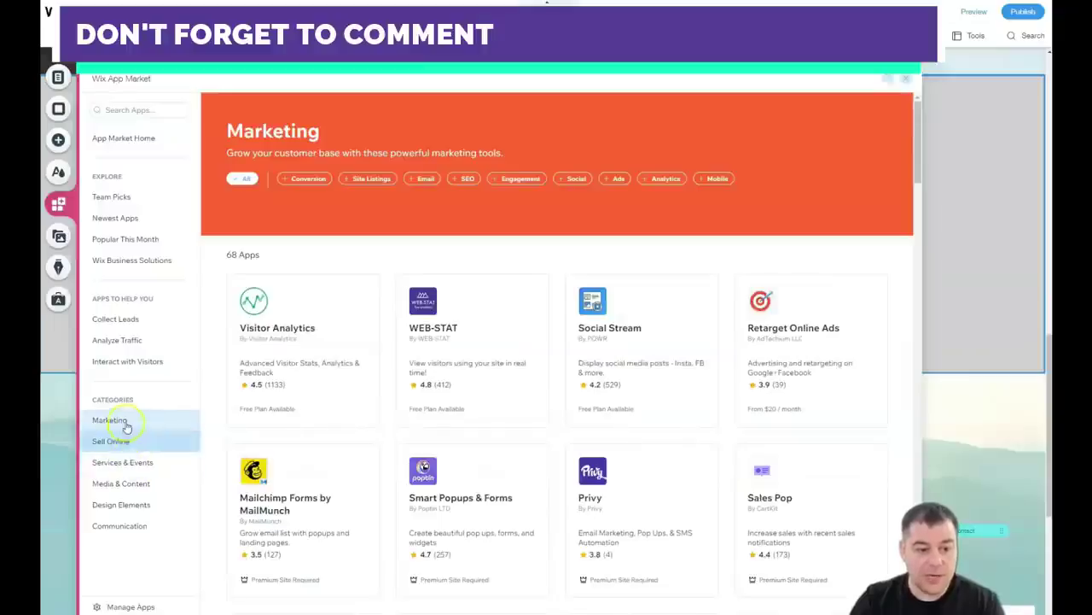
pyautogui.scroll(-3, 549, 358)
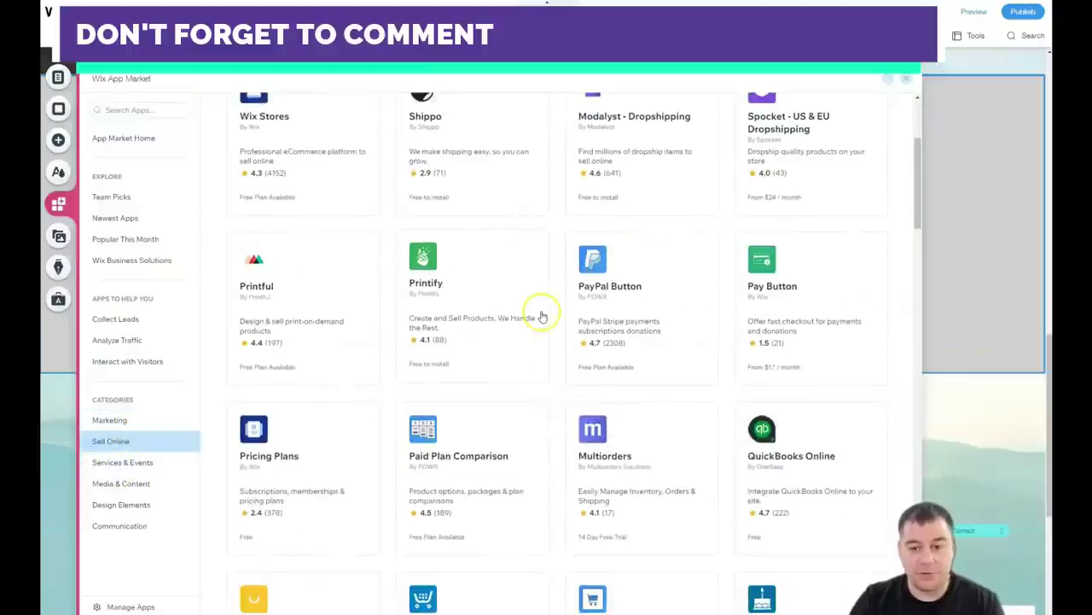
pyautogui.click(907, 82)
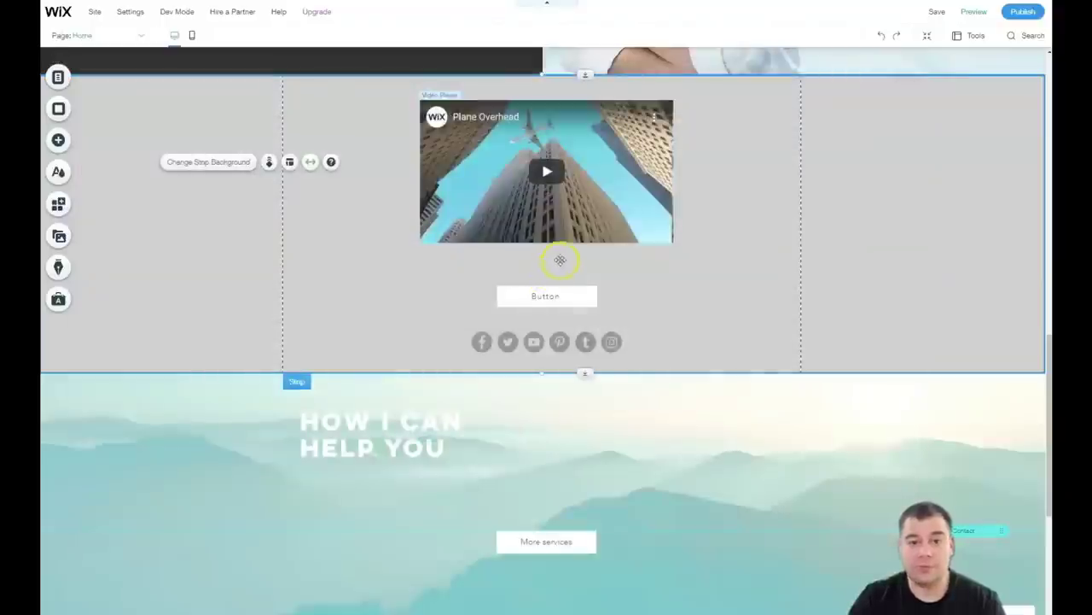
pyautogui.scroll(8, 633, 242)
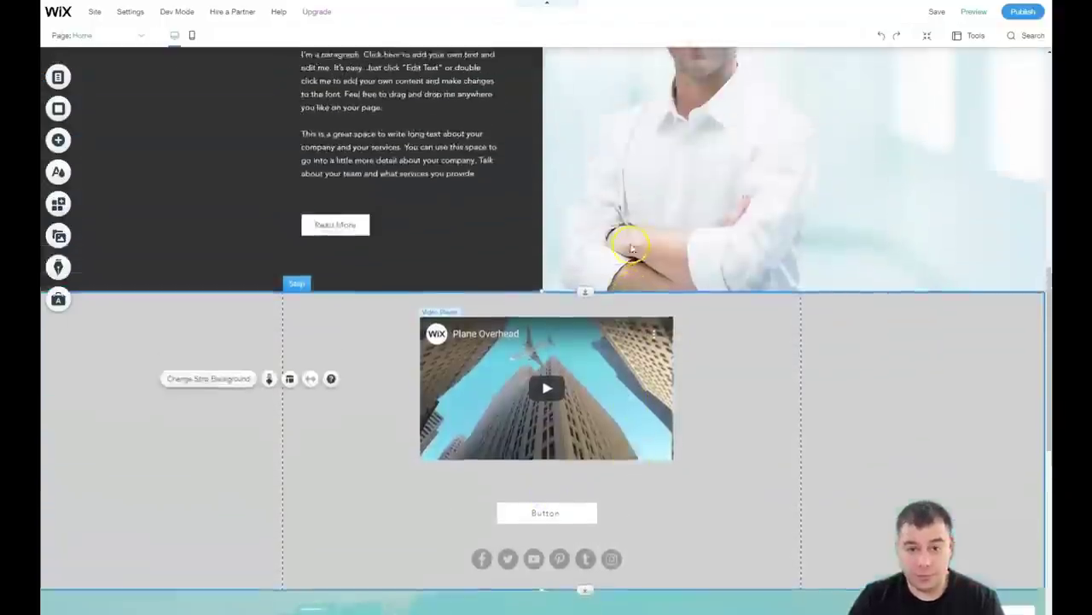
pyautogui.scroll(5, 626, 253)
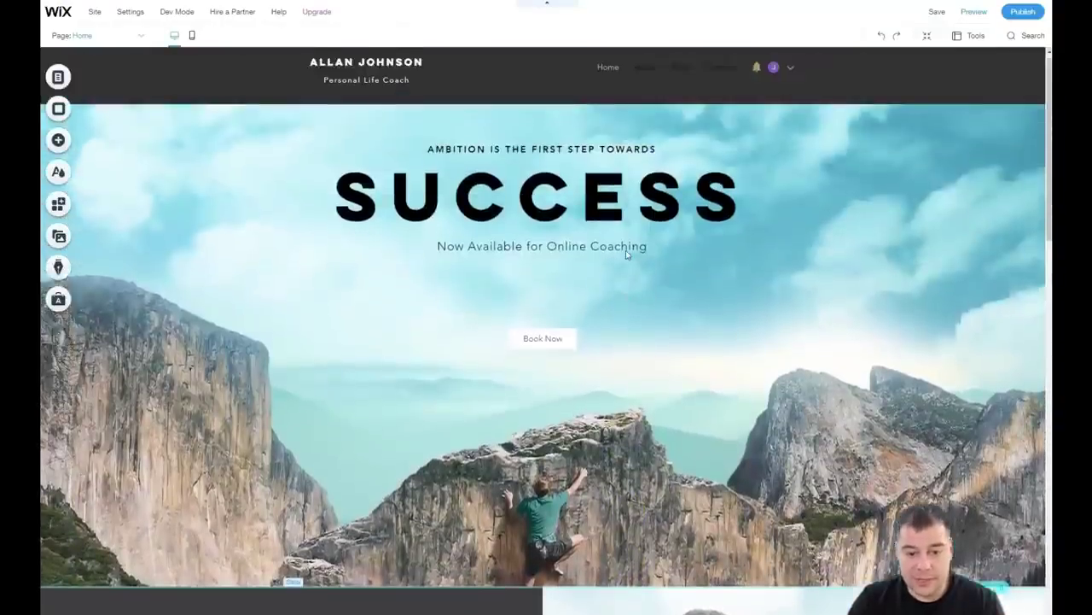
pyautogui.click(617, 258)
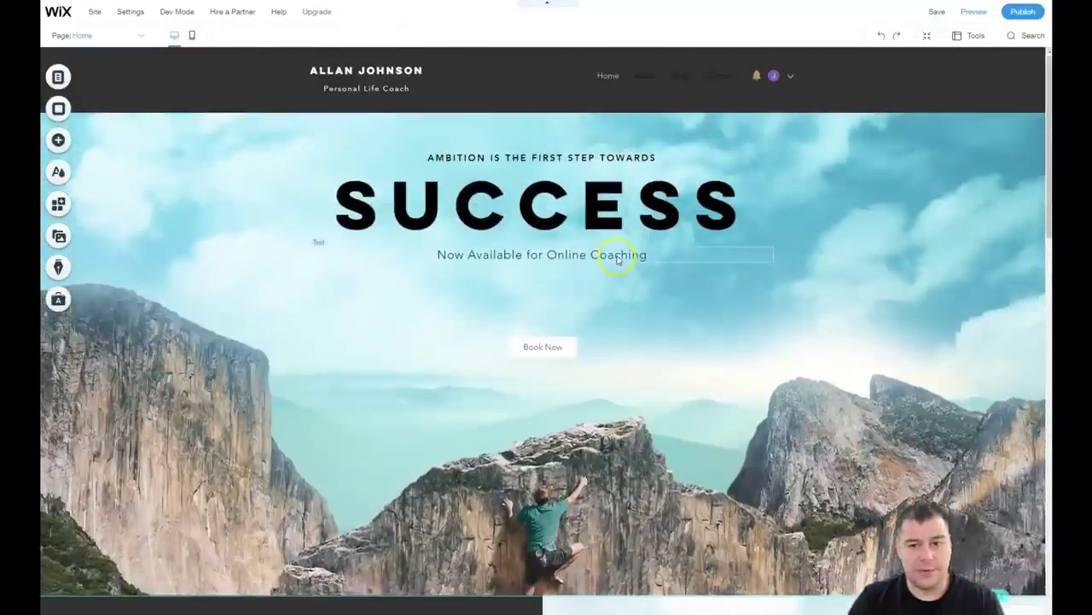
pyautogui.click(690, 283)
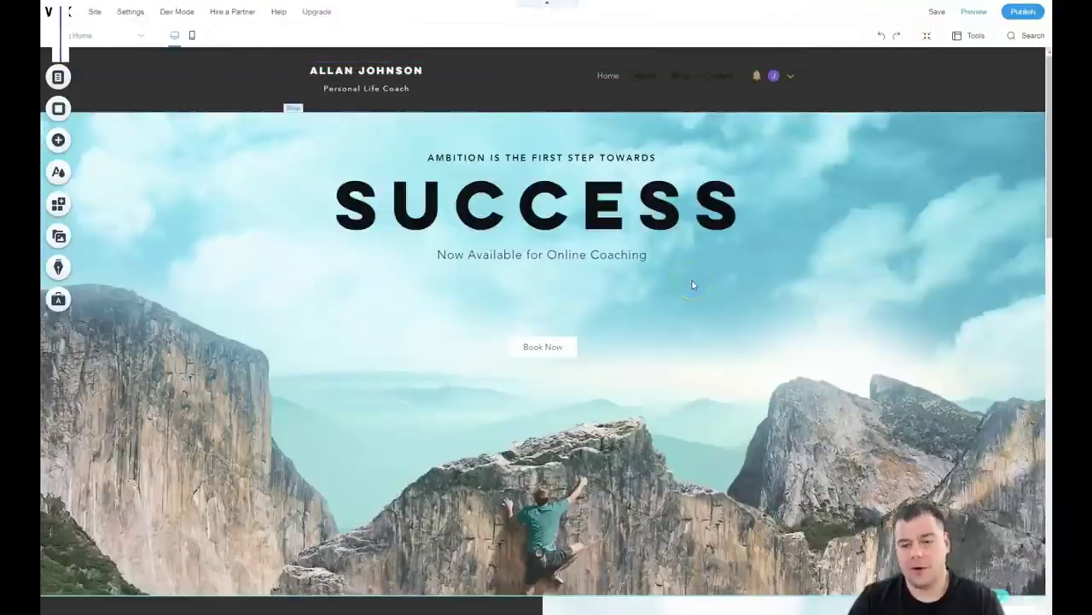